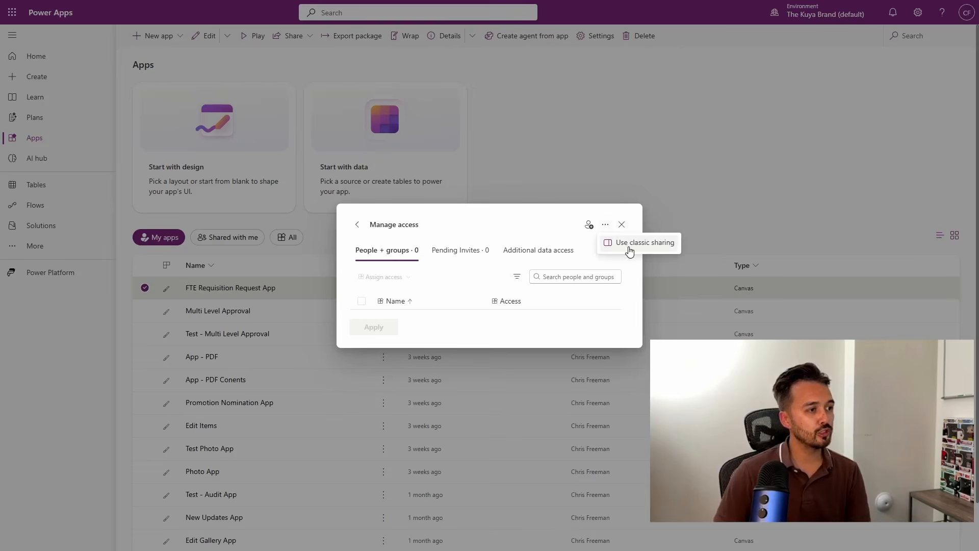
- Review the sharing options of the FTE Requisition Request App, including Manage access and classic sharing
{"action": "left_click", "coordinate": [637, 246]}
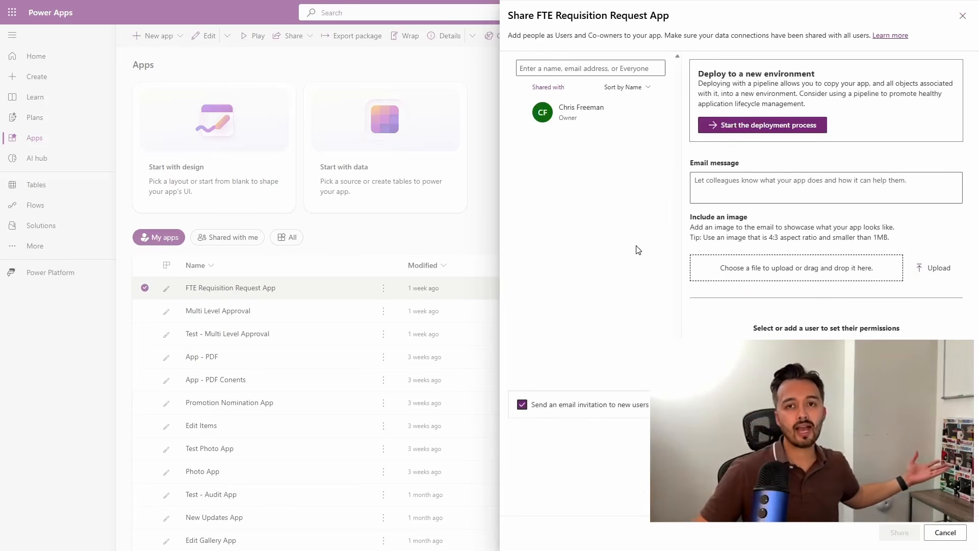
{"action": "left_click", "coordinate": [400, 99]}
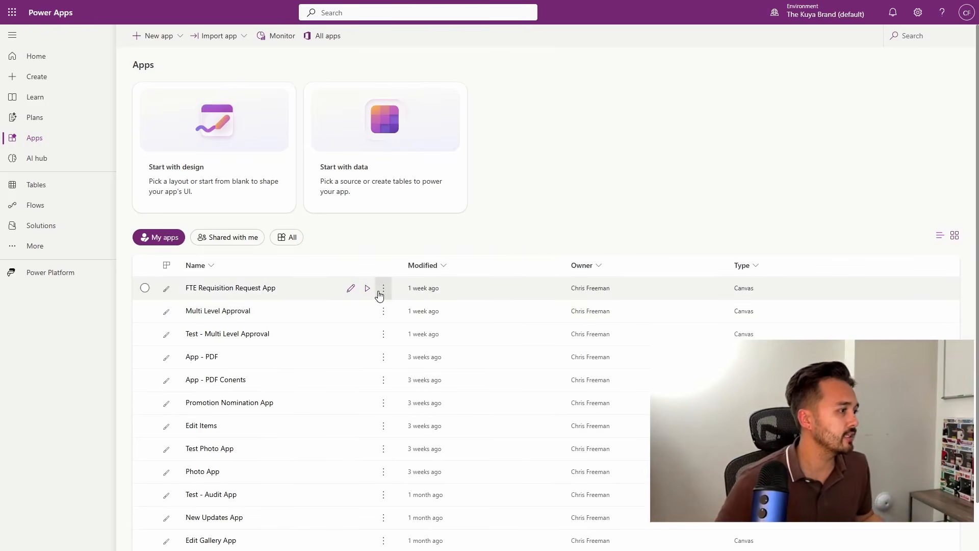
{"action": "left_click", "coordinate": [383, 289]}
{"action": "left_click", "coordinate": [400, 343]}
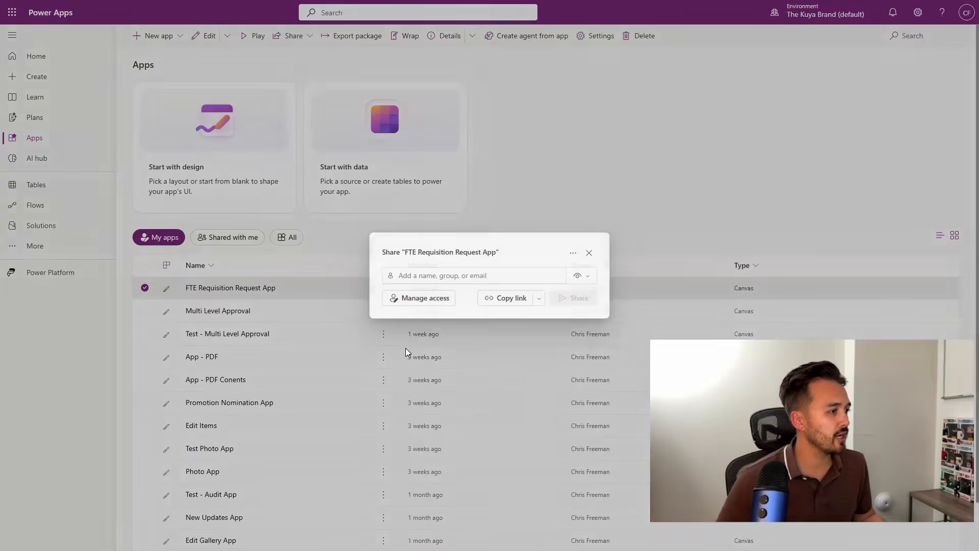
{"action": "left_click", "coordinate": [401, 320]}
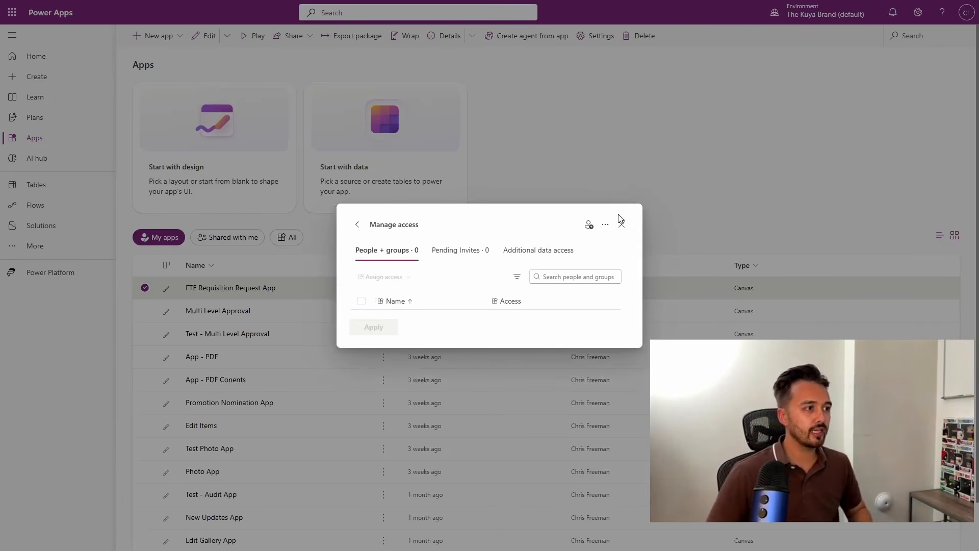
{"action": "left_click", "coordinate": [605, 225]}
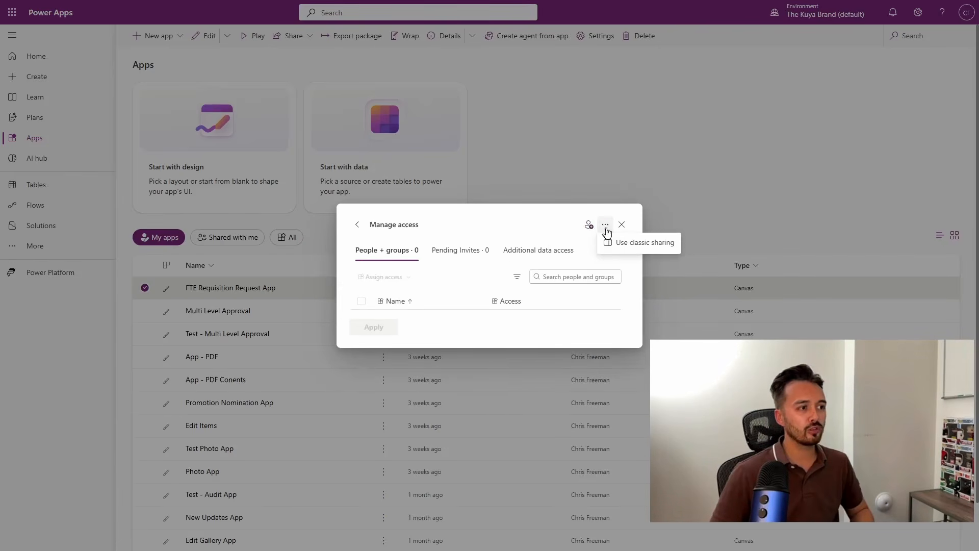
{"action": "left_click", "coordinate": [630, 245]}
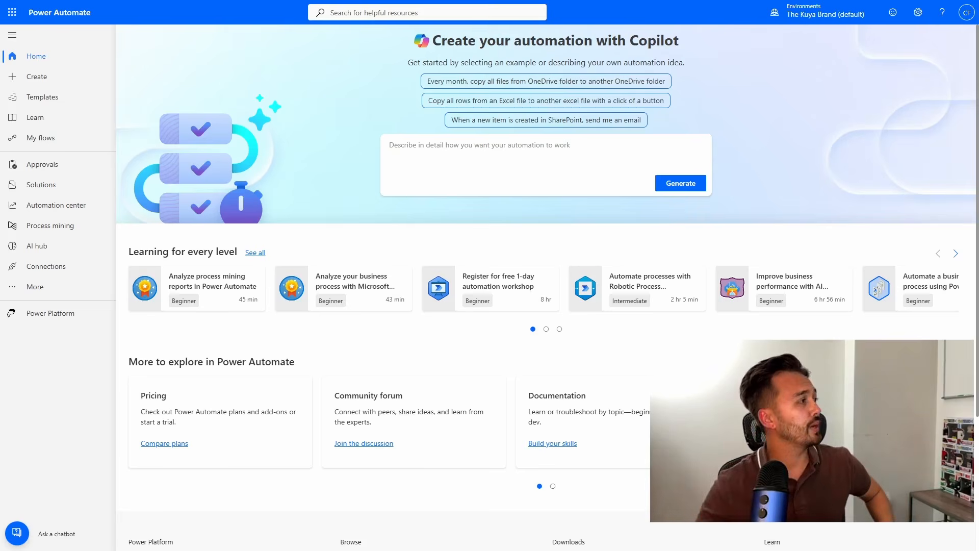
- In Power Automate, create an instant cloud flow named "Automate Permissions to Req App" that uses the "Manually trigger a flow" trigger
{"action": "left_click", "coordinate": [51, 83]}
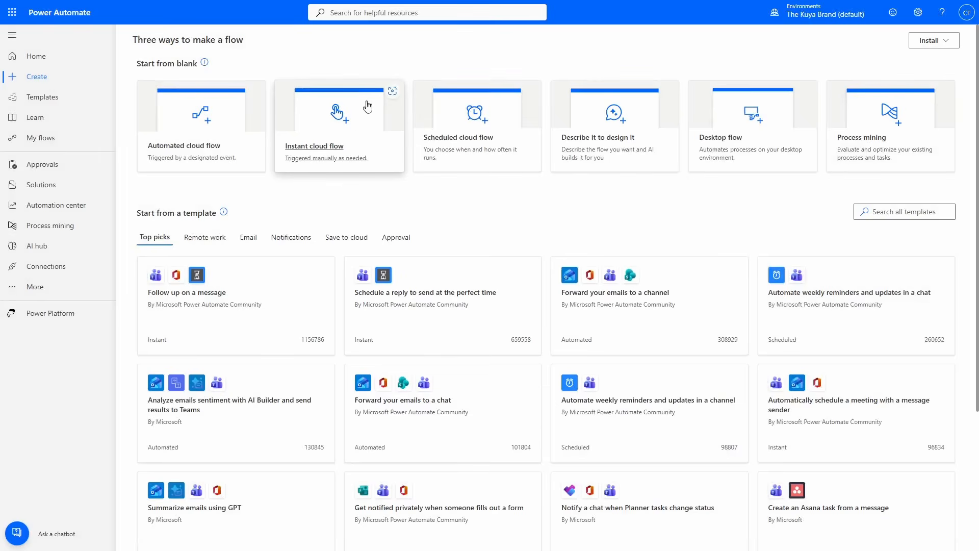
{"action": "left_click", "coordinate": [338, 112]}
{"action": "left_click", "coordinate": [550, 183]}
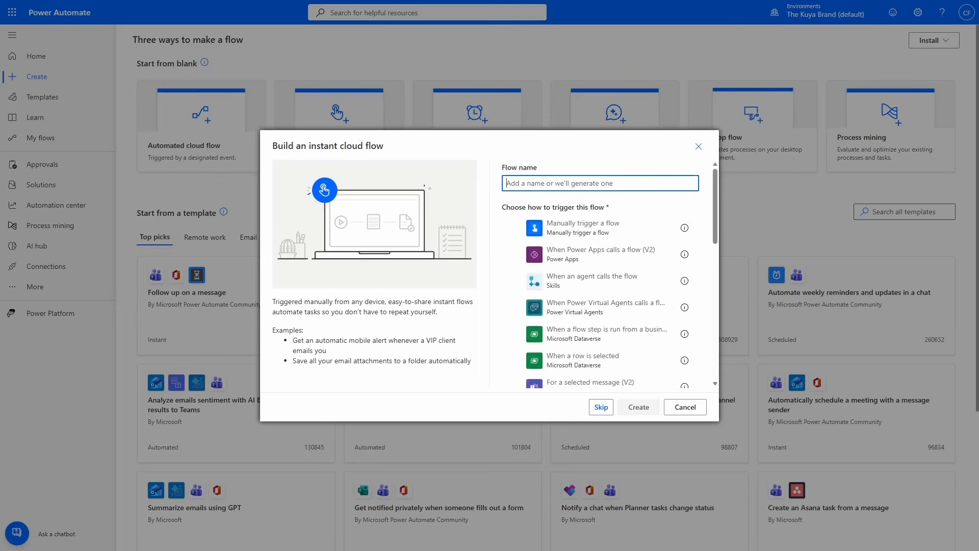
{"action": "type", "text": "Automate Permissions to Req App"}
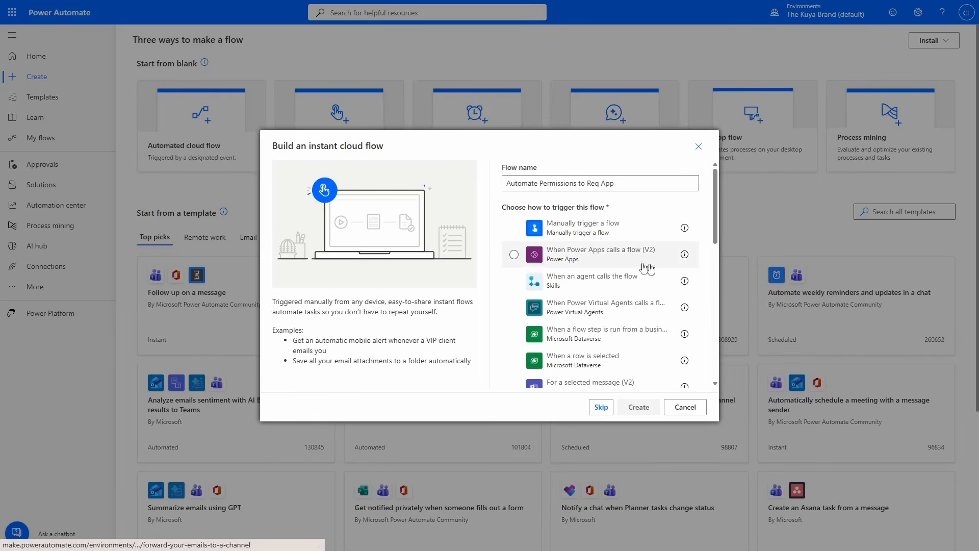
{"action": "left_click", "coordinate": [574, 227]}
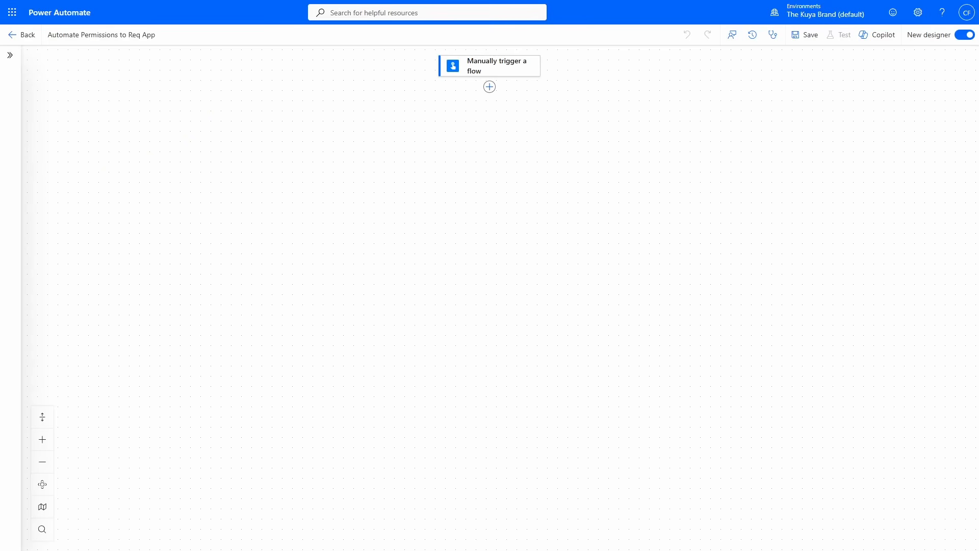
- Add a text input named "Email" to the manual trigger
{"action": "left_click", "coordinate": [526, 74]}
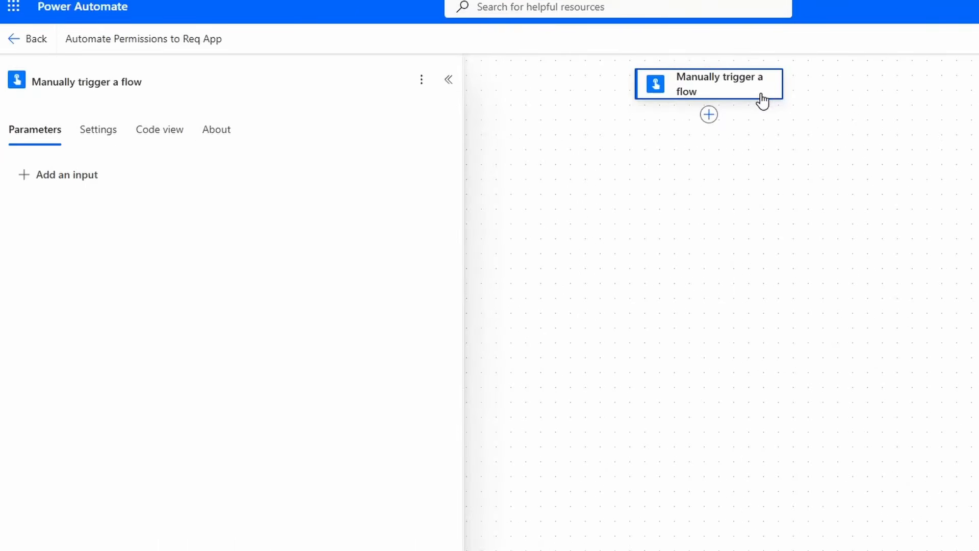
{"action": "left_click", "coordinate": [90, 180]}
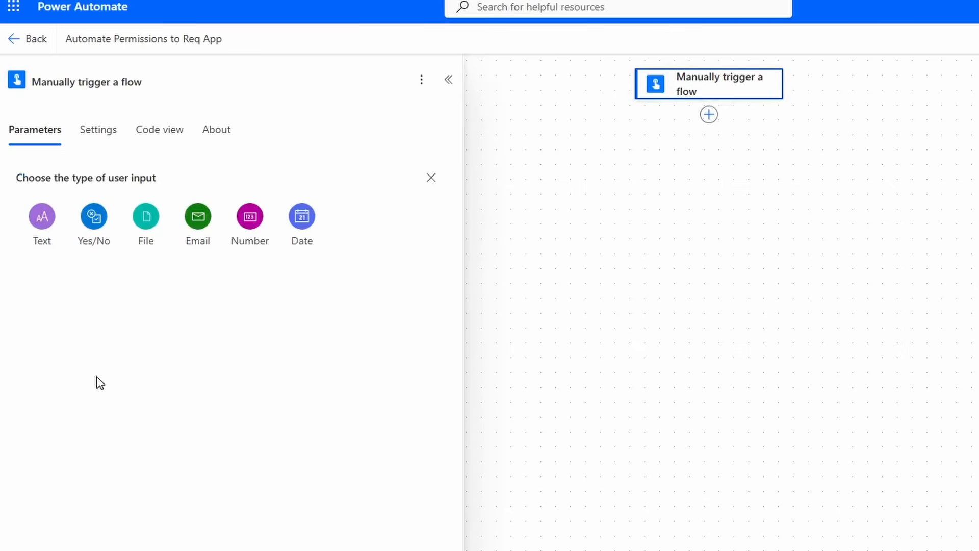
{"action": "left_click", "coordinate": [43, 224]}
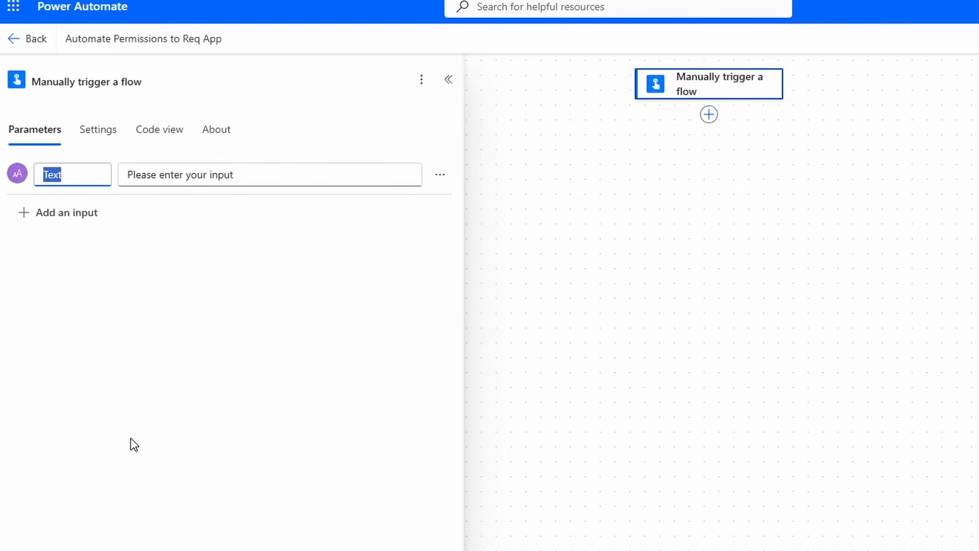
{"action": "type", "text": "Email"}
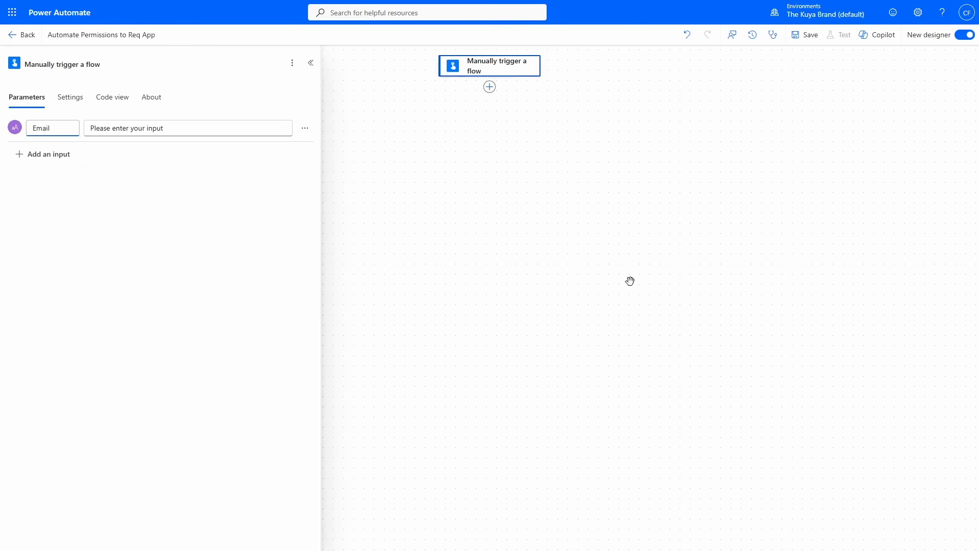
- Add the Office 365 Users action "Get user profile (V2)" after the trigger, using the trigger's Email value as User (UPN)
{"action": "left_click", "coordinate": [489, 88]}
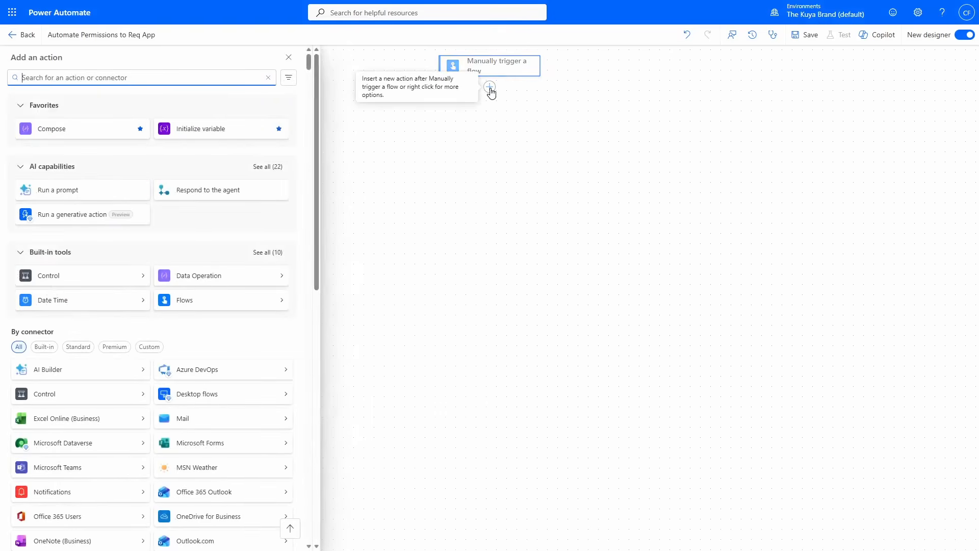
{"action": "type", "text": "get user profile"}
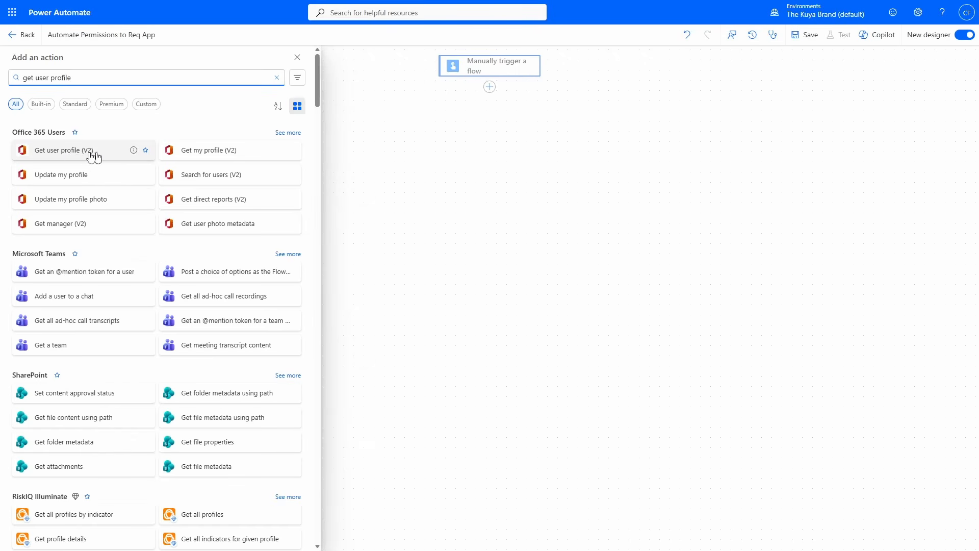
{"action": "left_click", "coordinate": [87, 151]}
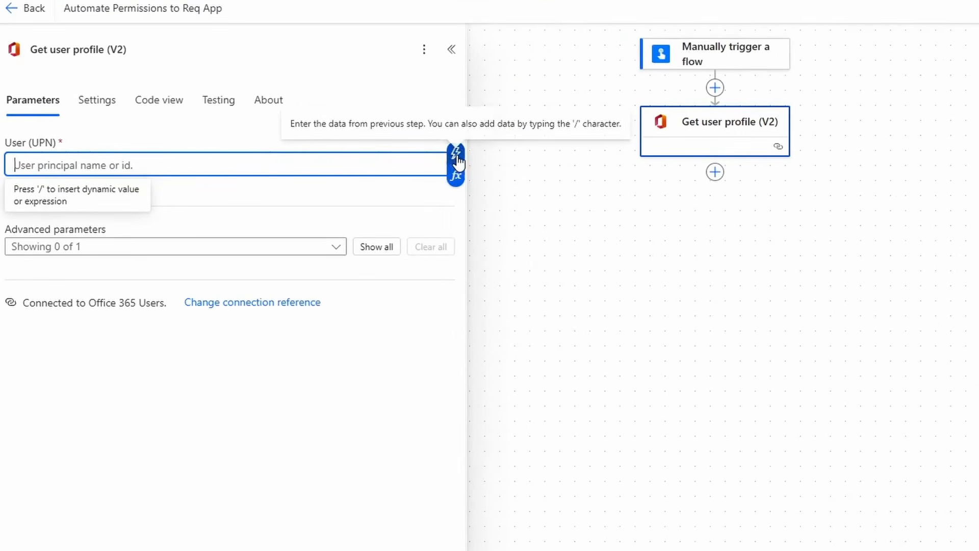
{"action": "left_click", "coordinate": [456, 153]}
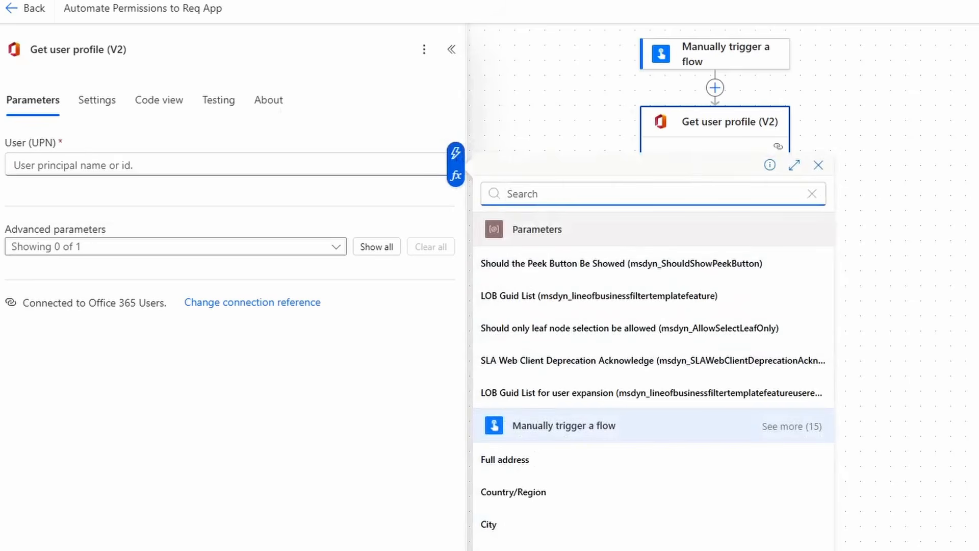
{"action": "type", "text": "ema"}
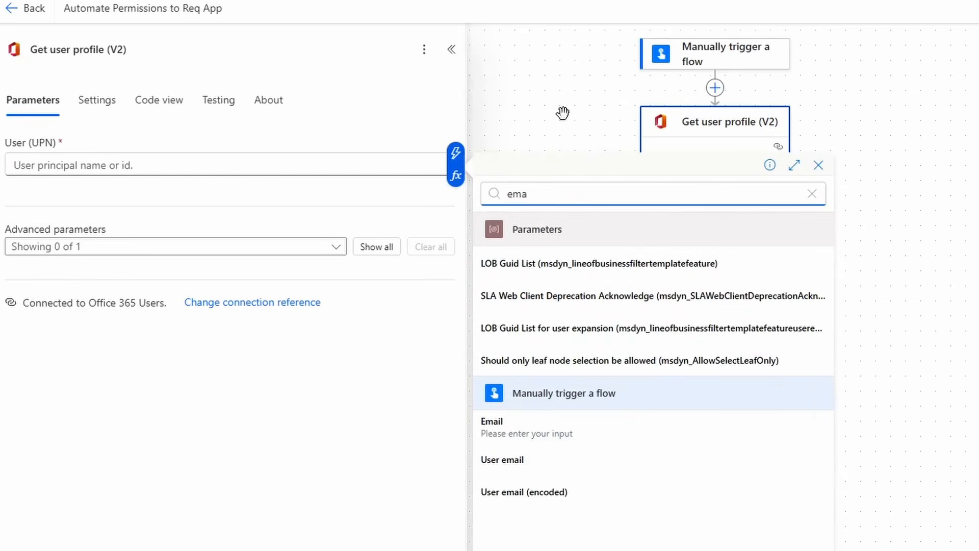
{"action": "left_click", "coordinate": [605, 438]}
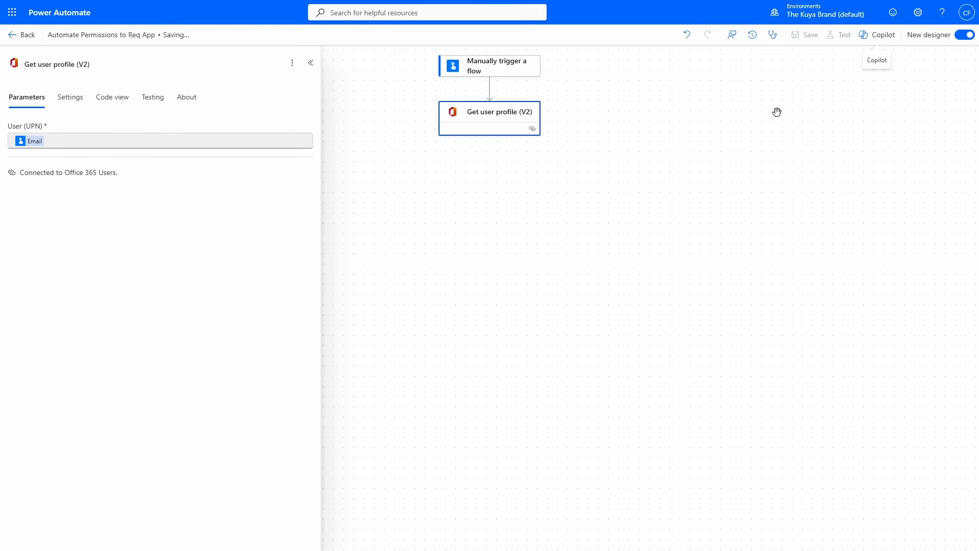
- Test the saved flow manually, entering a user's email address in the Email input, and run it
{"action": "left_click", "coordinate": [846, 43]}
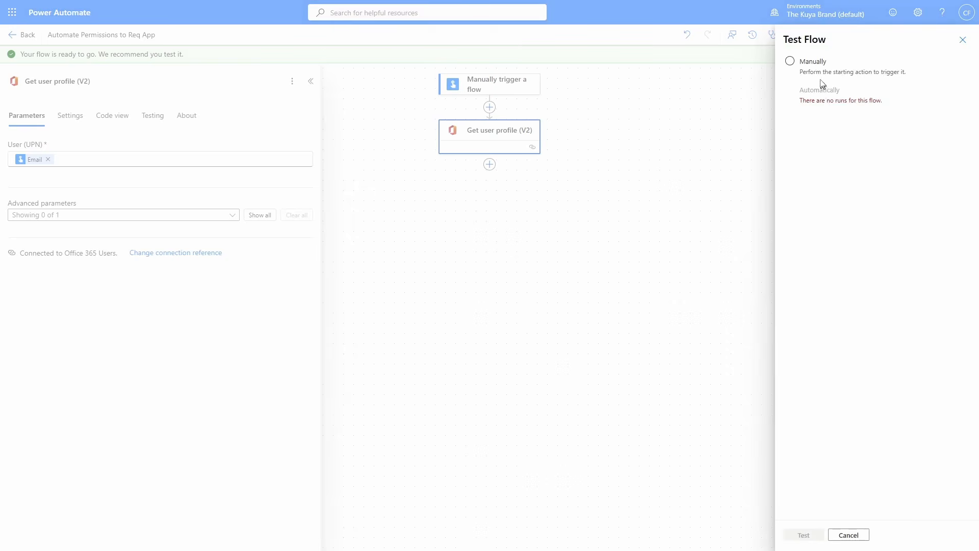
{"action": "left_click", "coordinate": [820, 76]}
{"action": "left_click", "coordinate": [805, 537]}
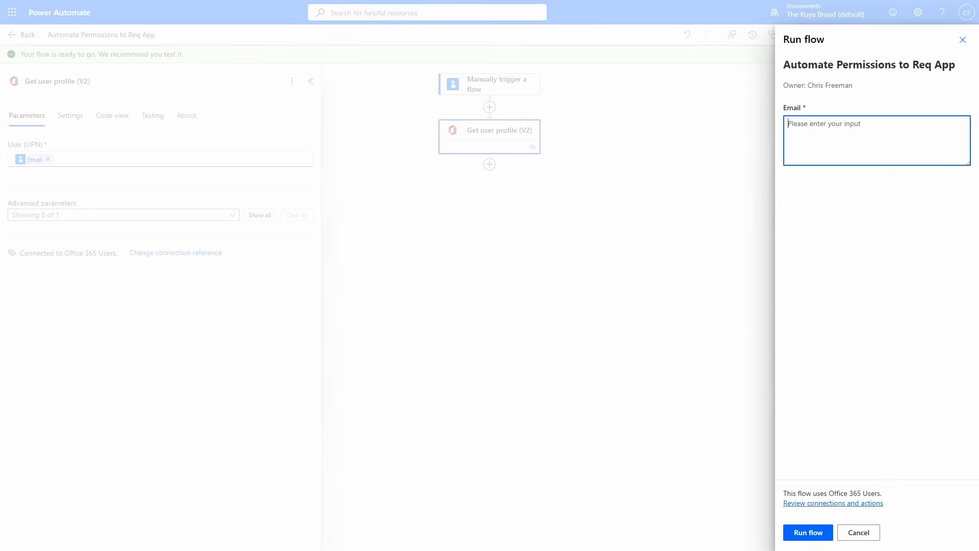
{"action": "key", "text": "ctrl+v"}
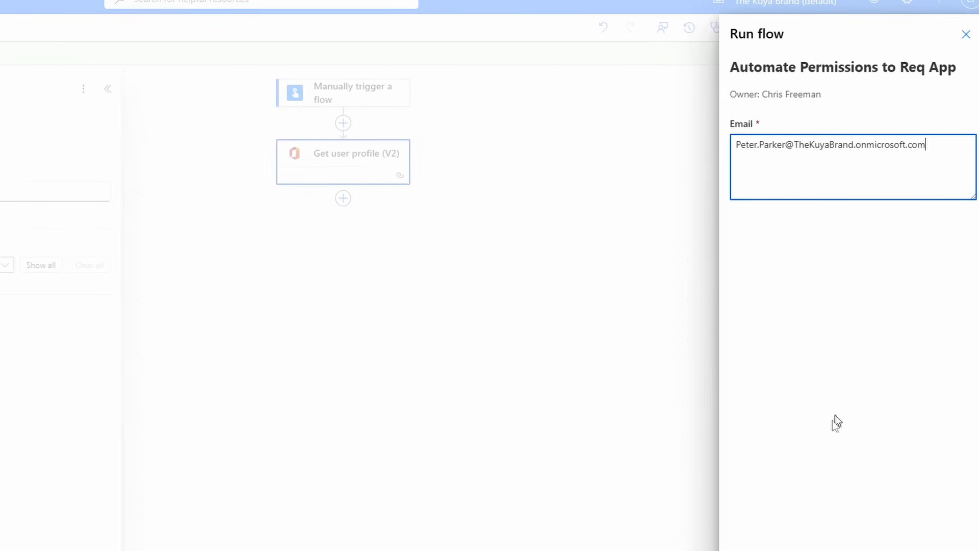
{"action": "left_click", "coordinate": [826, 550]}
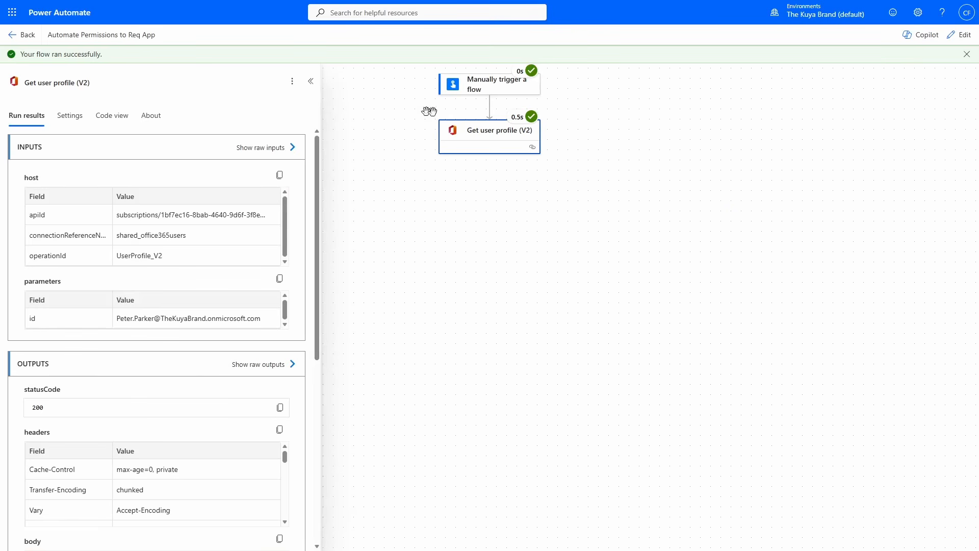
- Examine the manual trigger's raw outputs from the test run for the submitted email text in the body
{"action": "left_click", "coordinate": [479, 86]}
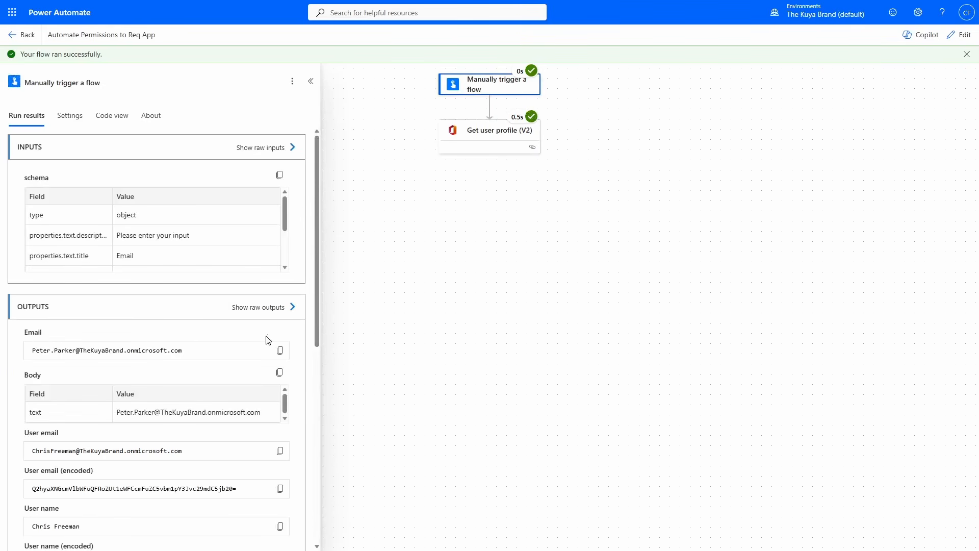
{"action": "left_click", "coordinate": [264, 306]}
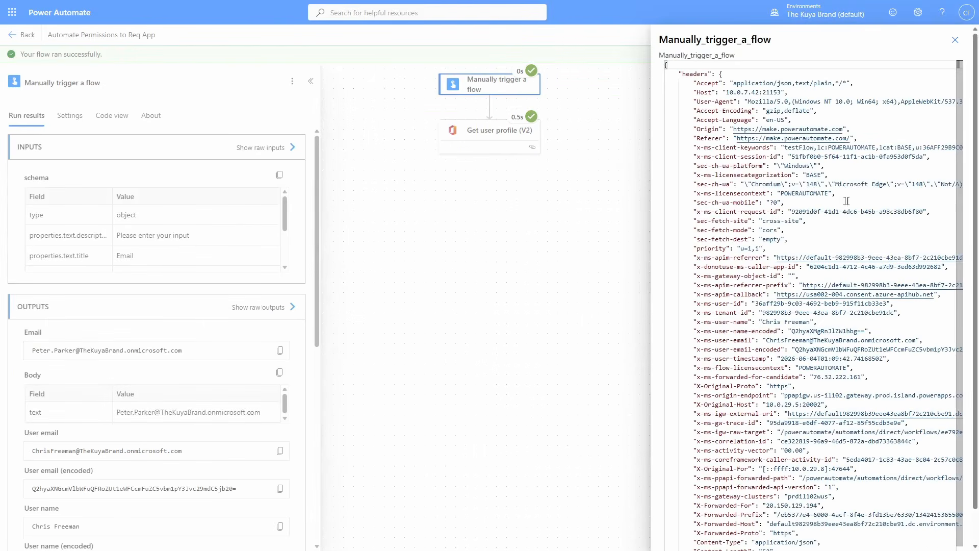
{"action": "scroll", "coordinate": [846, 201], "scroll_direction": "down", "scroll_amount": 1}
{"action": "left_click_drag", "start_coordinate": [726, 547], "coordinate": [875, 546]}
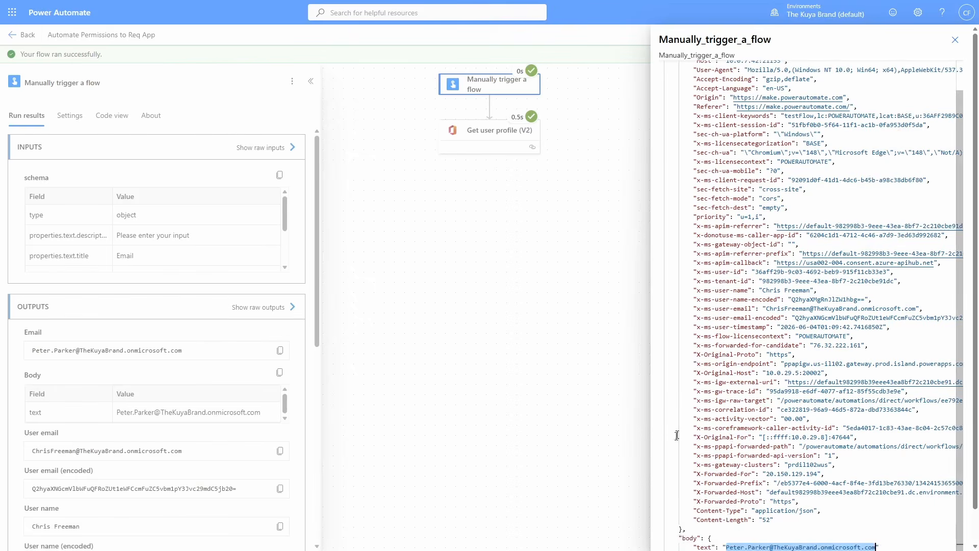
{"action": "left_click", "coordinate": [954, 41]}
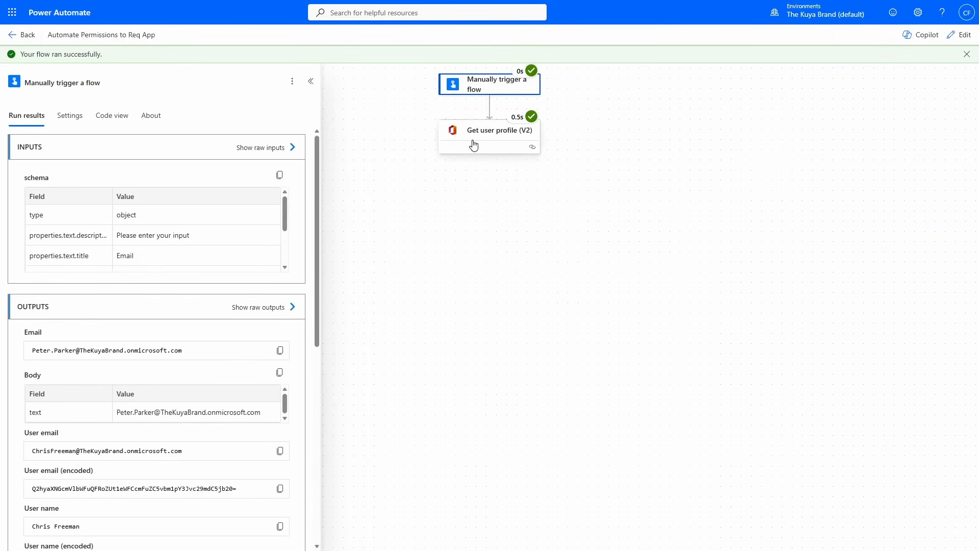
- Examine the raw outputs of Get user profile (V2), focusing on the body section and the user's id value
{"action": "left_click", "coordinate": [498, 134]}
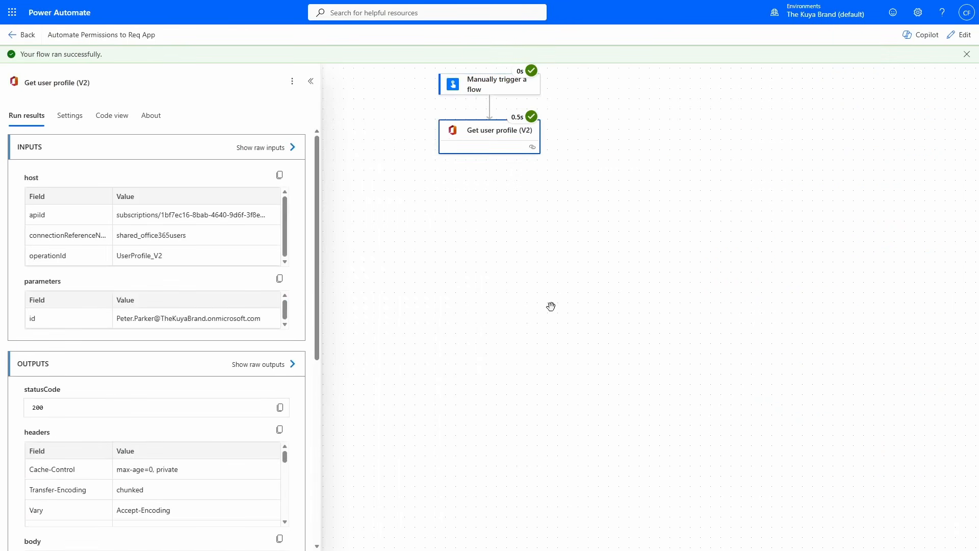
{"action": "left_click", "coordinate": [271, 366]}
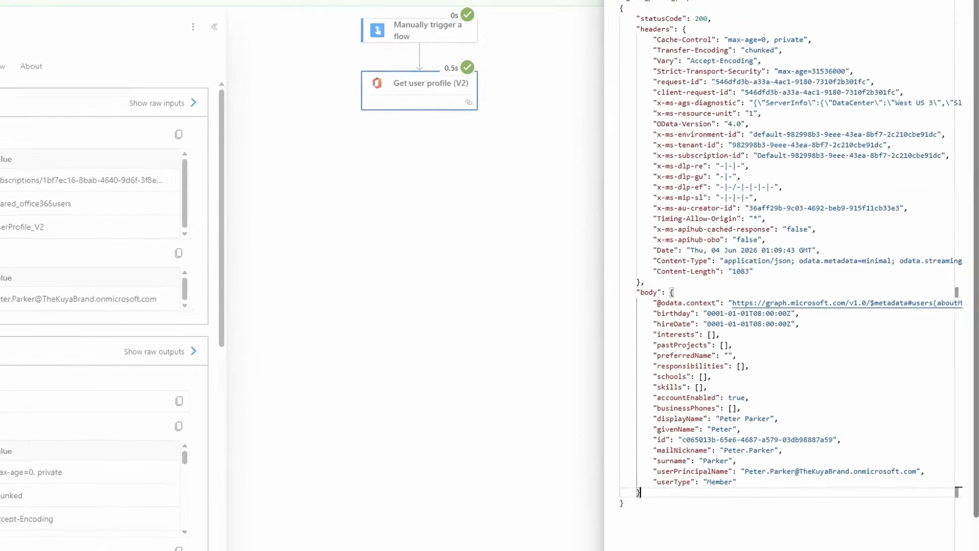
{"action": "left_click_drag", "start_coordinate": [648, 292], "coordinate": [623, 502]}
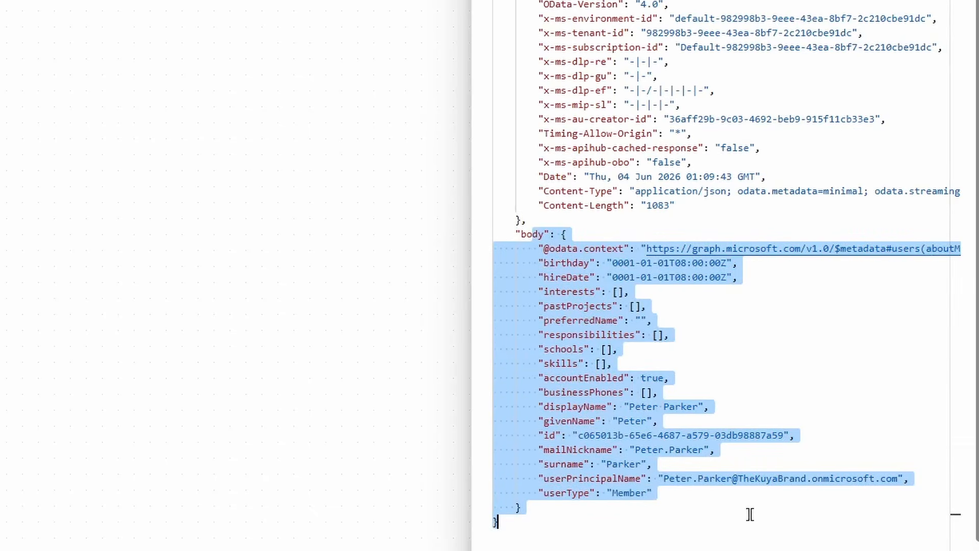
{"action": "left_click", "coordinate": [577, 436]}
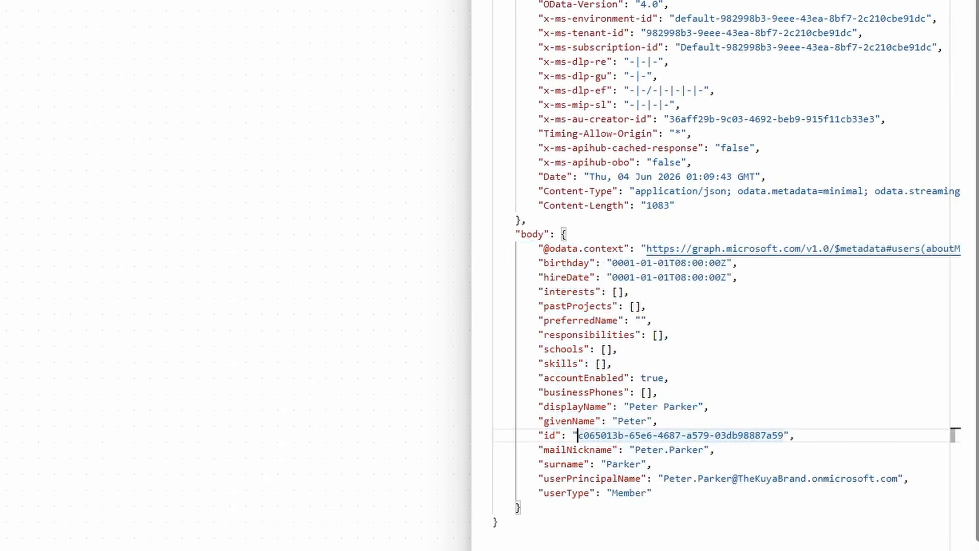
{"action": "left_click_drag", "start_coordinate": [577, 435], "coordinate": [803, 434]}
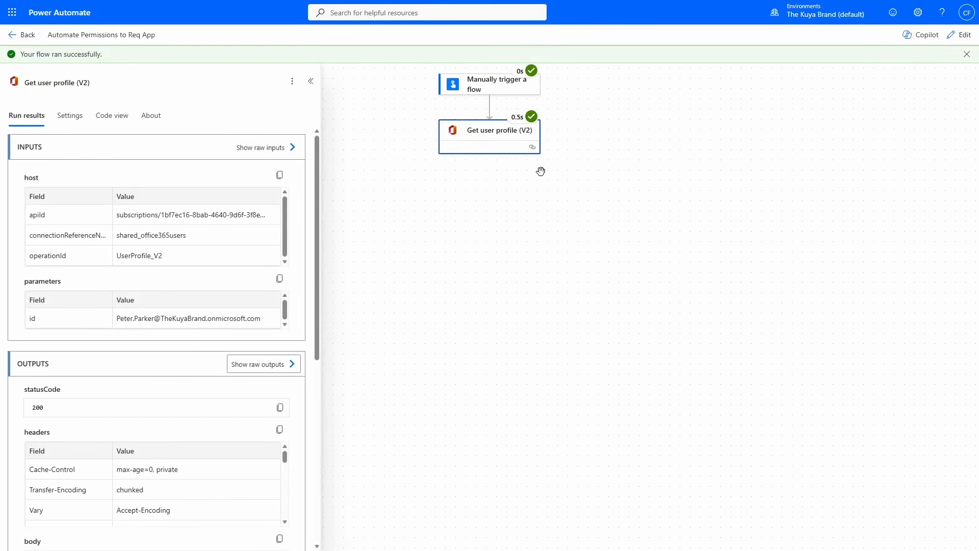
- Reopen the flow for editing and add the Power Apps for Makers action "Edit App Role Assignment" after Get user profile (V2)
{"action": "left_click", "coordinate": [960, 36]}
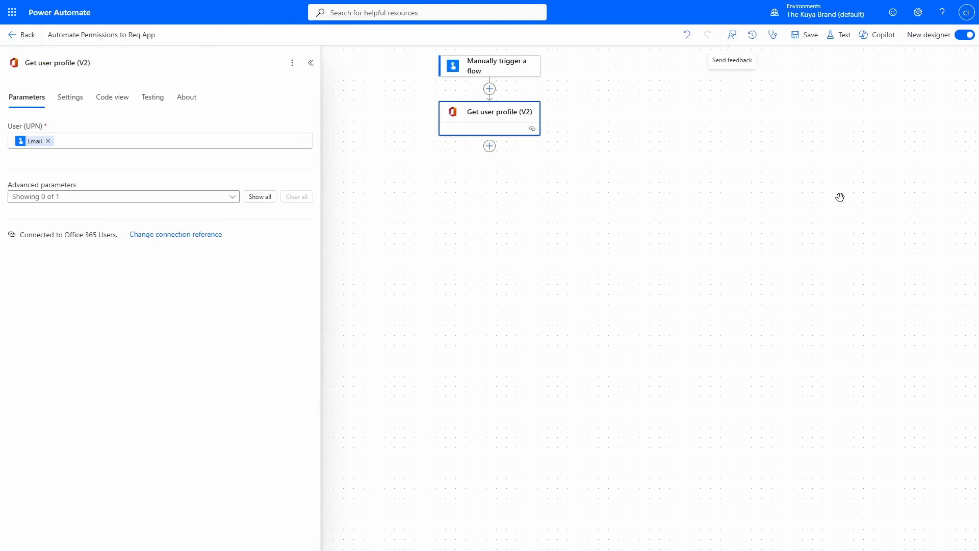
{"action": "left_click", "coordinate": [489, 146]}
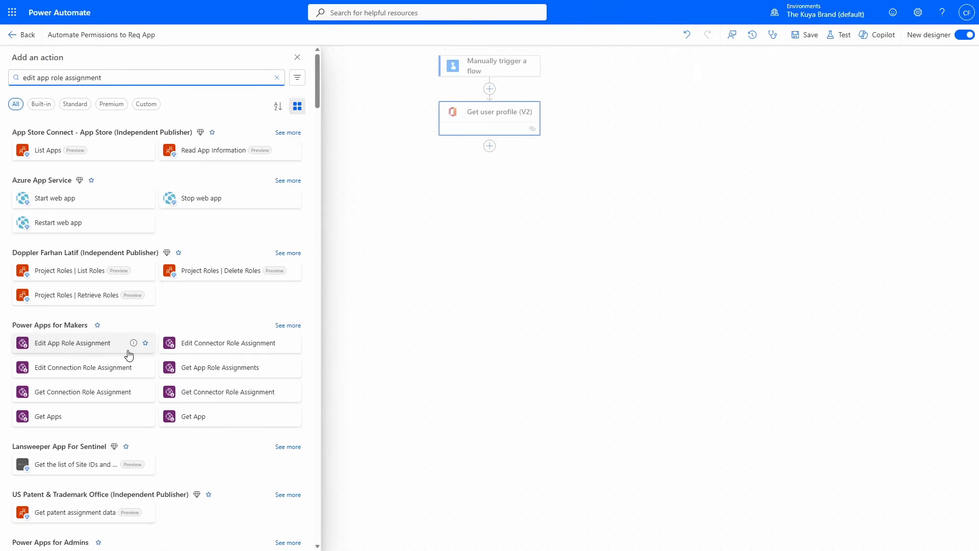
{"action": "left_click", "coordinate": [93, 351]}
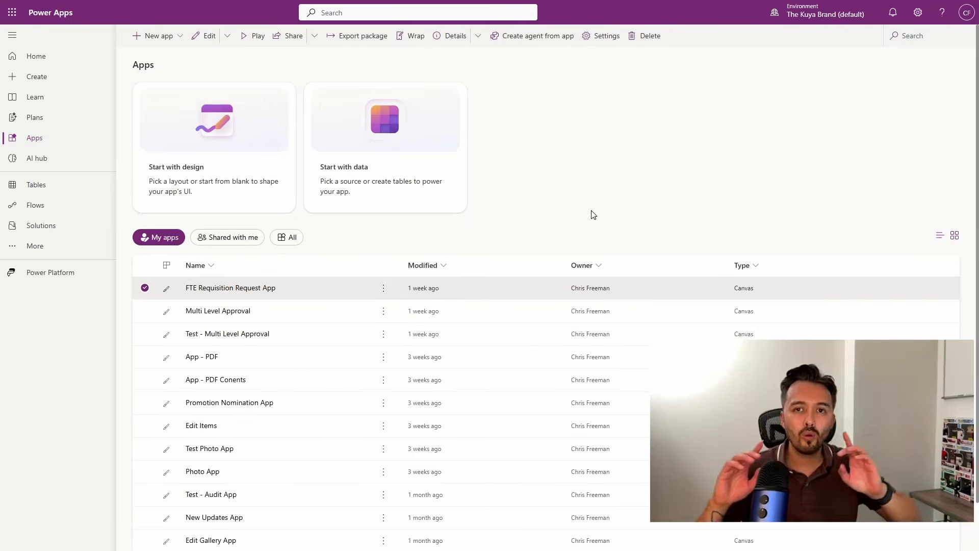
- Copy the App ID from the FTE Requisition Request App's details in Power Apps into PowerApp Name, without a trailing line break
{"action": "left_click", "coordinate": [383, 289]}
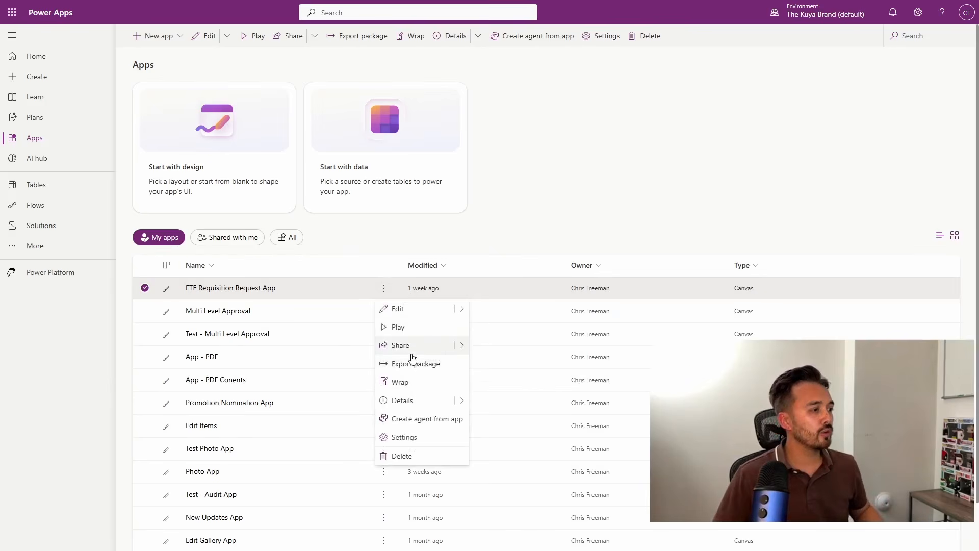
{"action": "left_click", "coordinate": [402, 400]}
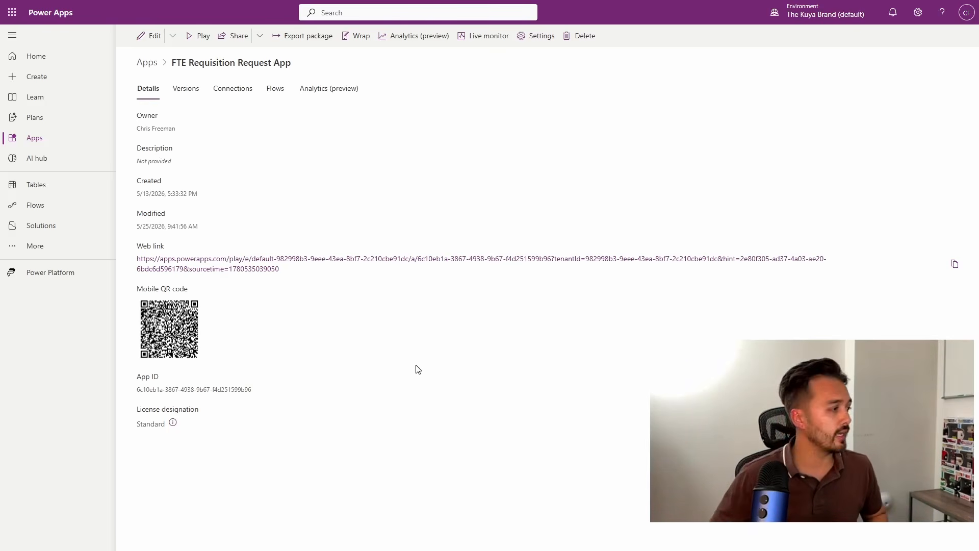
{"action": "triple_click", "coordinate": [147, 389]}
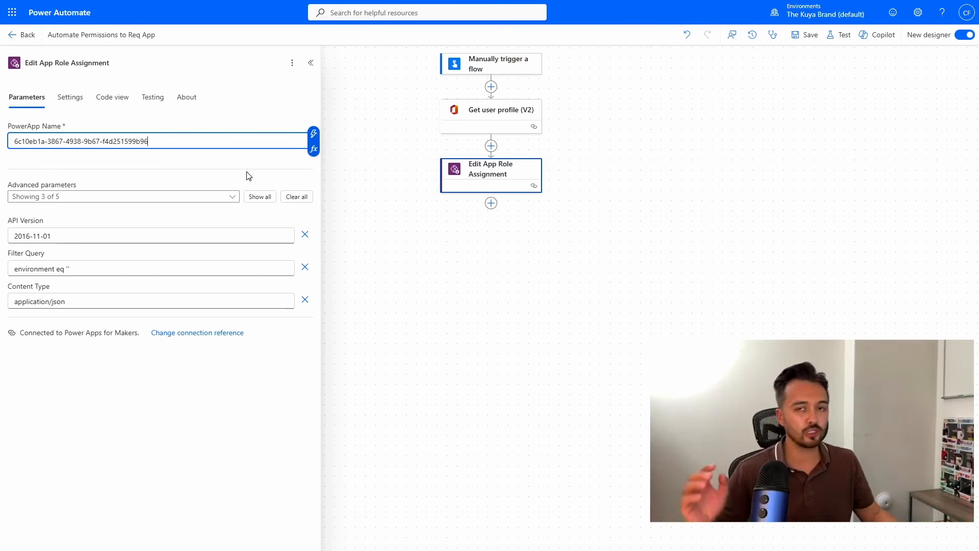
{"action": "left_click", "coordinate": [565, 264]}
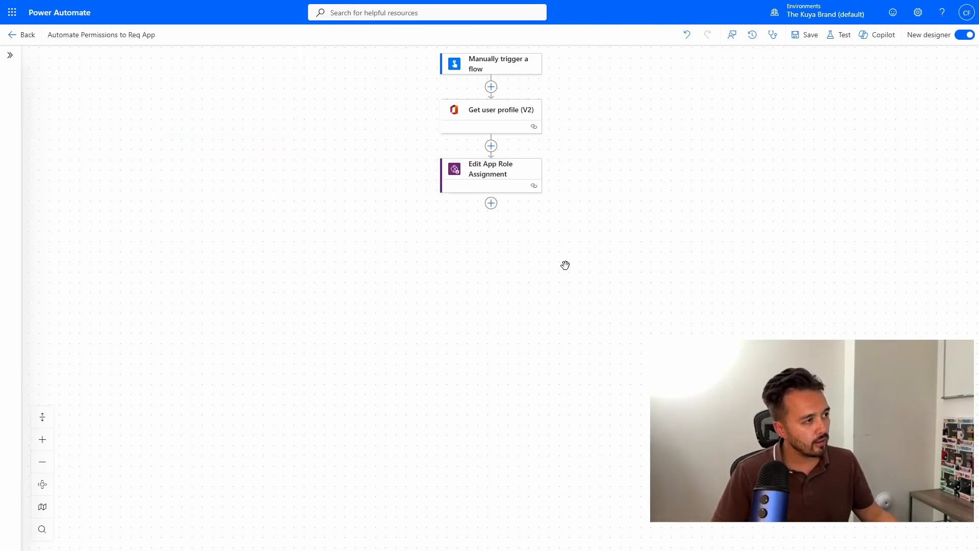
{"action": "left_click", "coordinate": [519, 182]}
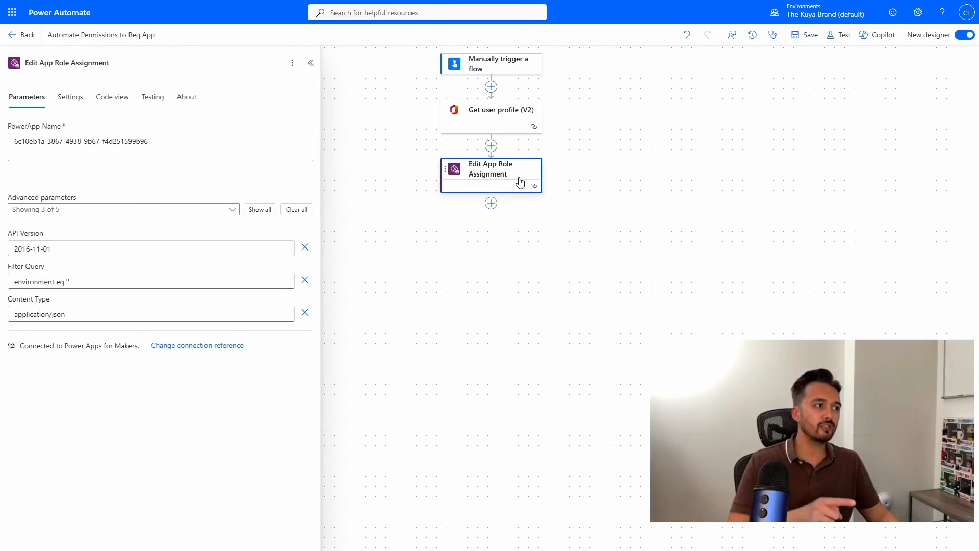
{"action": "left_click", "coordinate": [144, 147]}
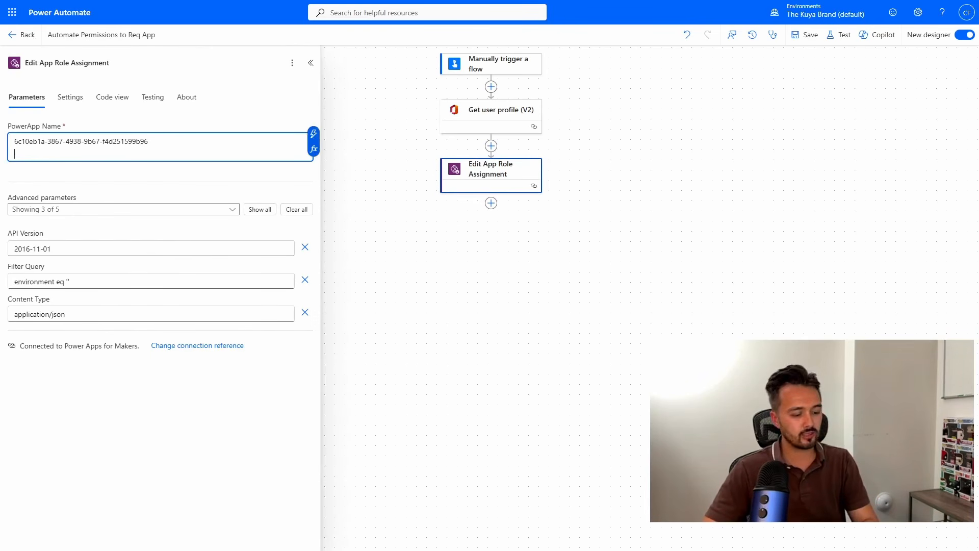
{"action": "left_click", "coordinate": [182, 253]}
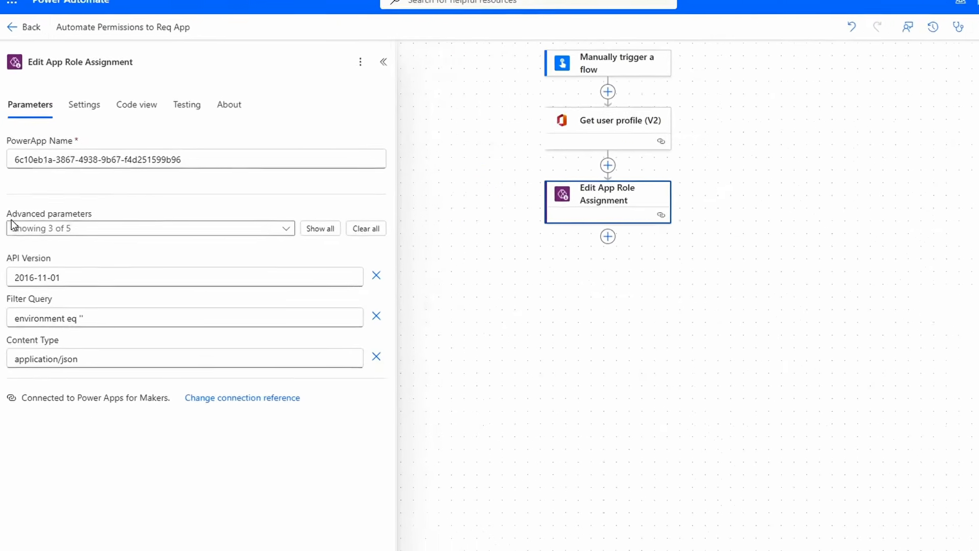
- Include the body/put advanced parameter in Edit App Role Assignment and add a new item to it
{"action": "left_click", "coordinate": [118, 230]}
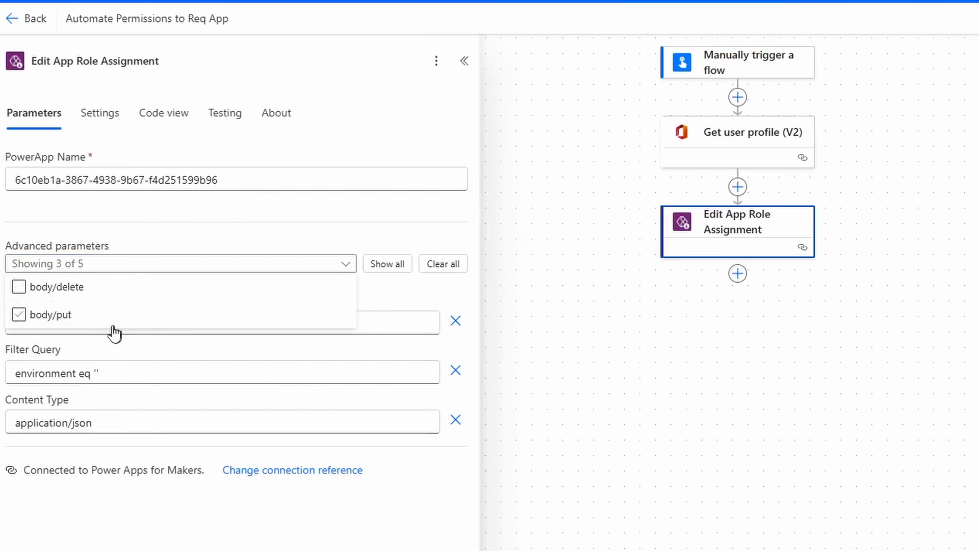
{"action": "left_click", "coordinate": [66, 322]}
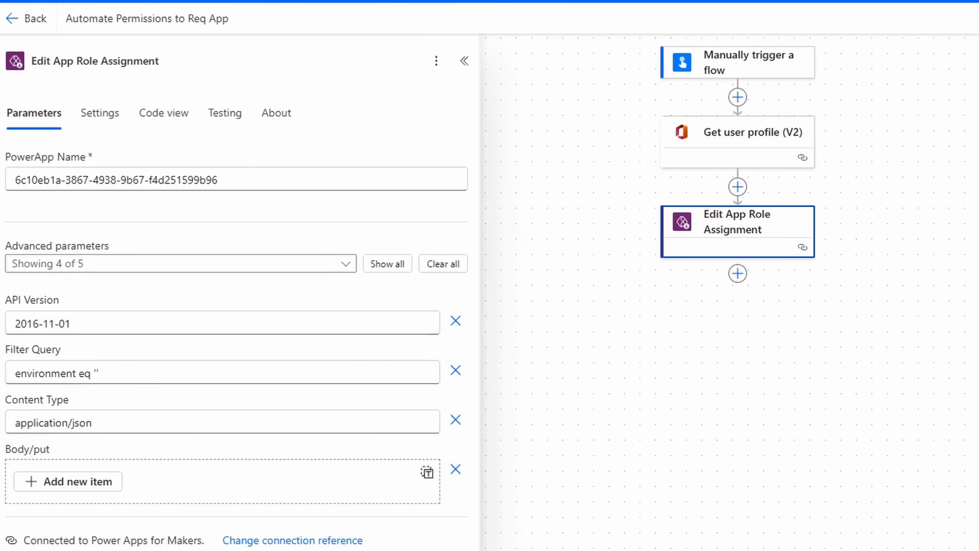
{"action": "left_click", "coordinate": [68, 482]}
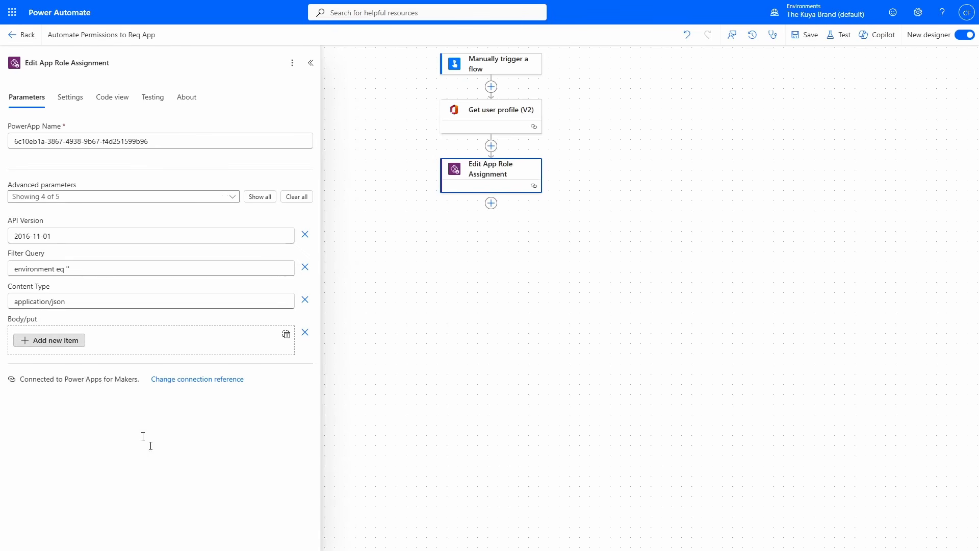
{"action": "scroll", "coordinate": [285, 435], "scroll_direction": "down", "scroll_amount": 1}
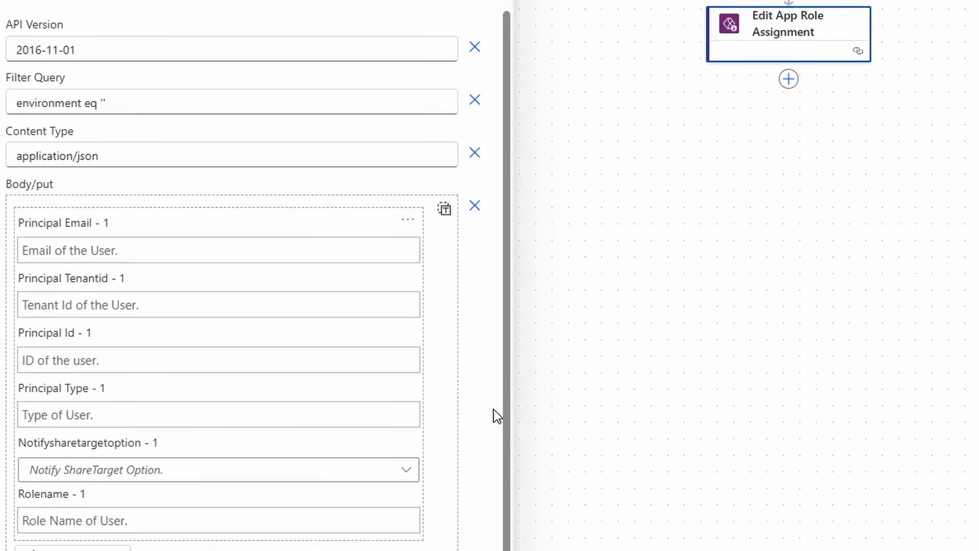
- Set Principal Email to the dynamic value Mail from Get user profile (V2)
{"action": "left_click", "coordinate": [209, 250]}
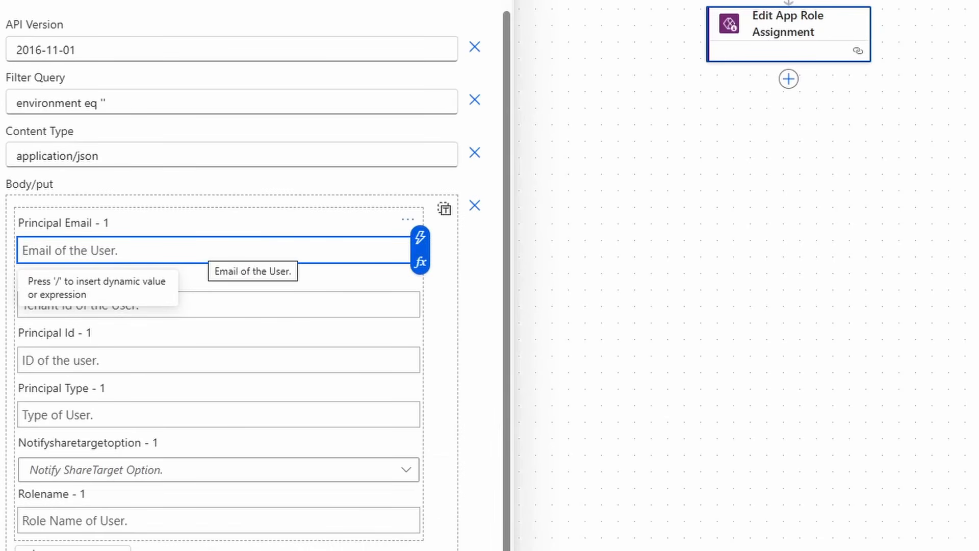
{"action": "left_click", "coordinate": [421, 238]}
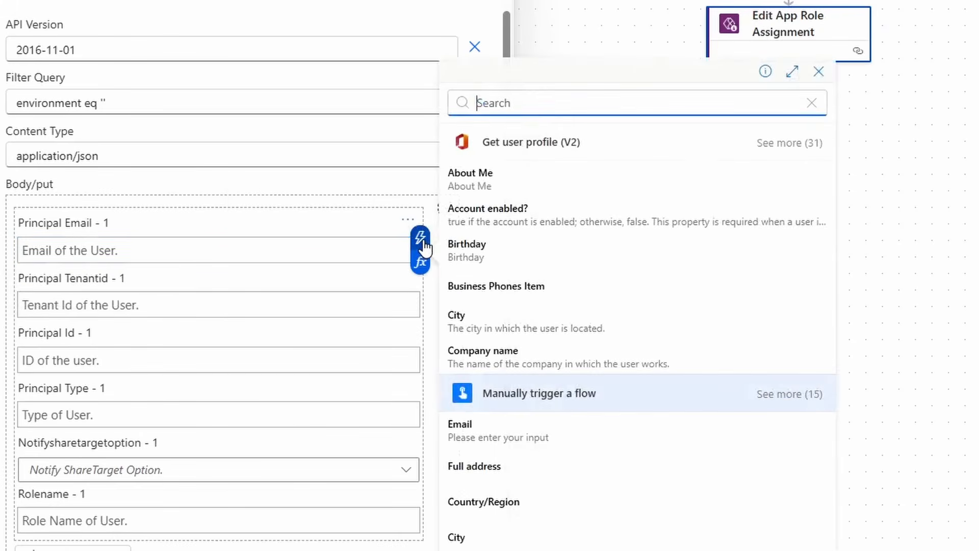
{"action": "type", "text": "mail"}
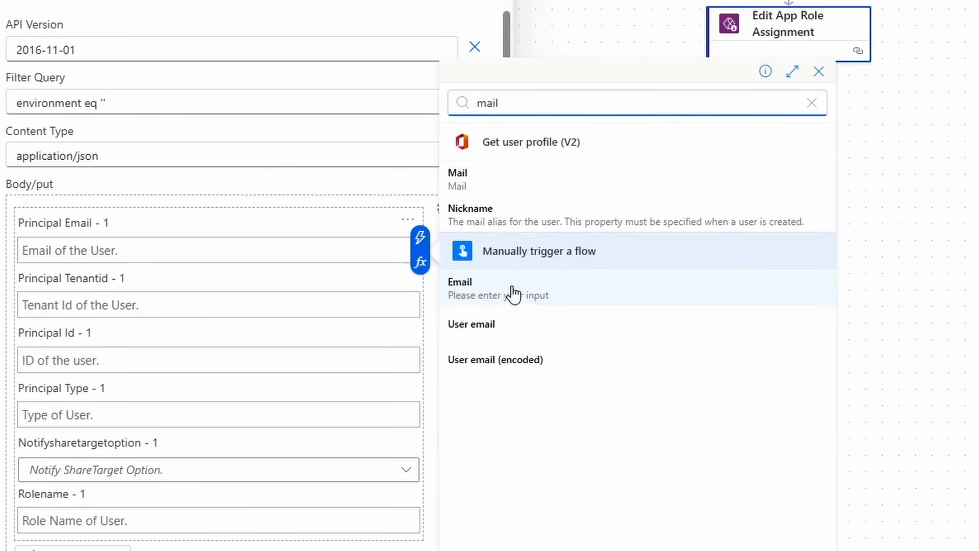
{"action": "left_click", "coordinate": [505, 183]}
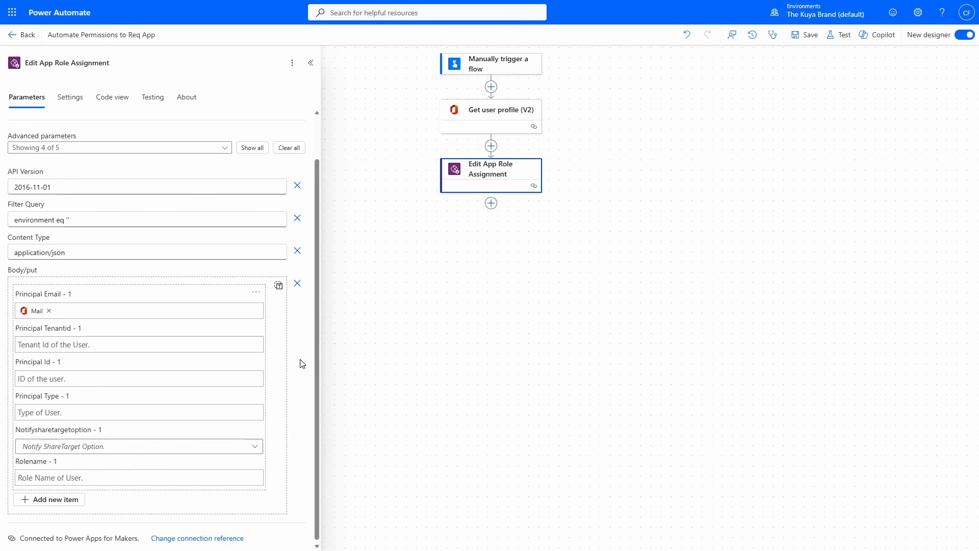
- Copy the tenant ID that follows "Default-" in the flow's web address into Principal Tenantid
{"action": "left_click", "coordinate": [89, 343]}
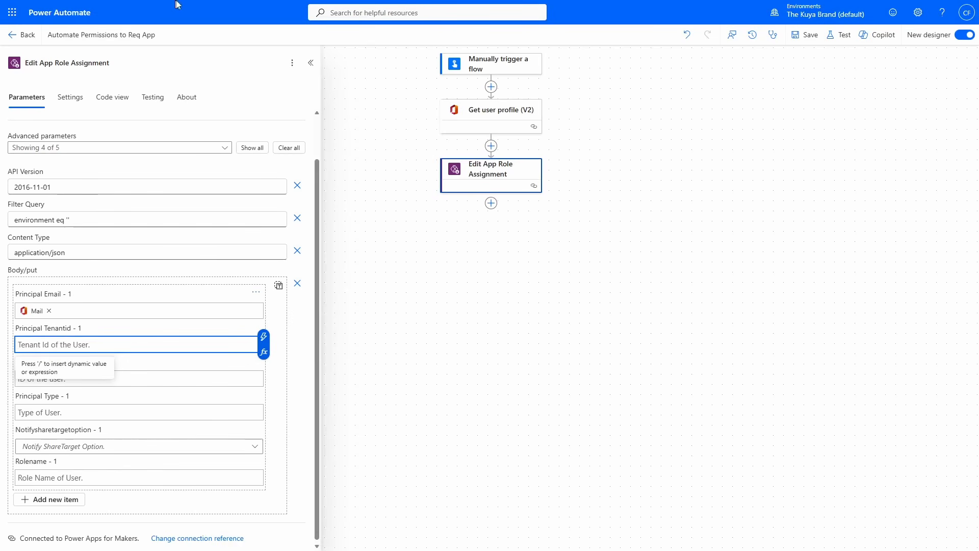
{"action": "mouse_move", "coordinate": [186, 4]}
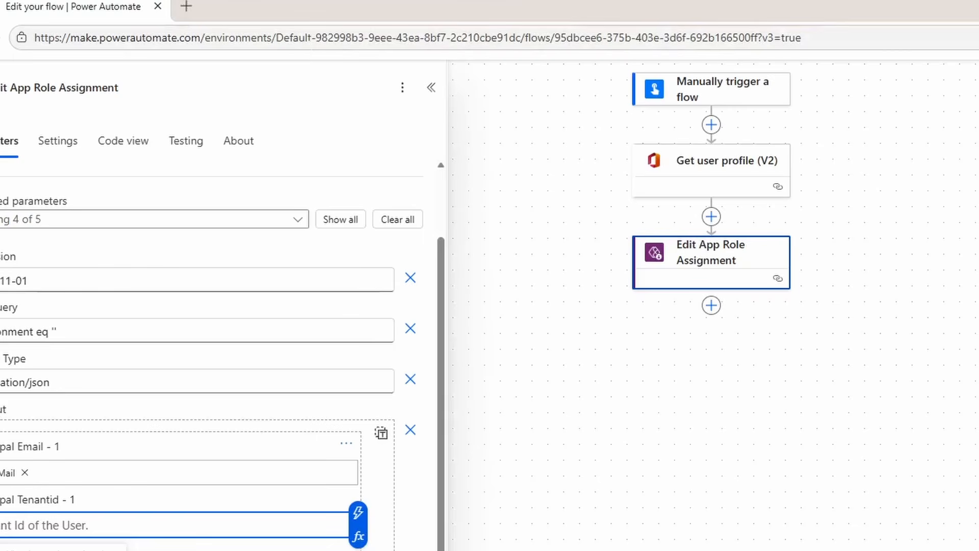
{"action": "left_click_drag", "start_coordinate": [316, 38], "coordinate": [520, 37]}
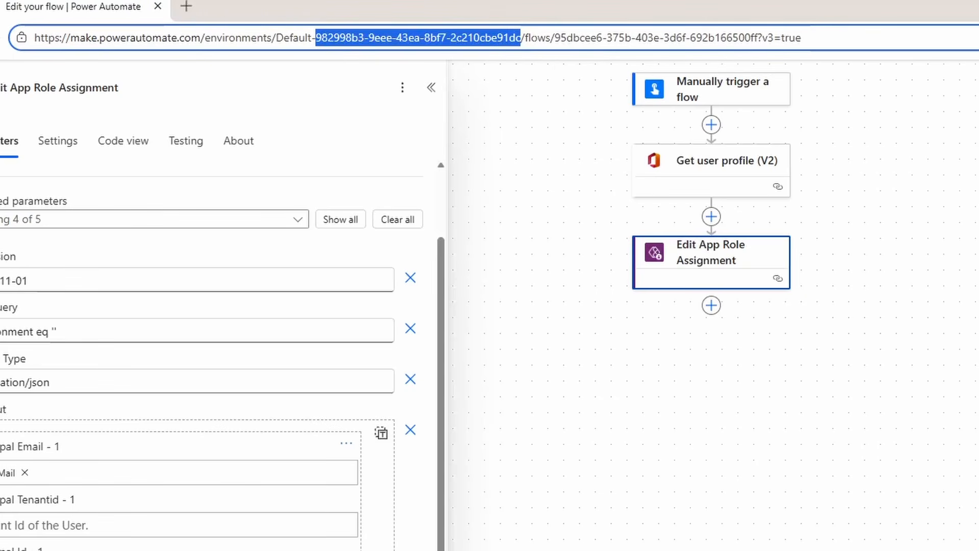
{"action": "key", "text": "ctrl+c"}
{"action": "left_click", "coordinate": [51, 527]}
{"action": "key", "text": "ctrl+v"}
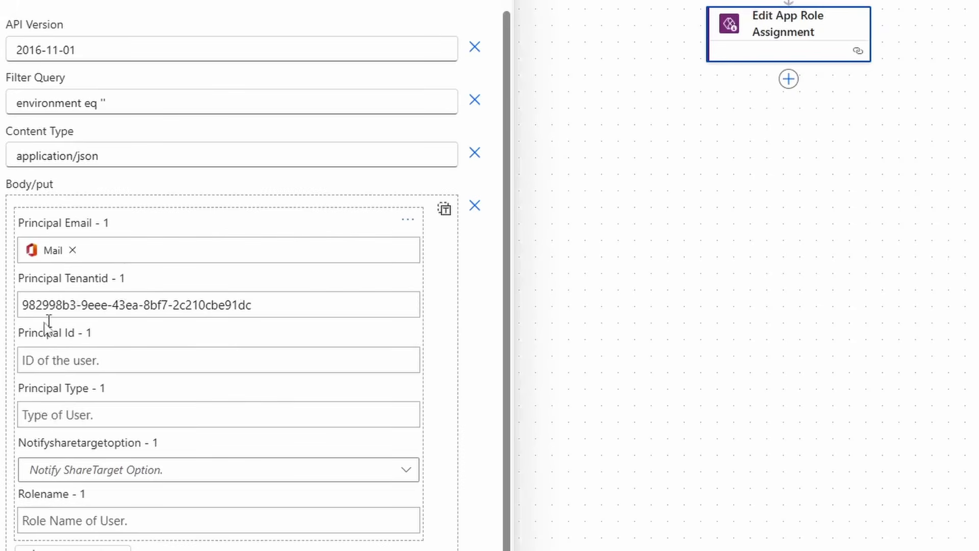
- Set Principal Id to the dynamic value Id from Get user profile (V2)
{"action": "left_click", "coordinate": [71, 360]}
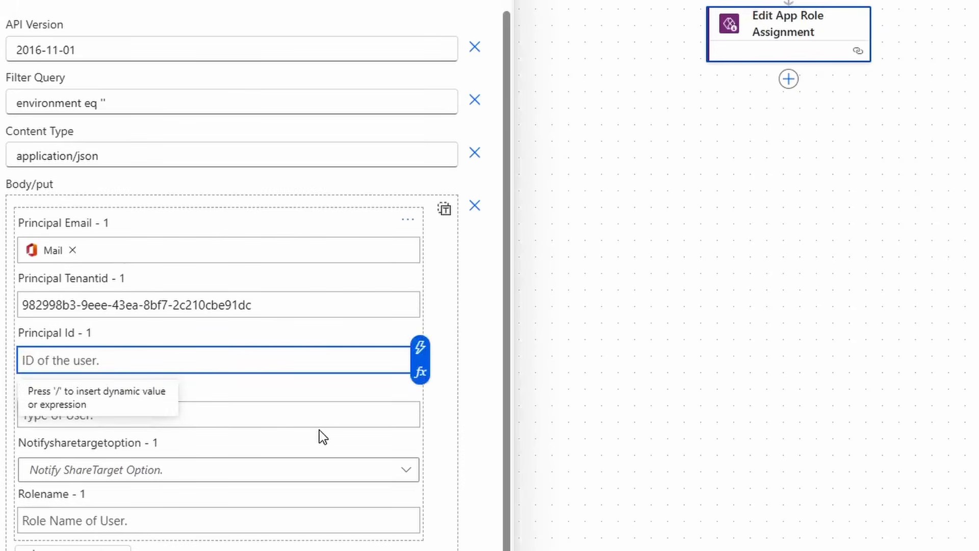
{"action": "left_click", "coordinate": [420, 347]}
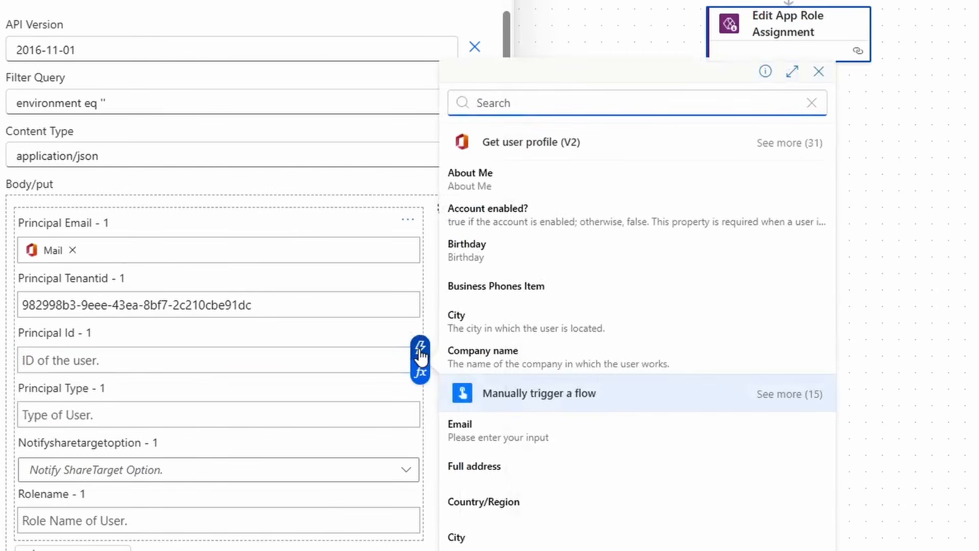
{"action": "type", "text": "id"}
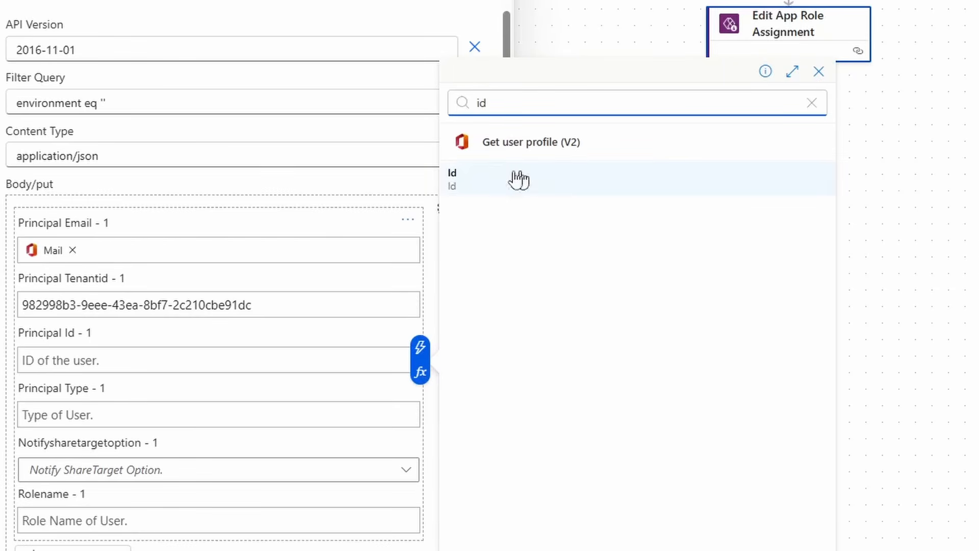
{"action": "left_click", "coordinate": [546, 179]}
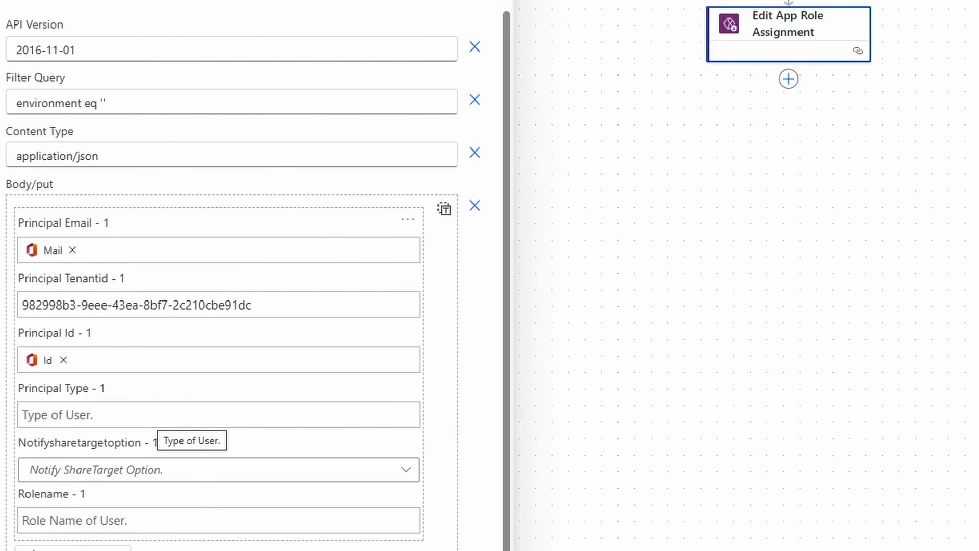
- Set Principal Type to "User" for the body/put item
{"action": "left_click", "coordinate": [157, 416]}
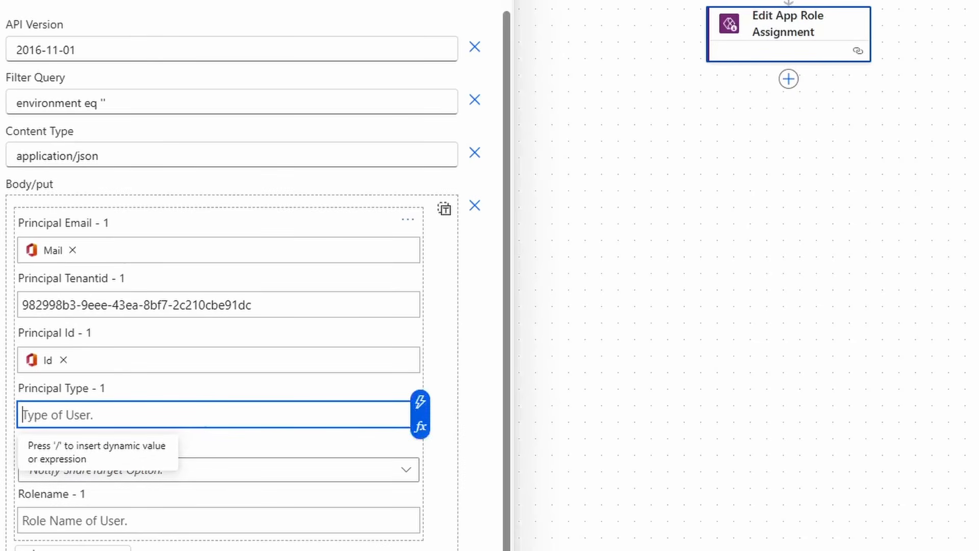
{"action": "type", "text": "User"}
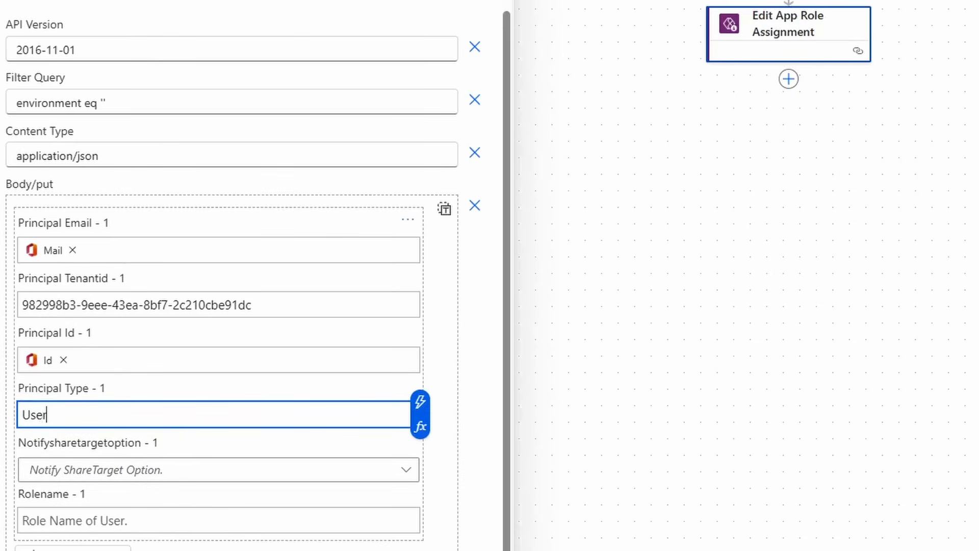
{"action": "left_click", "coordinate": [197, 436]}
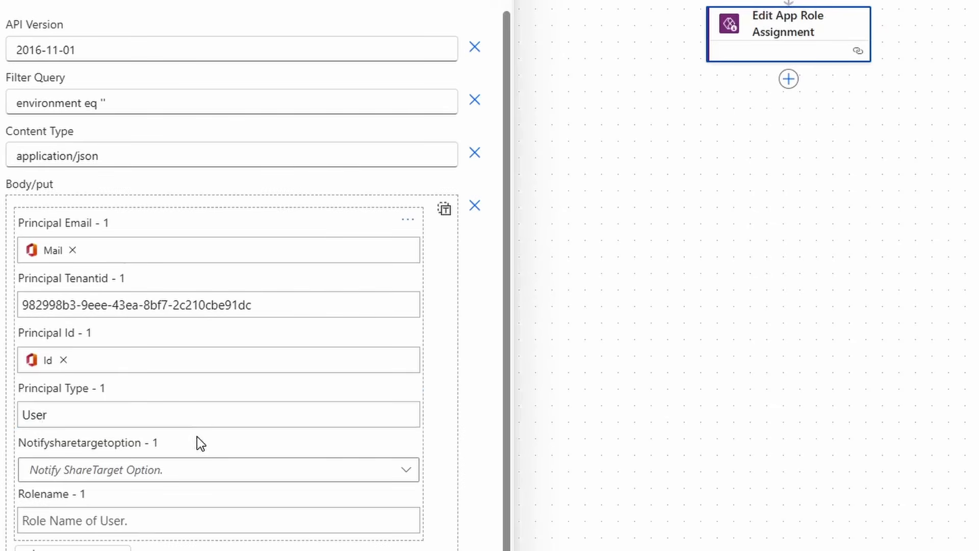
- Try "Group" and "Tenant" as alternative Principal Type values and set the field back to "User"
{"action": "double_click", "coordinate": [35, 415]}
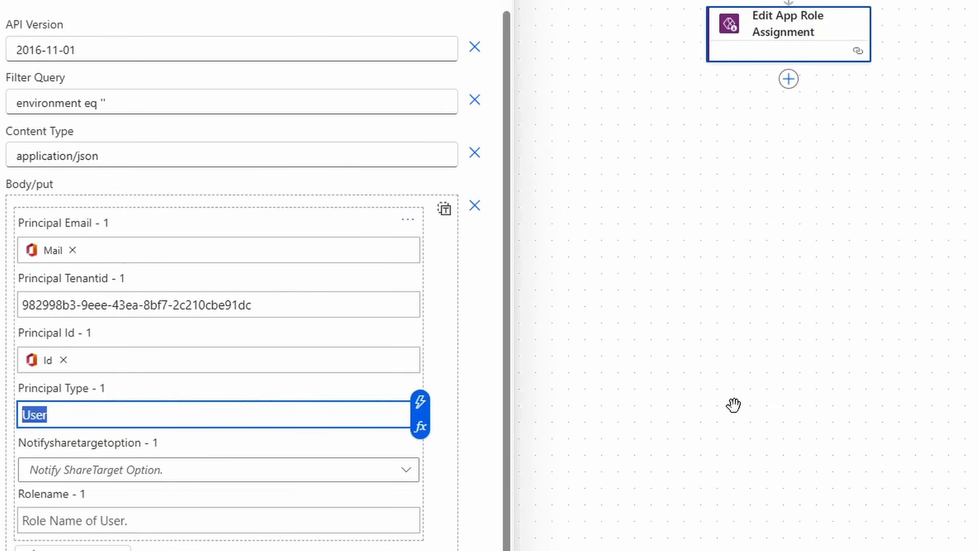
{"action": "type", "text": "Group"}
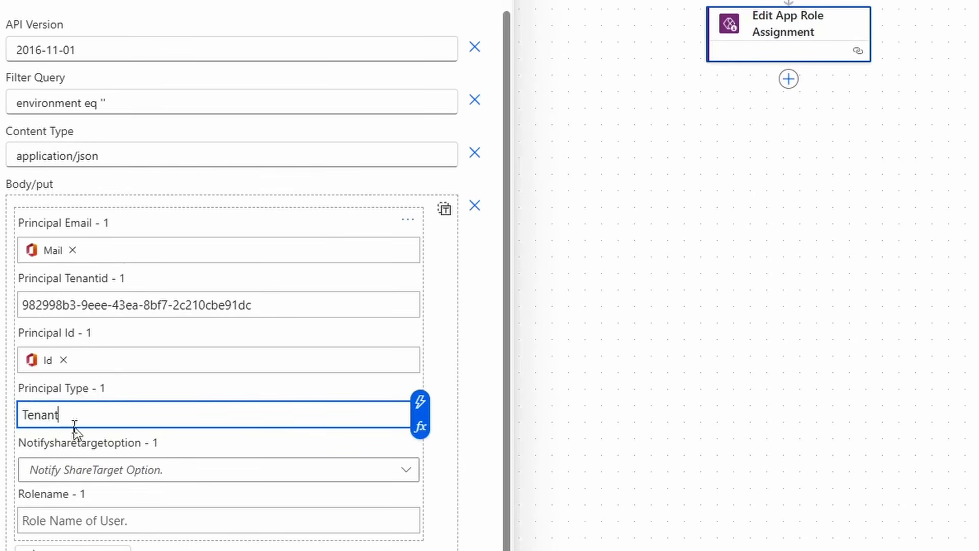
{"action": "key", "text": "ctrl+a"}
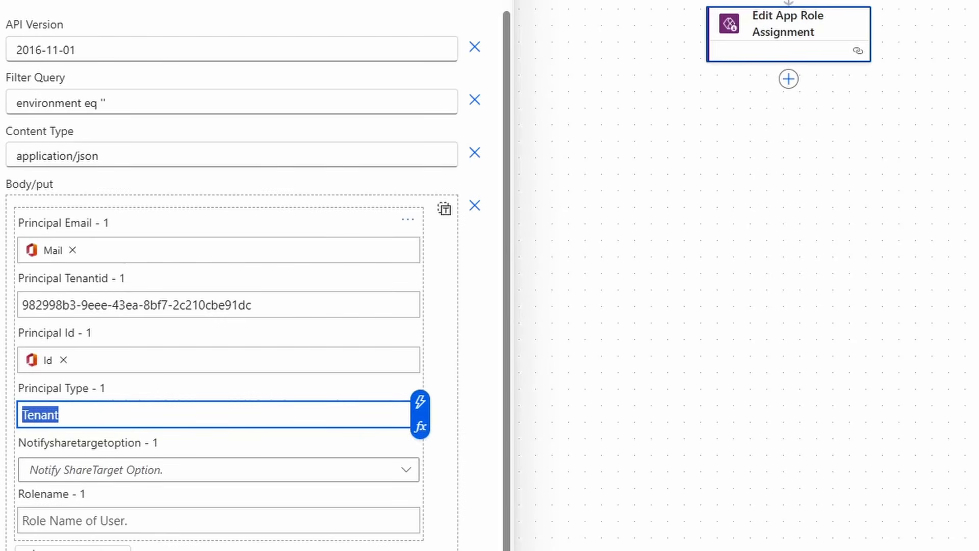
{"action": "type", "text": "User"}
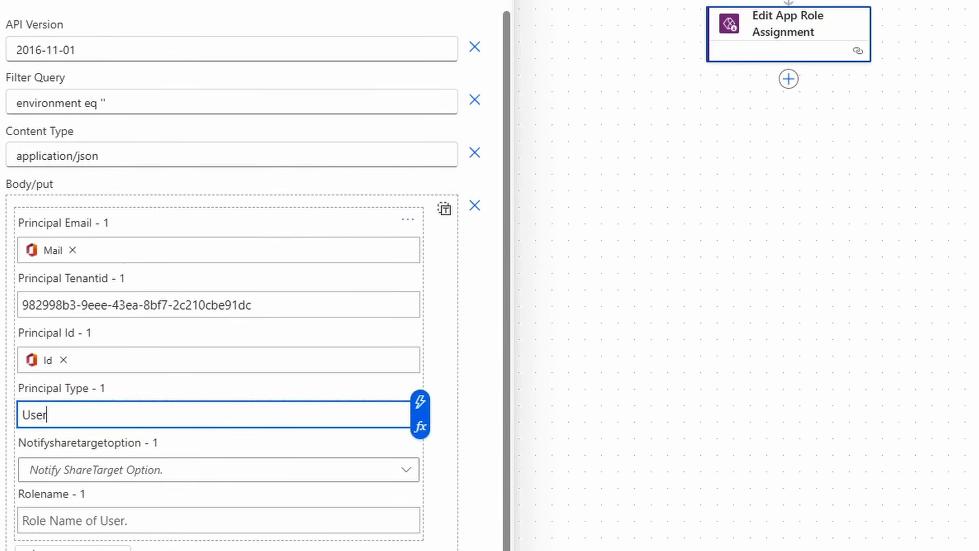
- Set Notifysharetargetoption to DoNotNotify for the body/put item
{"action": "key", "text": "Tab"}
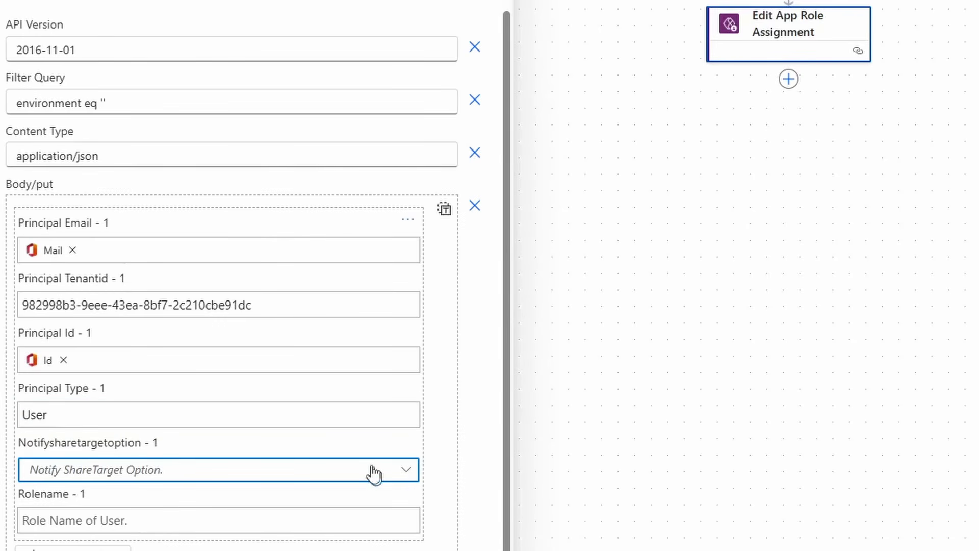
{"action": "left_click", "coordinate": [360, 475]}
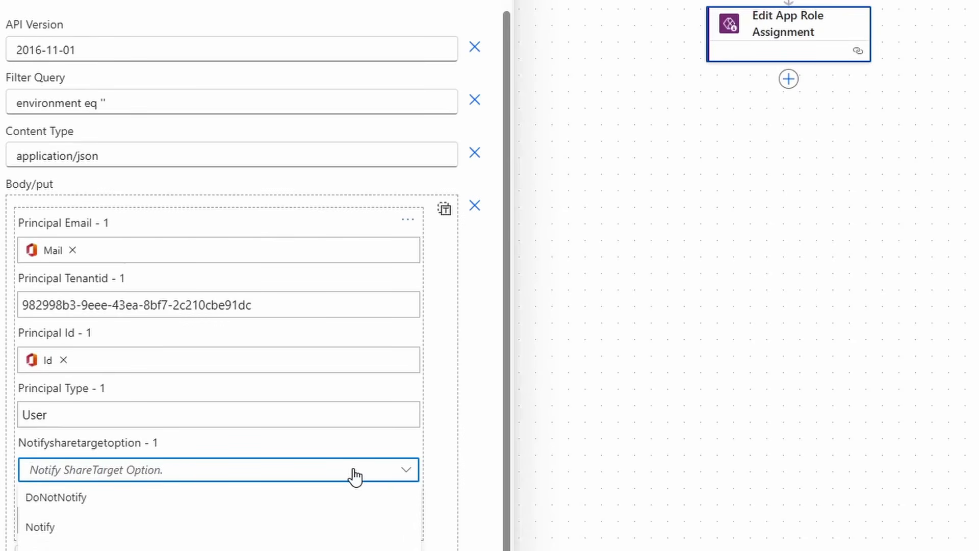
{"action": "left_click", "coordinate": [113, 498]}
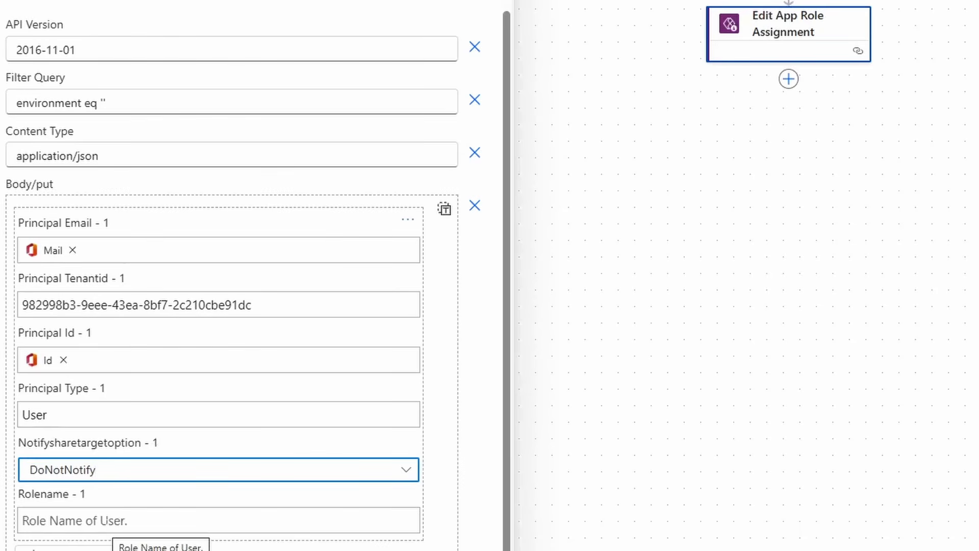
- Try "CanViewWithShare" and "CanEdit" as alternative Rolename values and set the field to "CanView"
{"action": "left_click", "coordinate": [200, 530]}
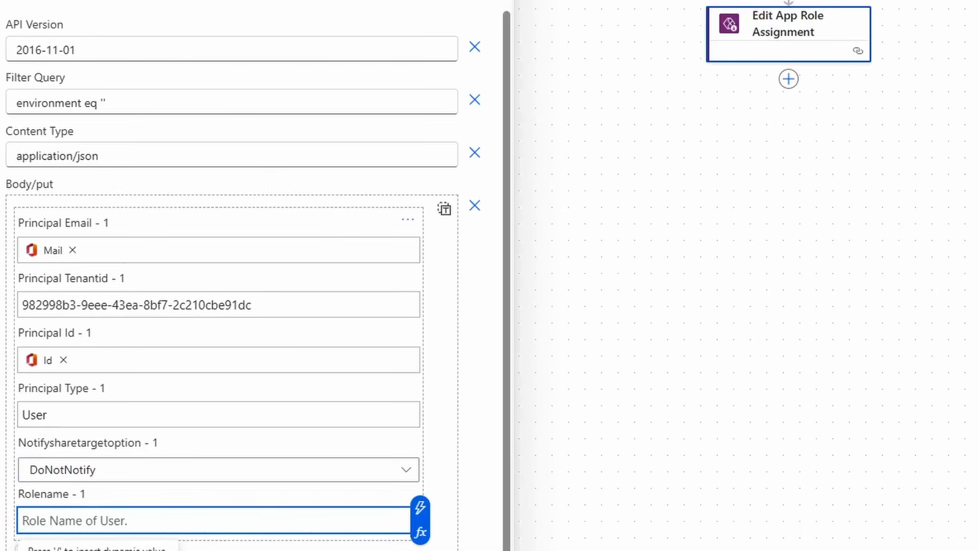
{"action": "type", "text": "CanView"}
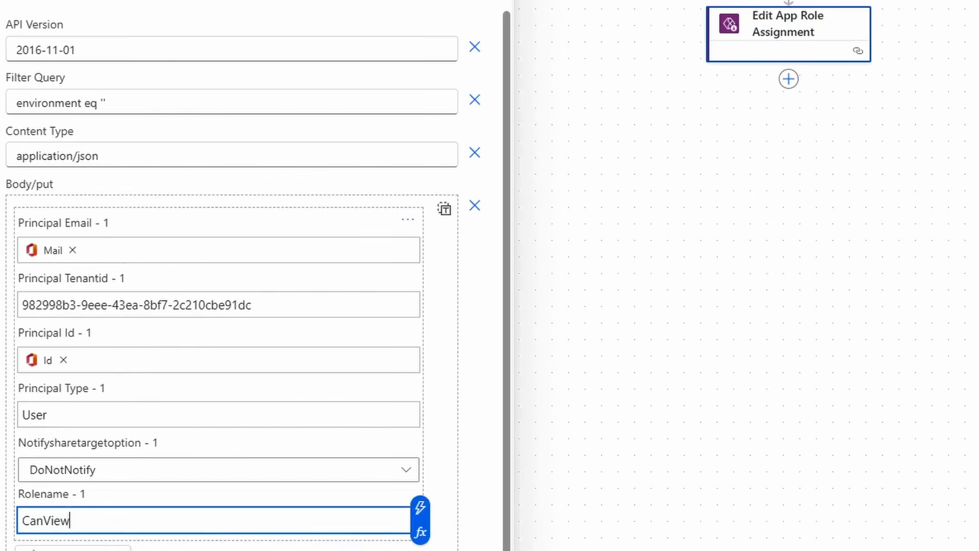
{"action": "type", "text": "WithShare"}
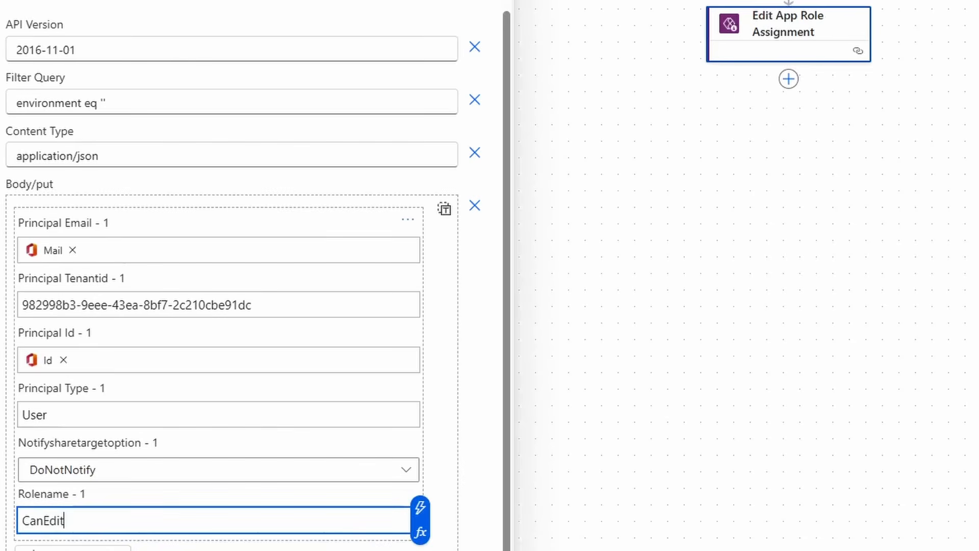
{"action": "key", "text": "ctrl+a"}
{"action": "type", "text": "CanVie"}
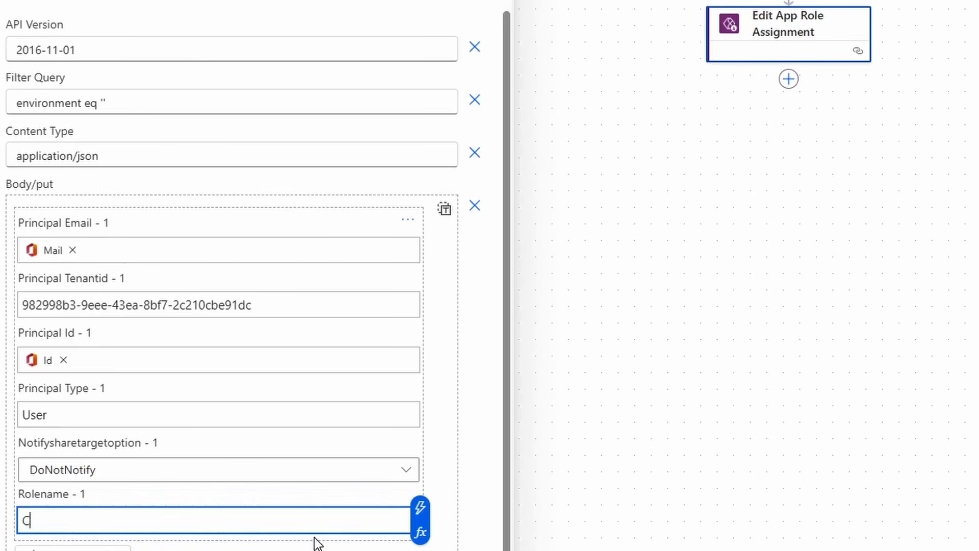
{"action": "type", "text": "w"}
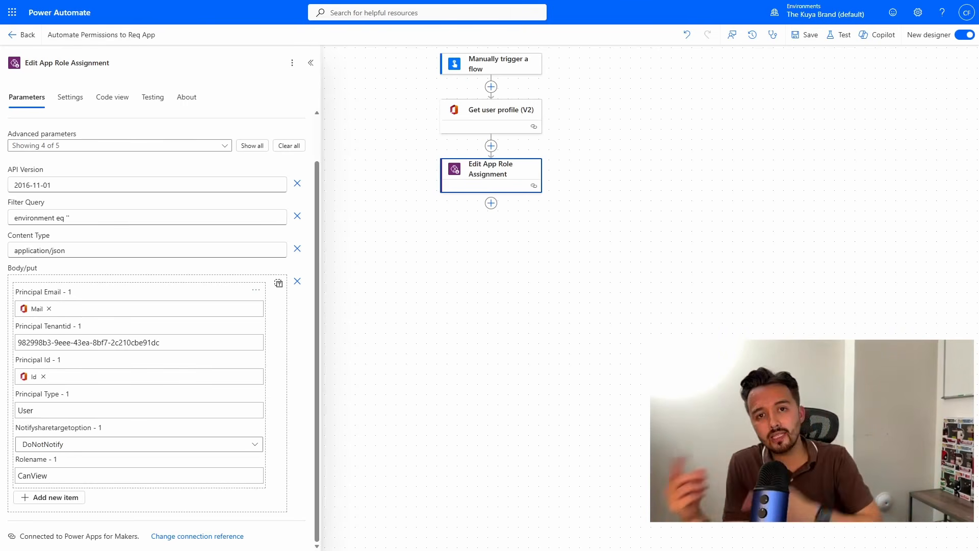
- Save the flow and run it as a manual test with the target user's email address
{"action": "left_click", "coordinate": [805, 35]}
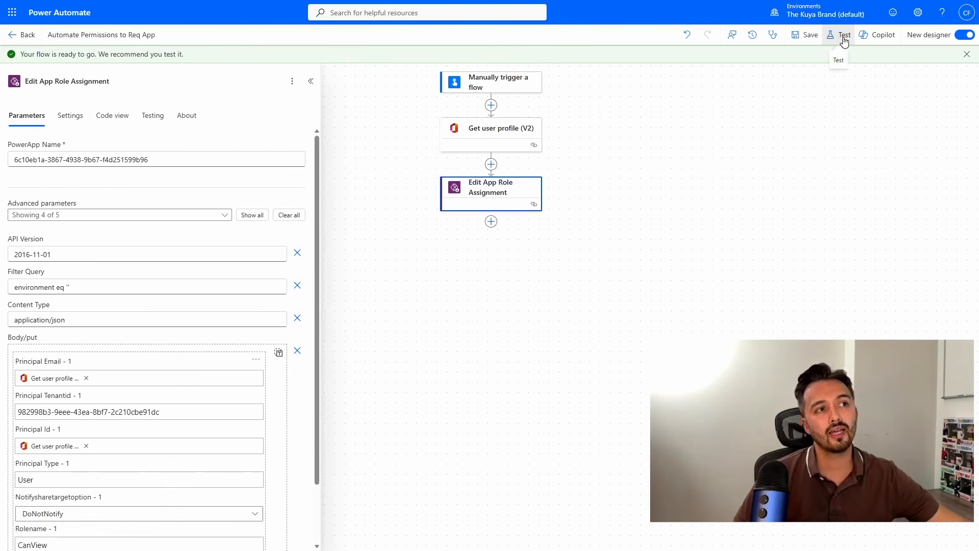
{"action": "left_click", "coordinate": [840, 36]}
{"action": "left_click", "coordinate": [807, 63]}
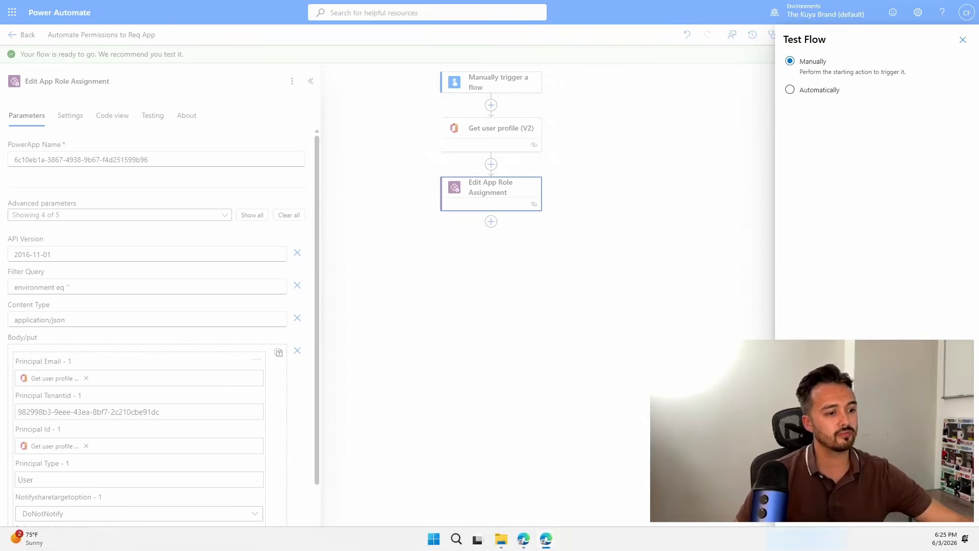
{"action": "left_click", "coordinate": [804, 534]}
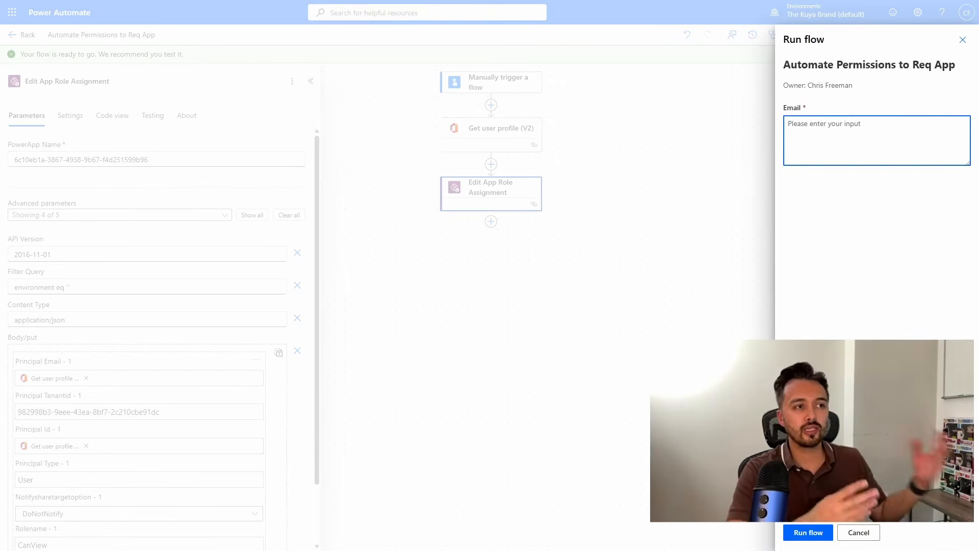
{"action": "key", "text": "ctrl+v"}
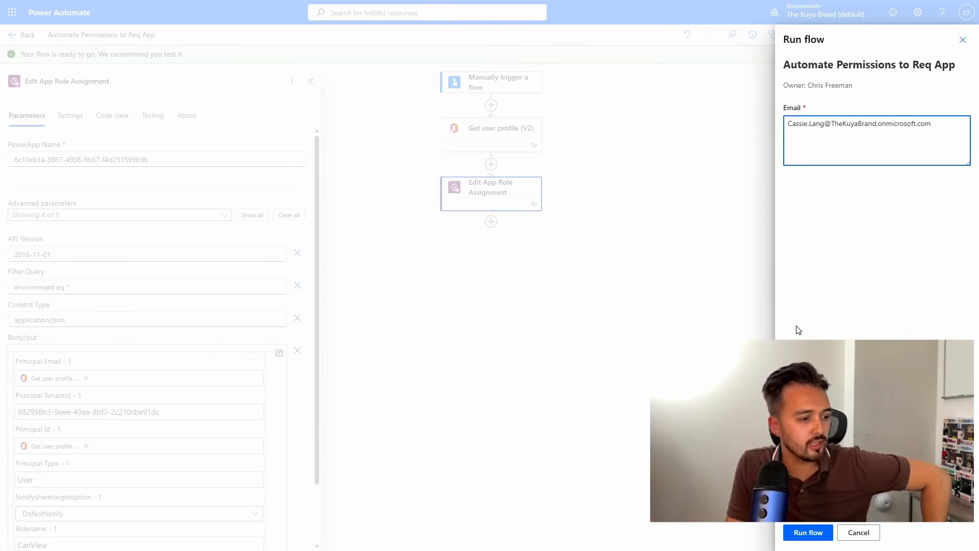
{"action": "left_click", "coordinate": [811, 531]}
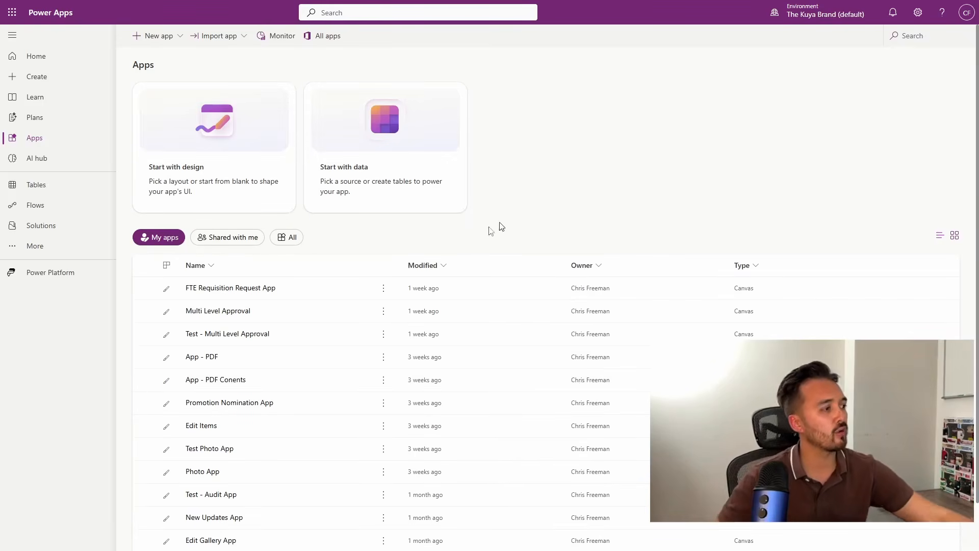
- In Power Apps, check who has access to the FTE Requisition Request App, then switch to classic sharing
{"action": "left_click", "coordinate": [385, 289]}
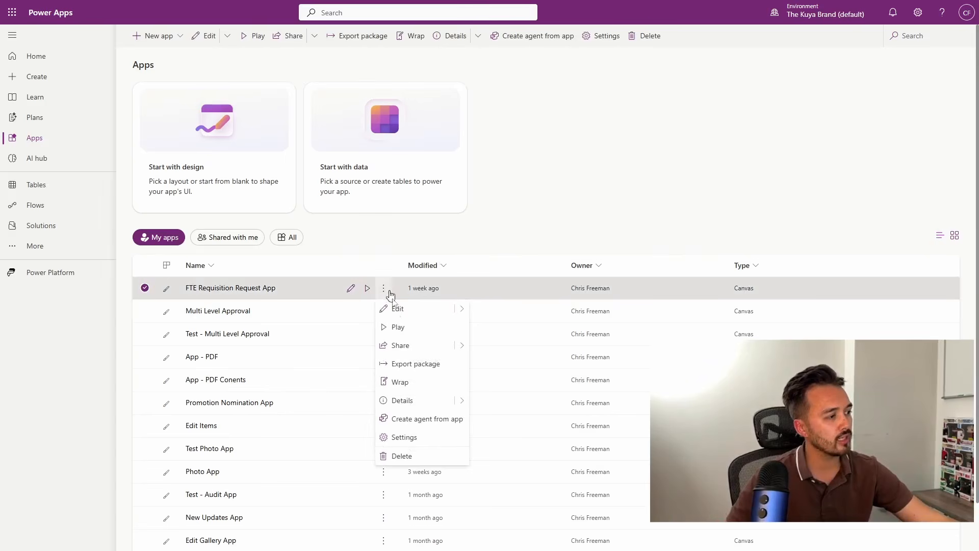
{"action": "left_click", "coordinate": [408, 348]}
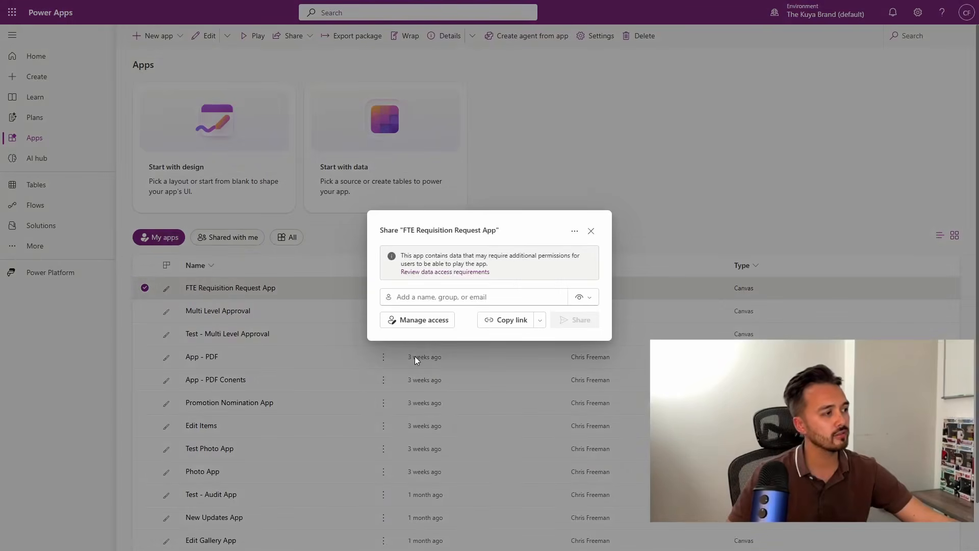
{"action": "left_click", "coordinate": [435, 320]}
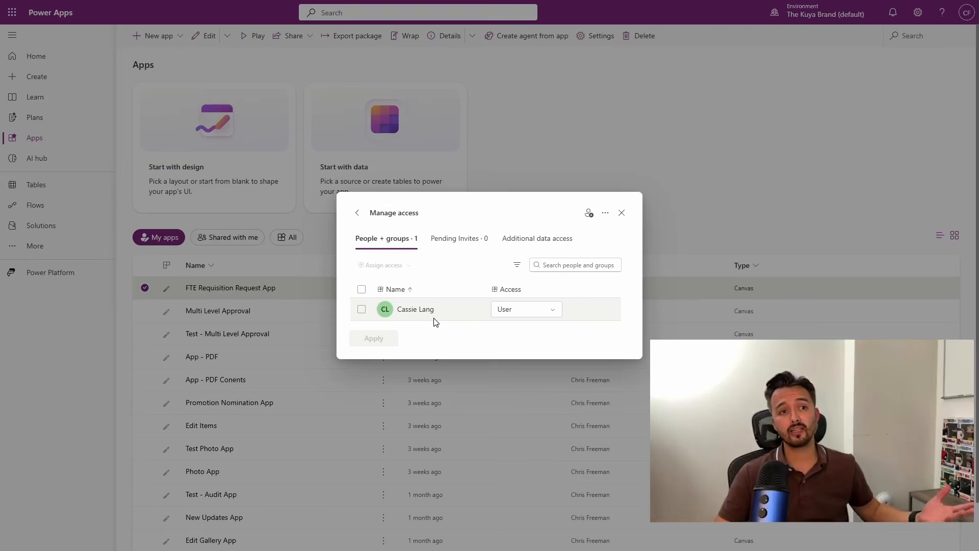
{"action": "left_click", "coordinate": [607, 213]}
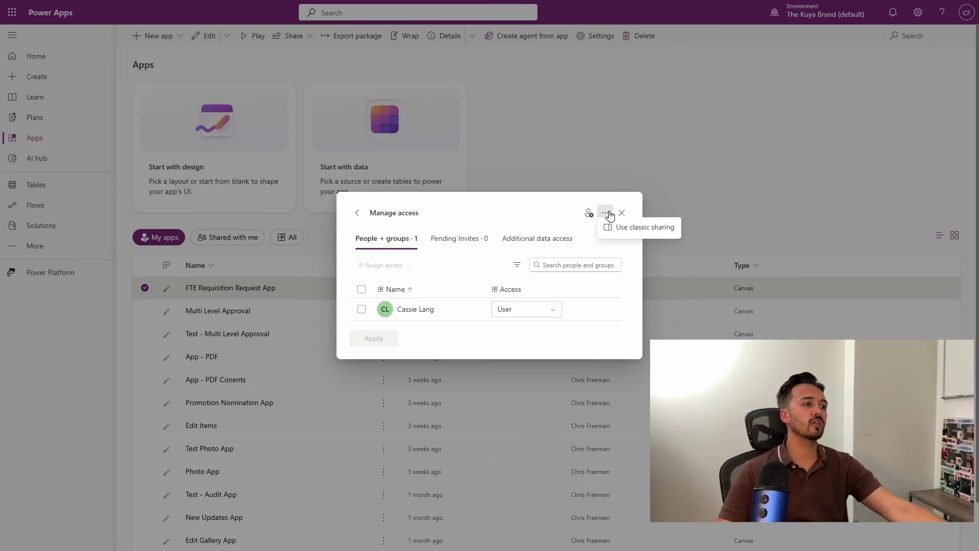
{"action": "left_click", "coordinate": [628, 234]}
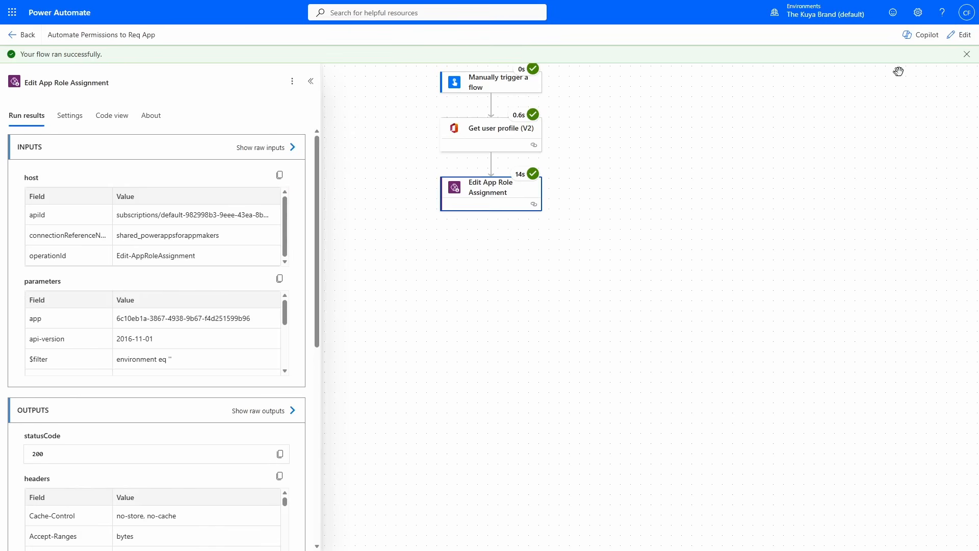
- Reopen the Power Automate flow for editing and add a text input named "Status" to the manual trigger
{"action": "left_click", "coordinate": [959, 36]}
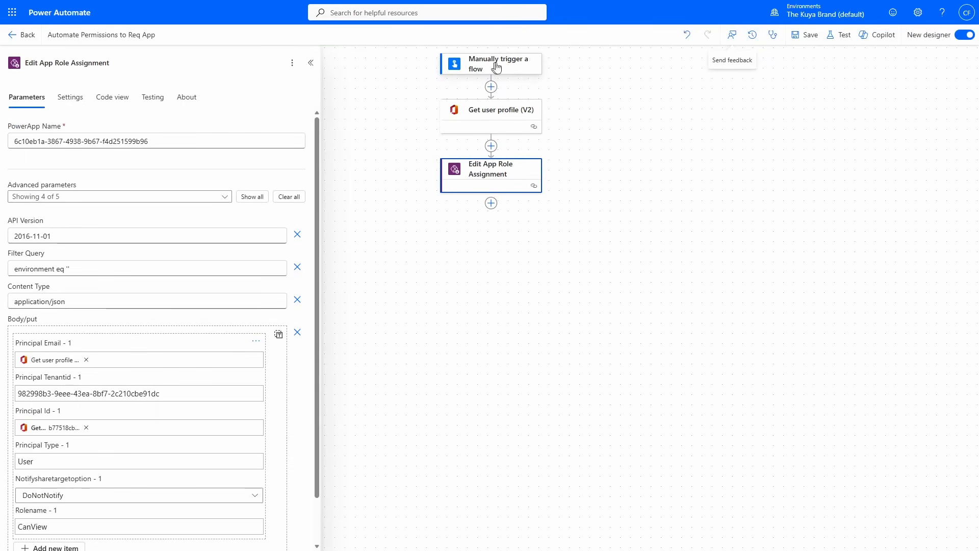
{"action": "left_click", "coordinate": [533, 68]}
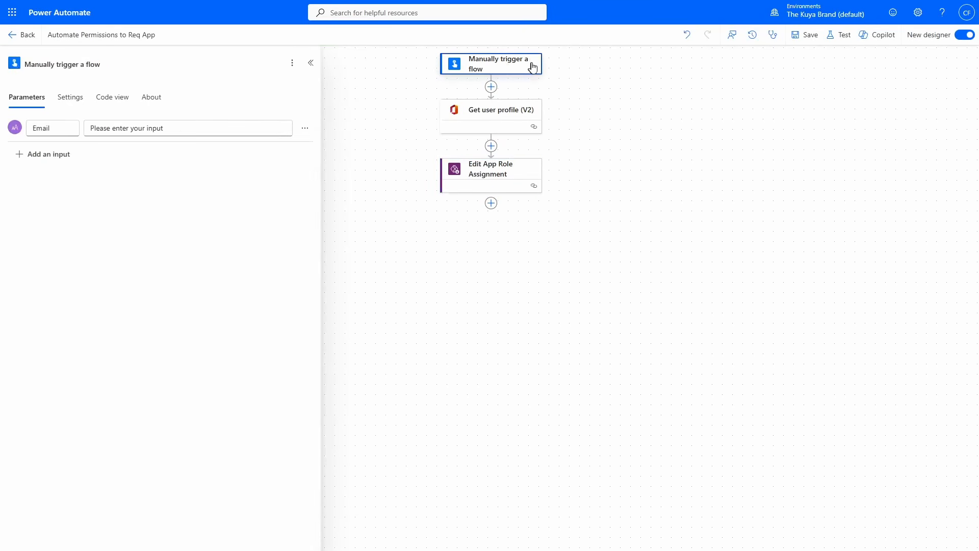
{"action": "left_click", "coordinate": [25, 155]}
{"action": "left_click", "coordinate": [29, 192]}
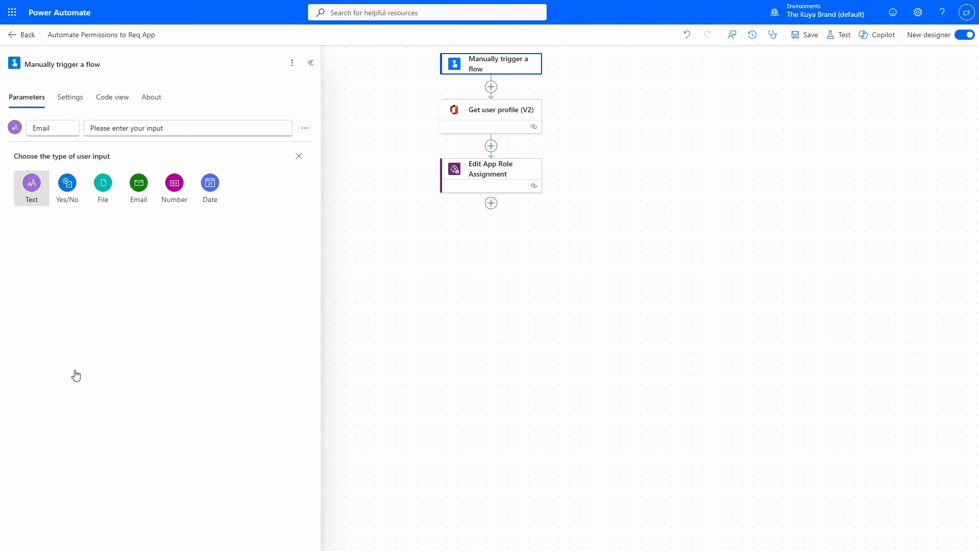
{"action": "left_click_drag", "start_coordinate": [69, 155], "coordinate": [8, 151]}
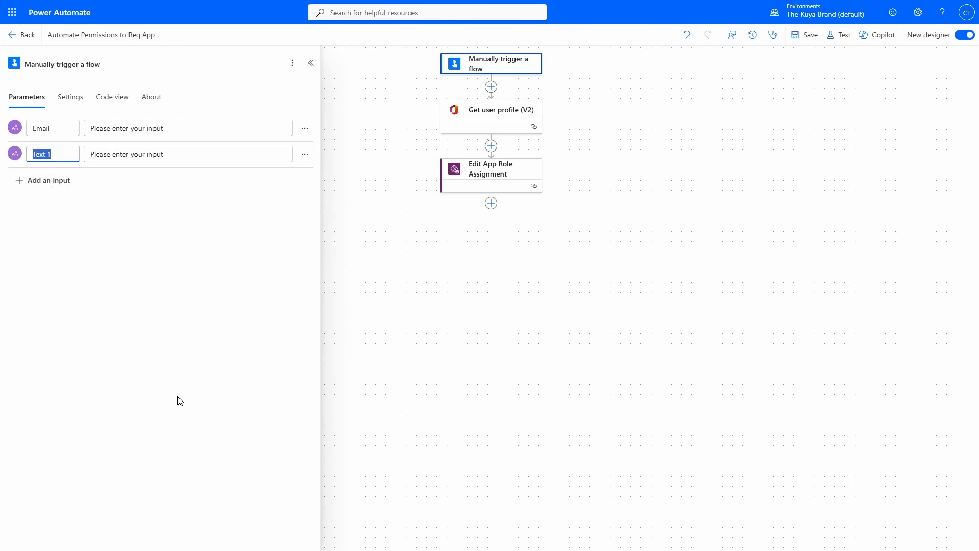
{"action": "type", "text": "Status"}
- Insert a Condition control between Get user profile (V2) and Edit App Role Assignment
{"action": "left_click", "coordinate": [495, 151]}
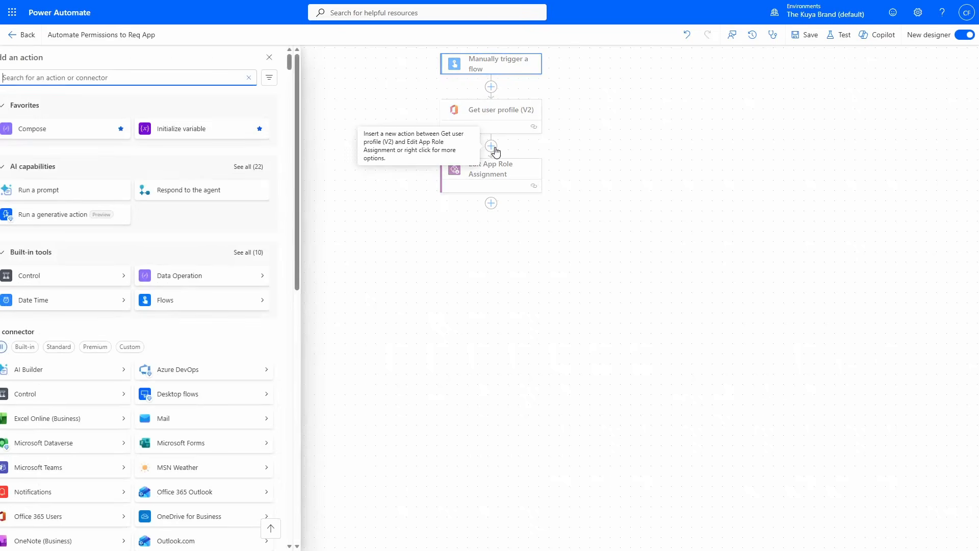
{"action": "left_click", "coordinate": [77, 280]}
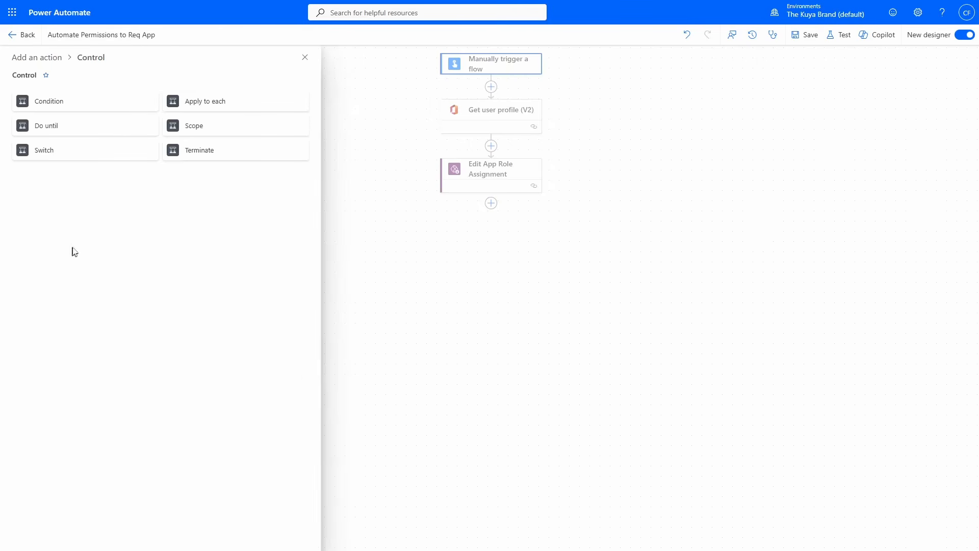
{"action": "left_click", "coordinate": [102, 109]}
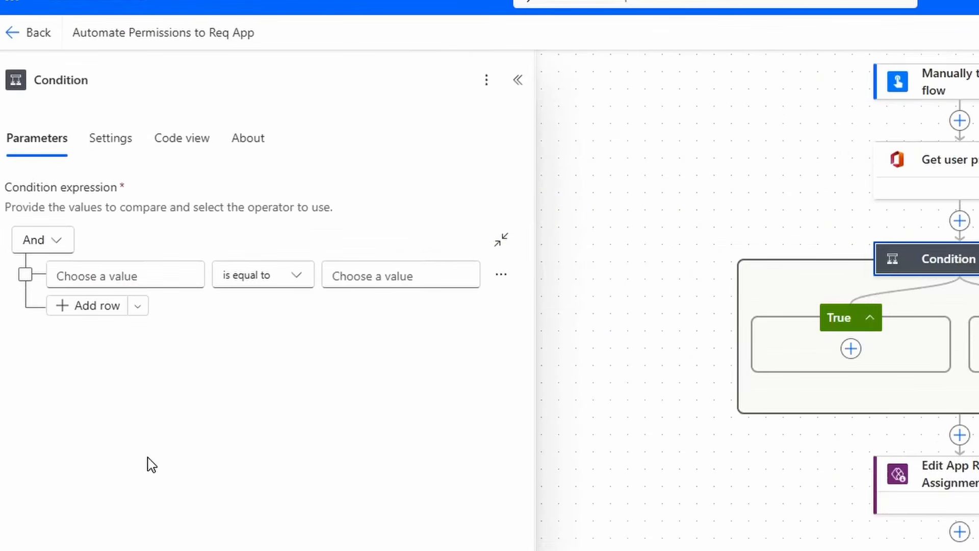
- Set the condition to check that the trigger's dynamic value Status is equal to "Access"
{"action": "left_click", "coordinate": [56, 276]}
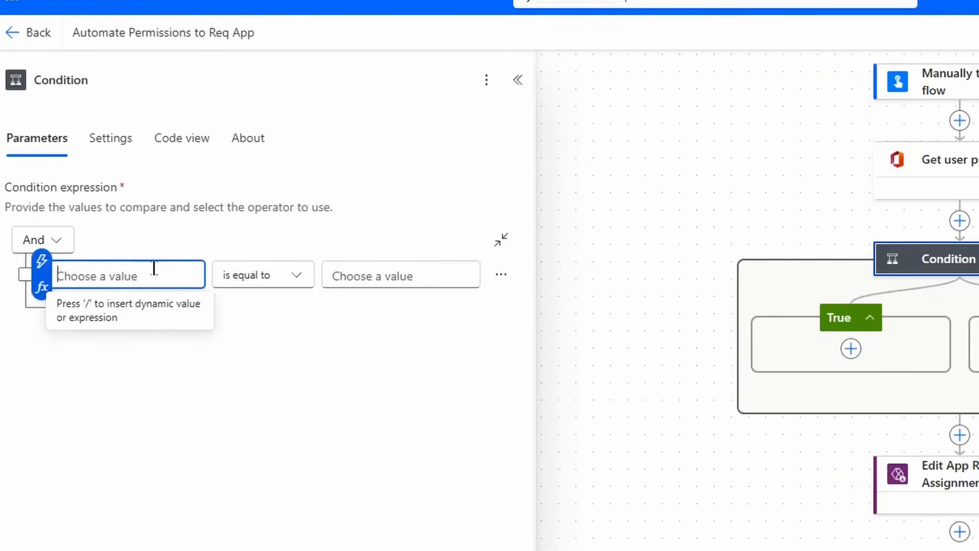
{"action": "left_click", "coordinate": [41, 262]}
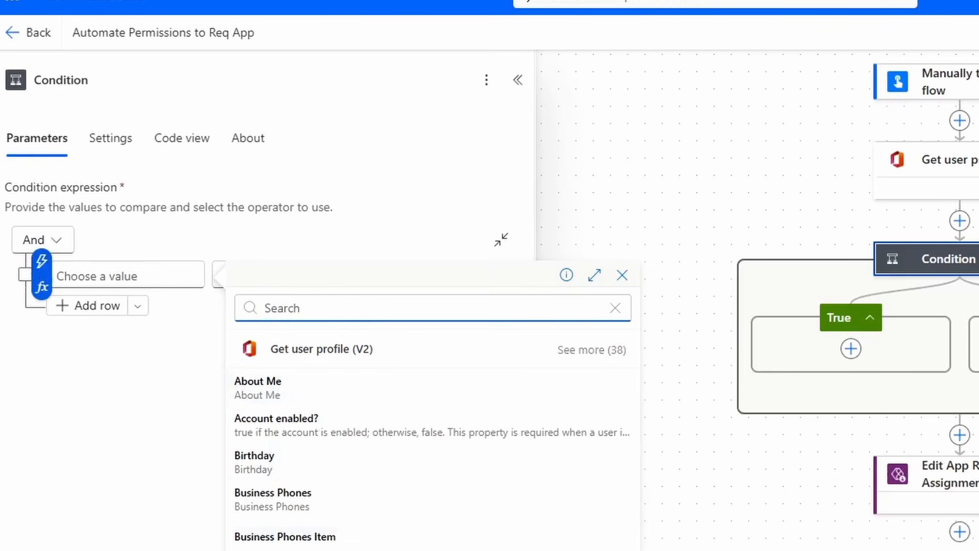
{"action": "type", "text": "status"}
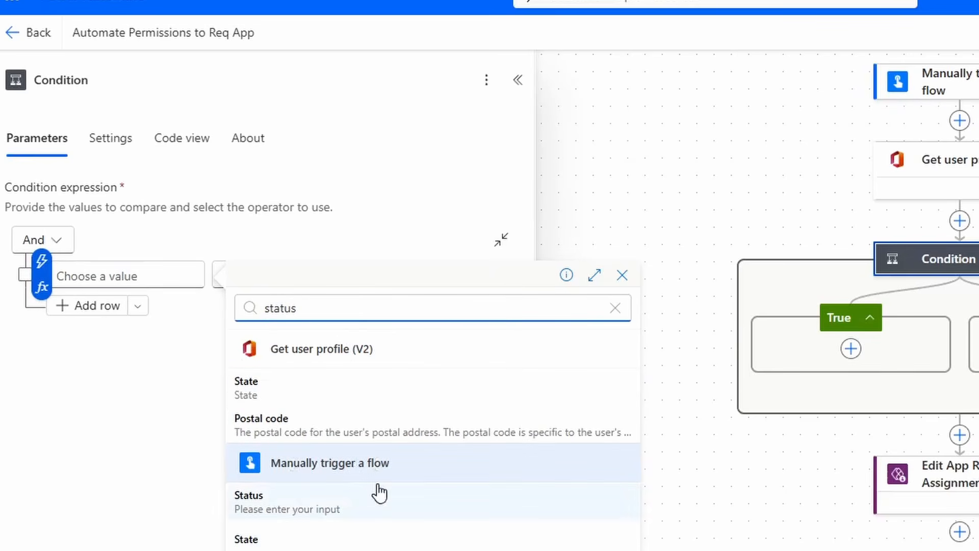
{"action": "left_click", "coordinate": [350, 500]}
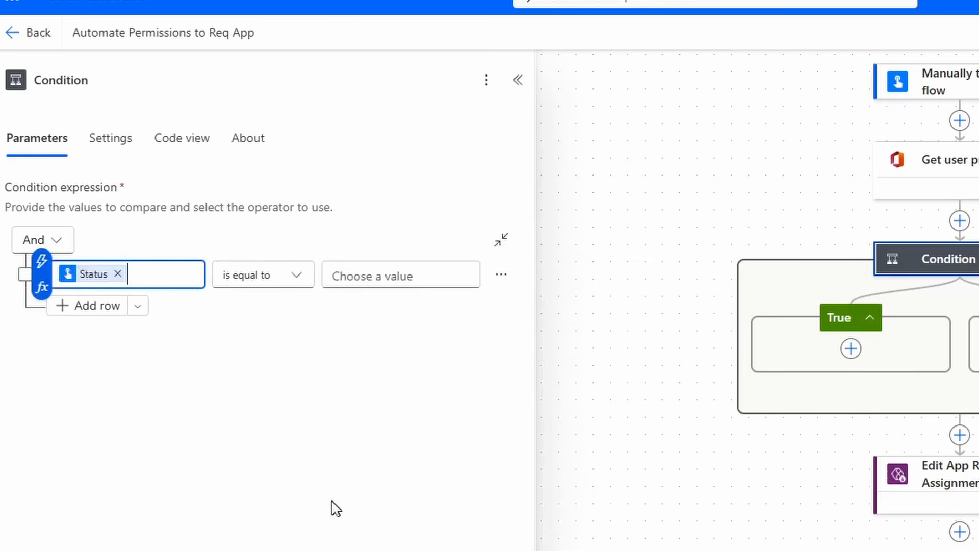
{"action": "left_click", "coordinate": [393, 281]}
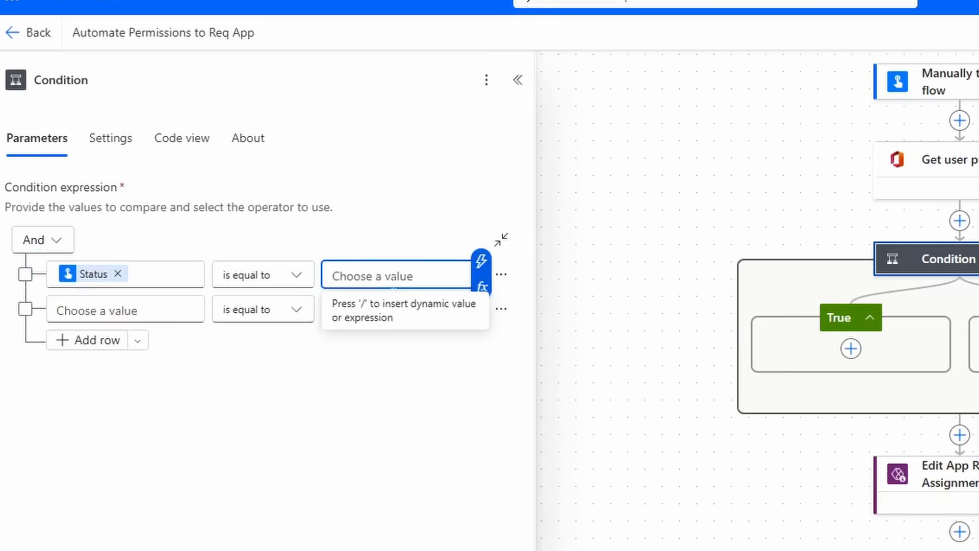
{"action": "type", "text": "Access"}
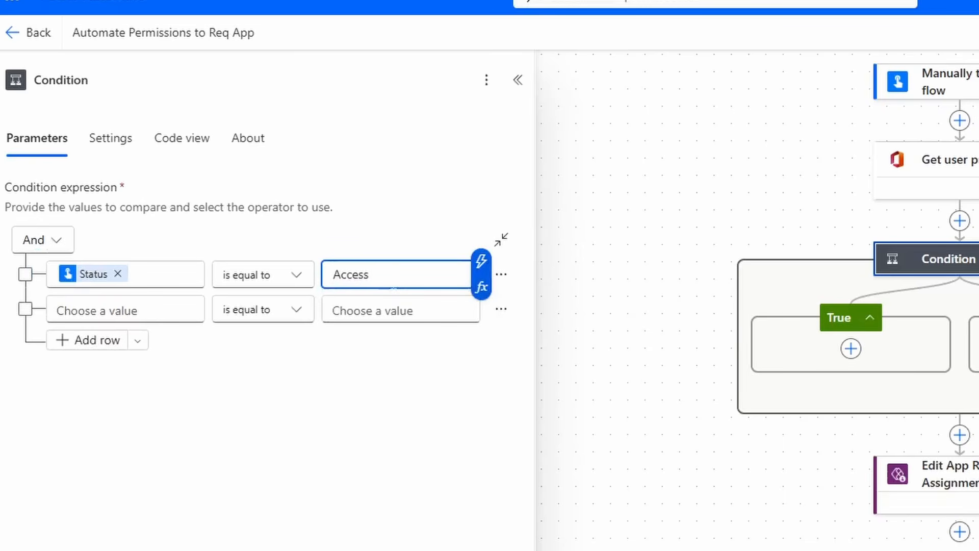
- Move Edit App Role Assignment into the condition's True branch and open its parameters
{"action": "left_click_drag", "start_coordinate": [910, 472], "coordinate": [858, 353]}
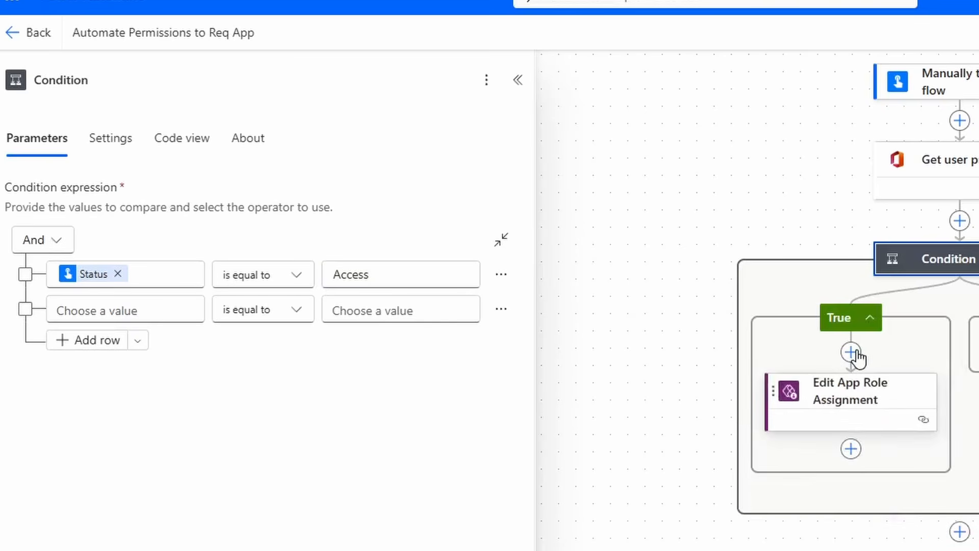
{"action": "left_click", "coordinate": [856, 398]}
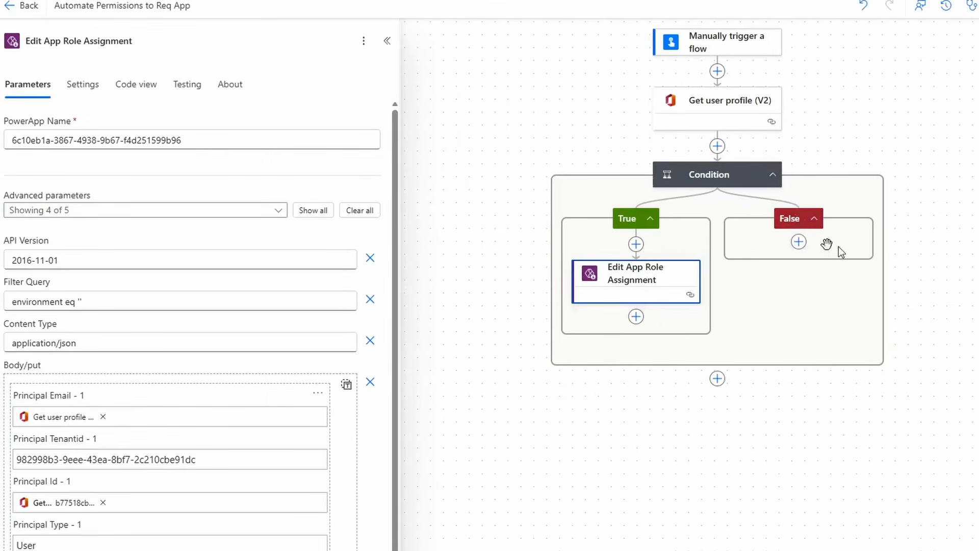
- Add an Edit App Role Assignment action from Power Apps for Makers to the condition's False branch
{"action": "left_click", "coordinate": [799, 242]}
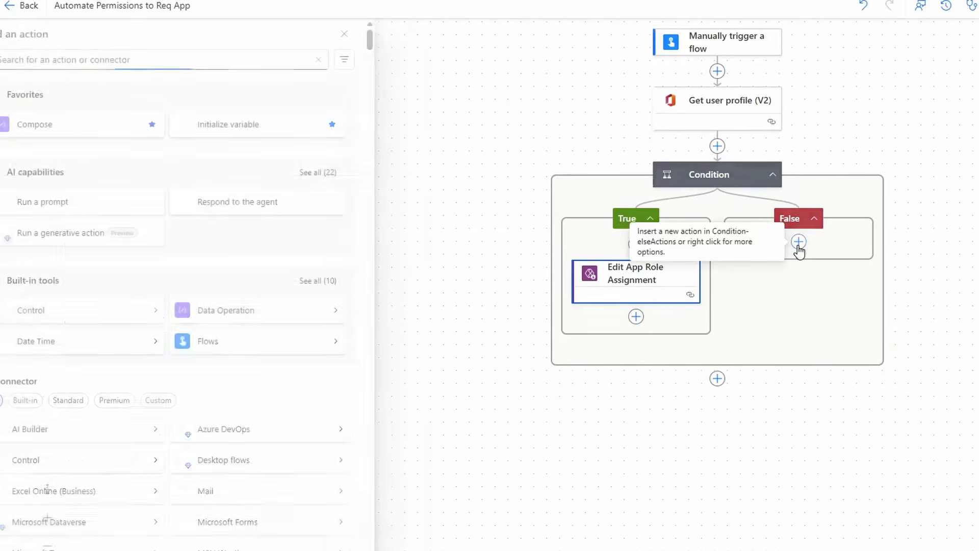
{"action": "type", "text": "edit app role assignment"}
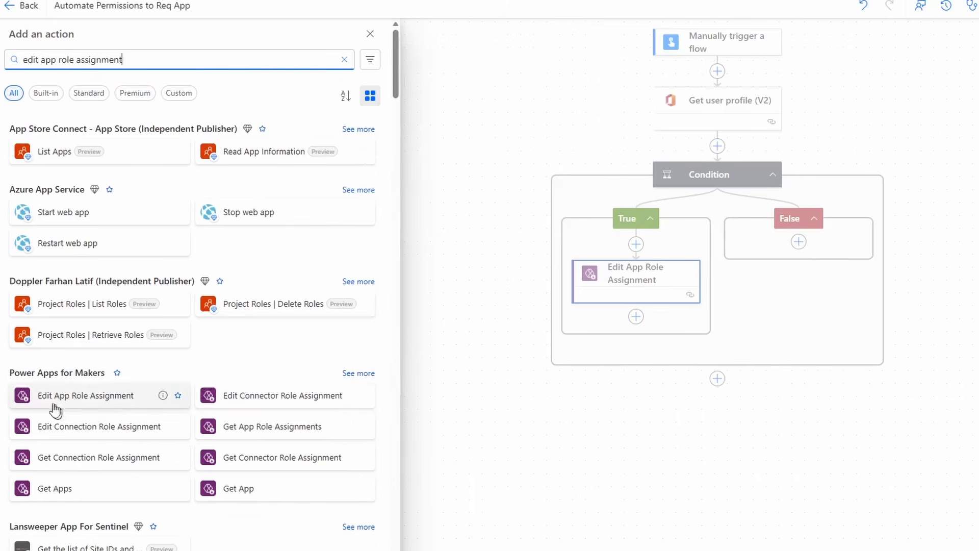
{"action": "left_click", "coordinate": [88, 400]}
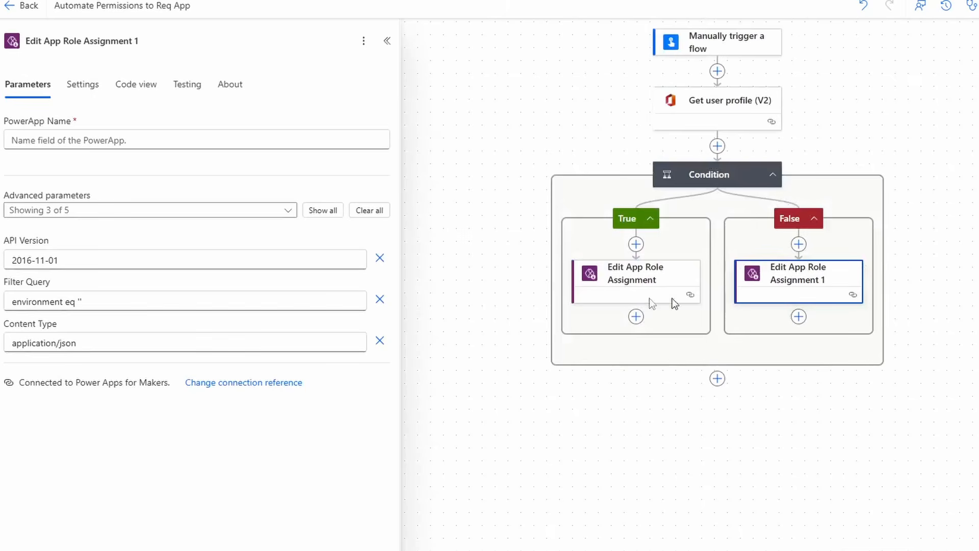
- Set the False branch action's PowerApp Name to the True branch action's value, 6c10eb1a-3867-4938-9b67-f4d251599b96
{"action": "left_click", "coordinate": [627, 288]}
{"action": "left_click", "coordinate": [824, 273]}
{"action": "left_click", "coordinate": [151, 137]}
{"action": "type", "text": "6c10eb1a-3867-4938-9b67-f4d251599b96"}
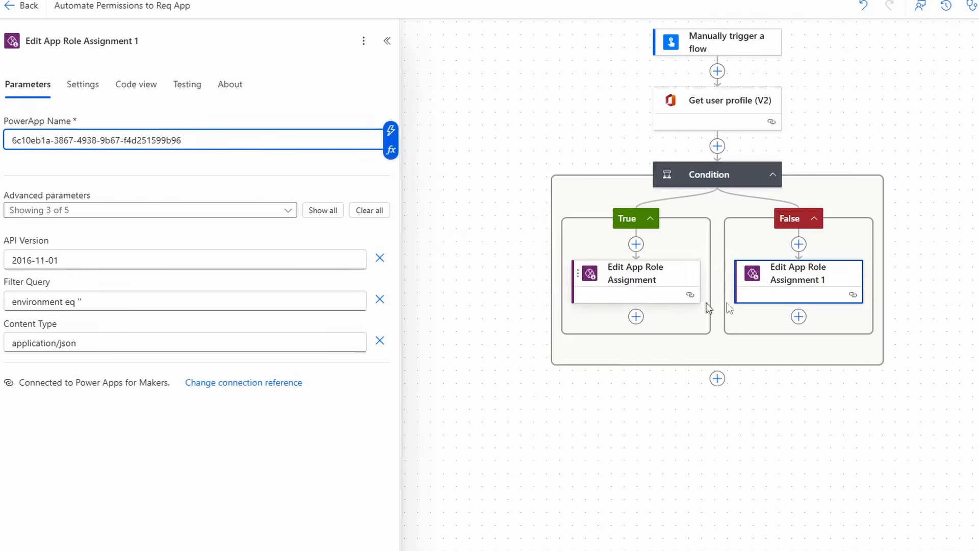
- Show the body/delete advanced parameter on Edit App Role Assignment 1
{"action": "left_click", "coordinate": [25, 210]}
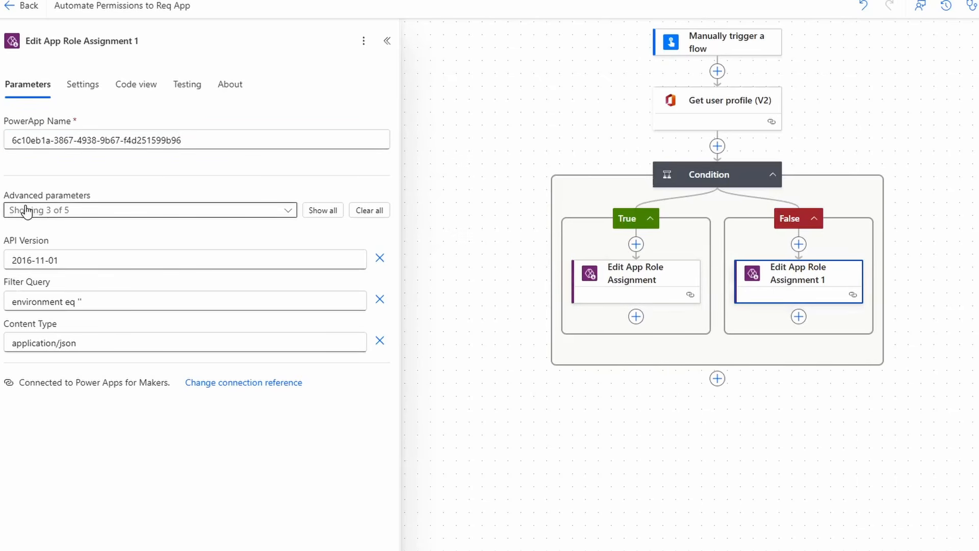
{"action": "left_click", "coordinate": [63, 211]}
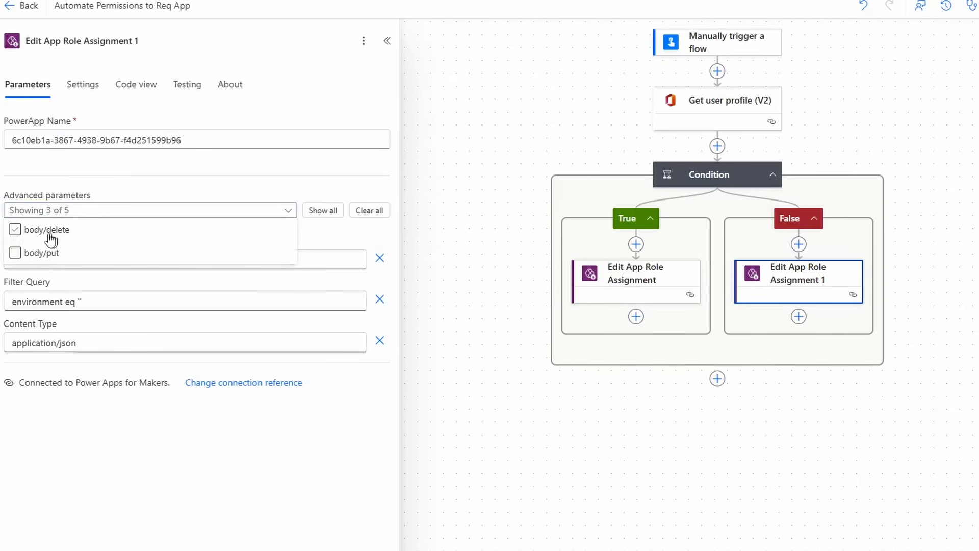
{"action": "left_click", "coordinate": [35, 231]}
{"action": "left_click", "coordinate": [35, 231]}
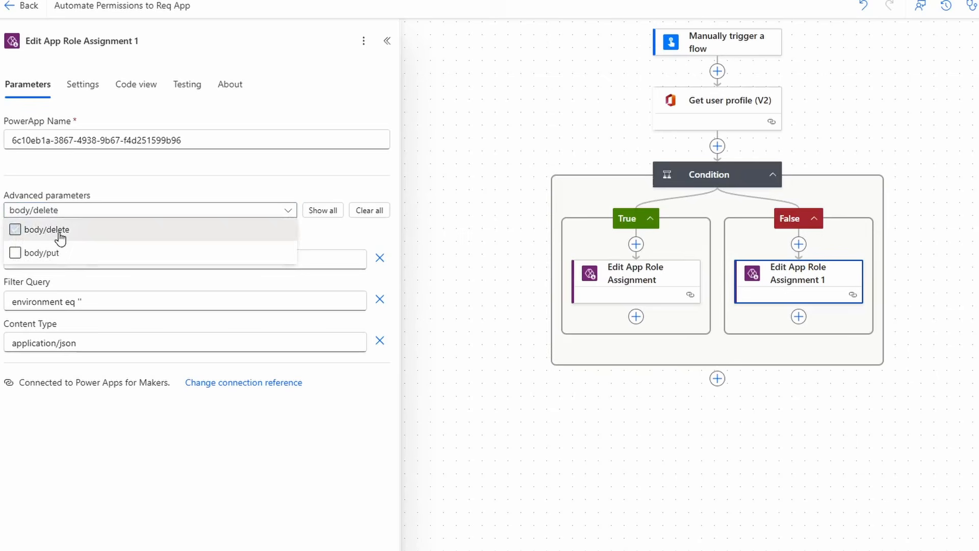
{"action": "left_click", "coordinate": [155, 488]}
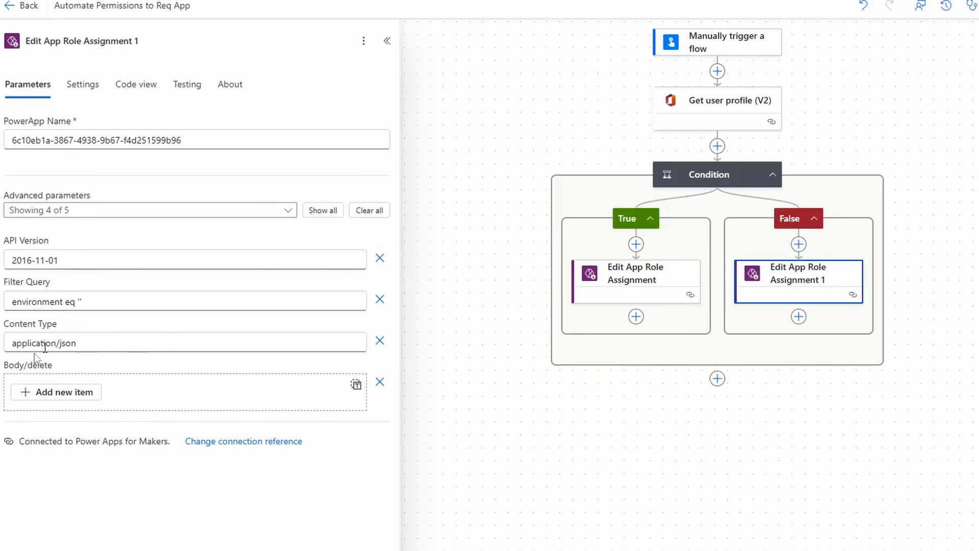
- Add a Body/delete item and set its Id to the dynamic value Id from Get user profile (V2)
{"action": "left_click", "coordinate": [81, 396]}
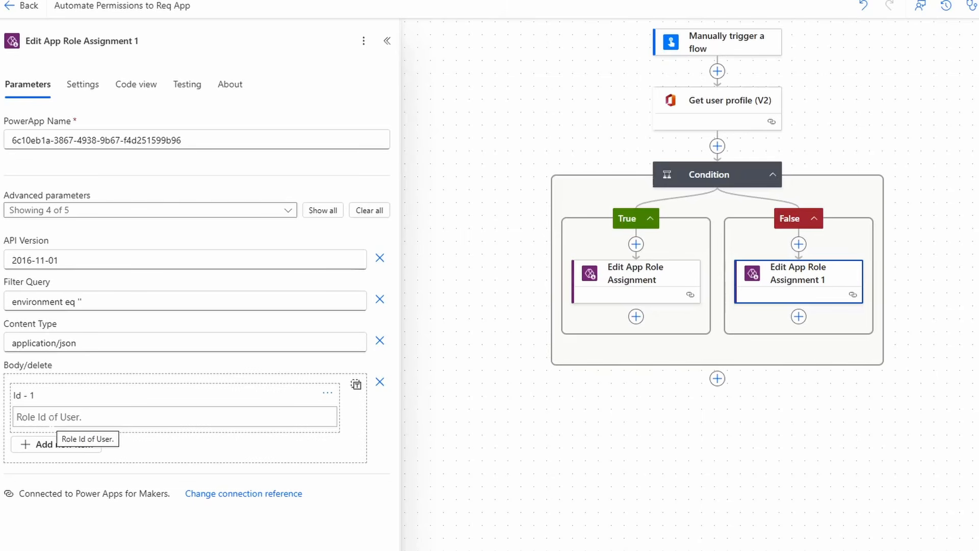
{"action": "left_click", "coordinate": [173, 417]}
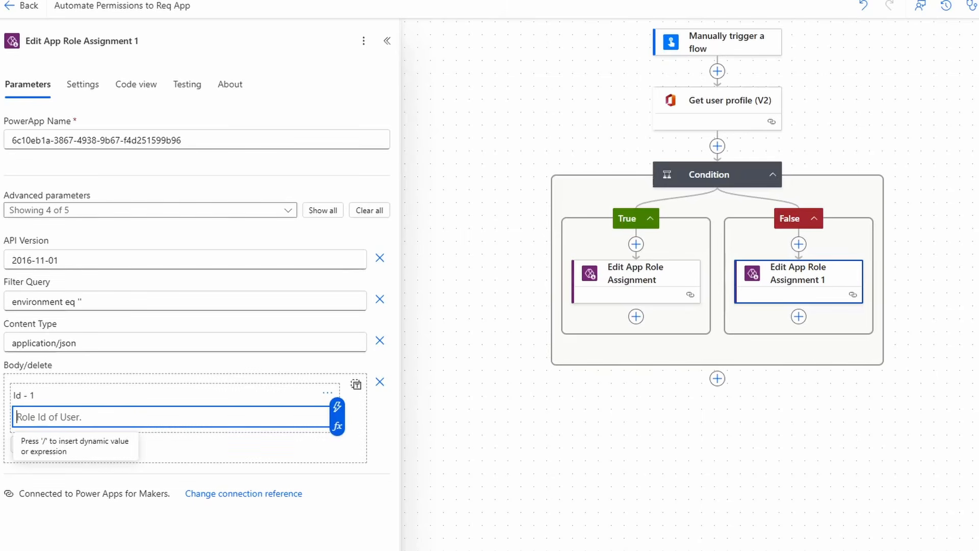
{"action": "left_click", "coordinate": [340, 410]}
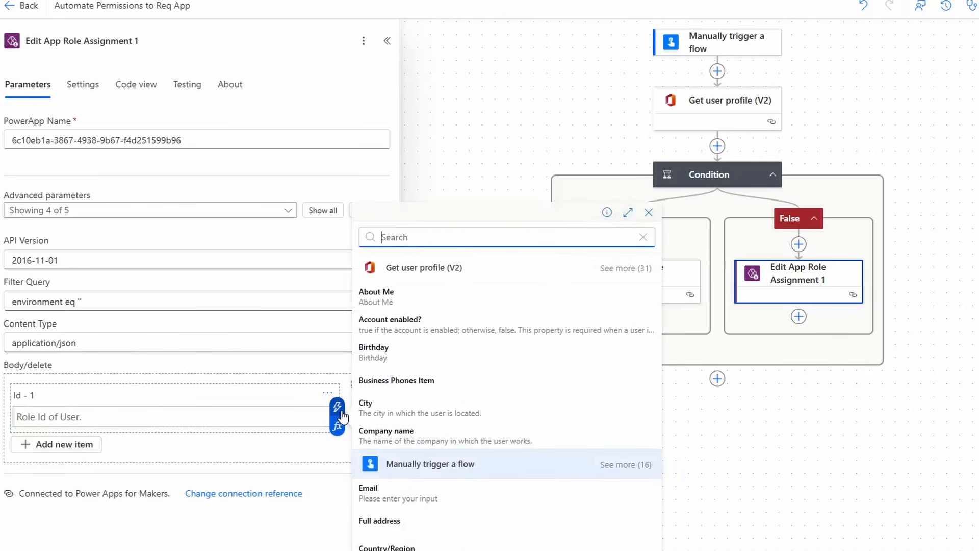
{"action": "type", "text": "id"}
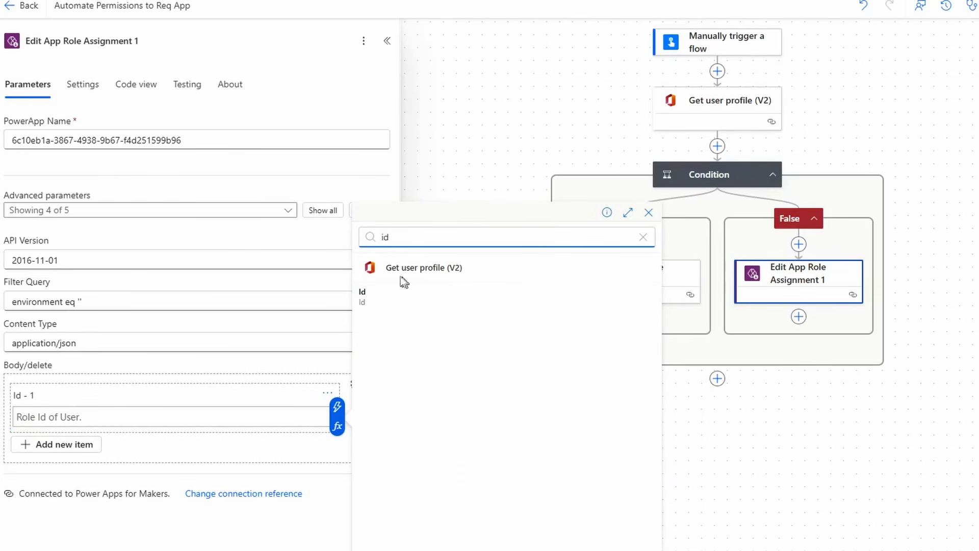
{"action": "left_click", "coordinate": [428, 304]}
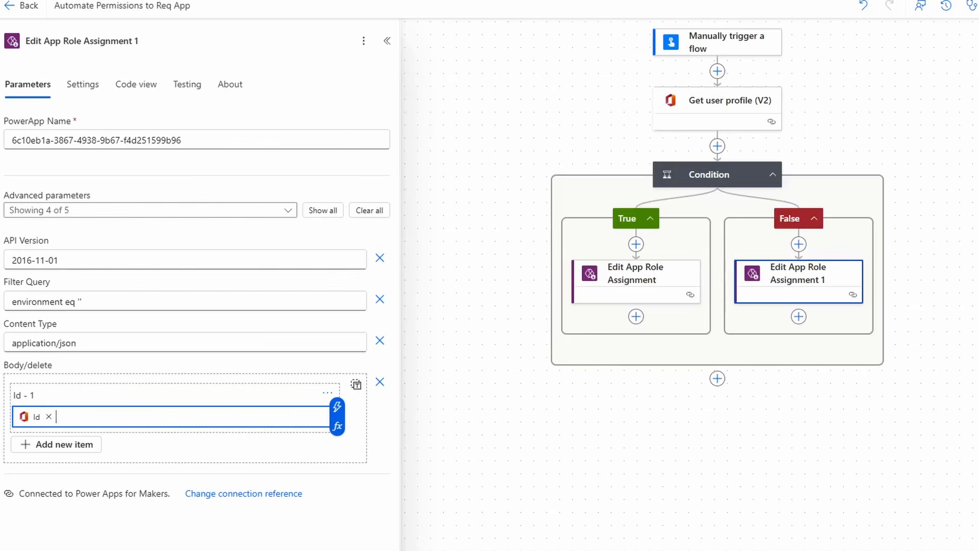
- Save the flow and run a manual test with the user's email and Status "Delete"
{"action": "key", "text": "ctrl+s"}
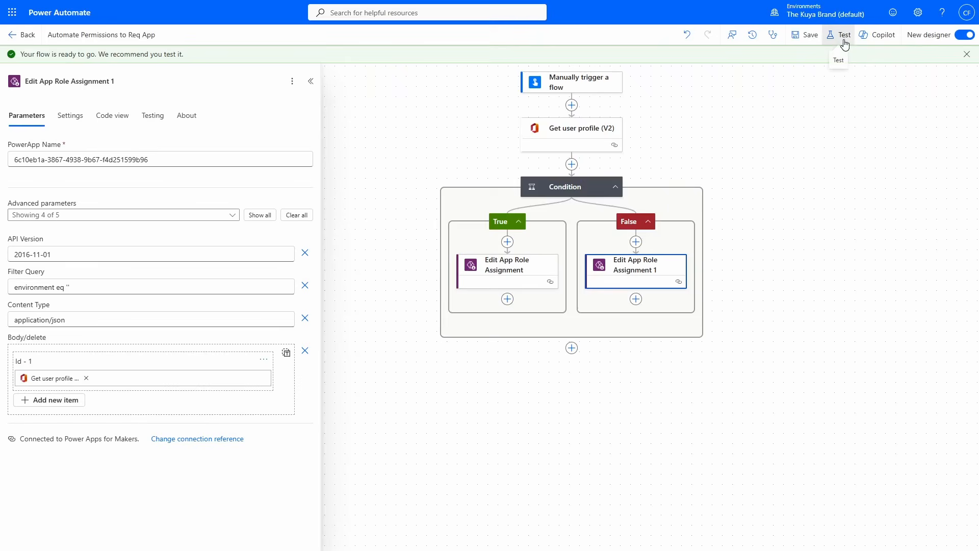
{"action": "left_click", "coordinate": [842, 37]}
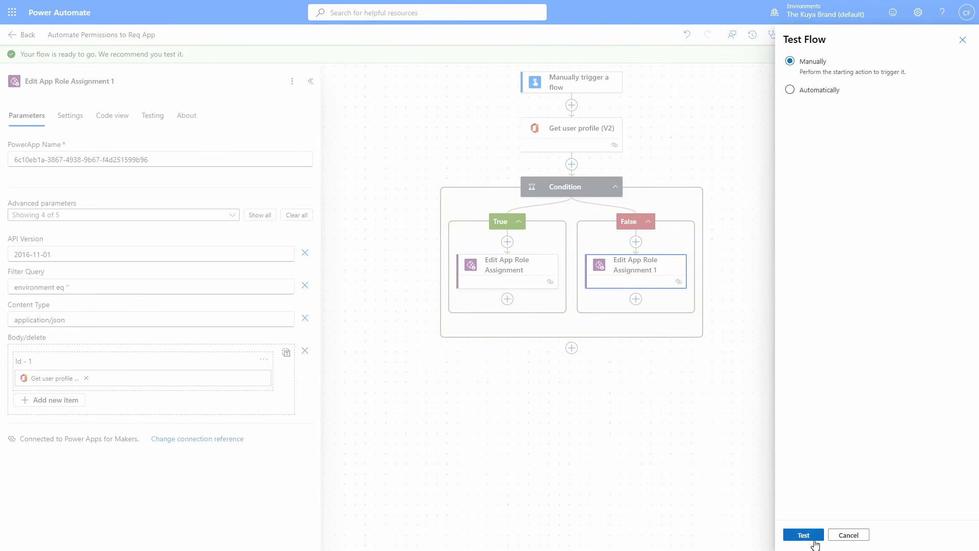
{"action": "left_click", "coordinate": [814, 540]}
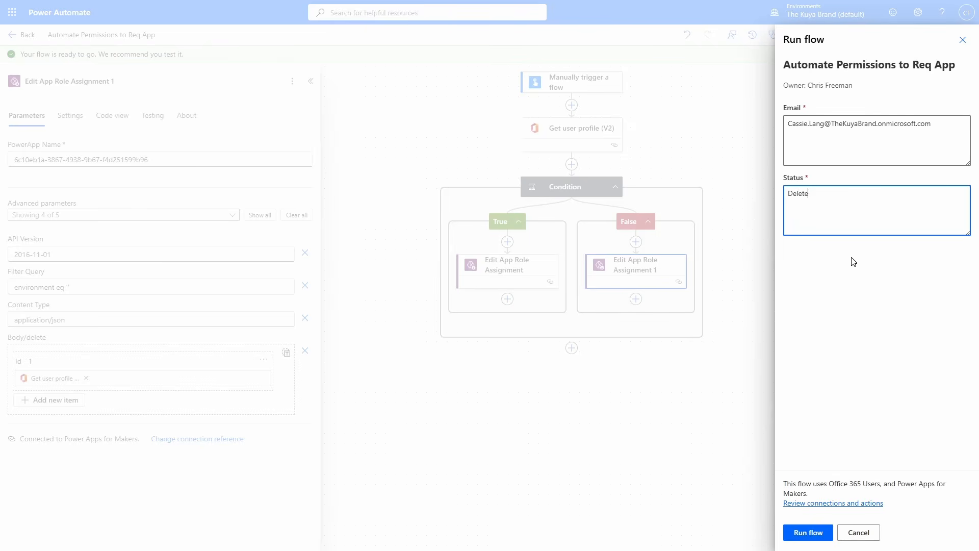
{"action": "left_click", "coordinate": [812, 531]}
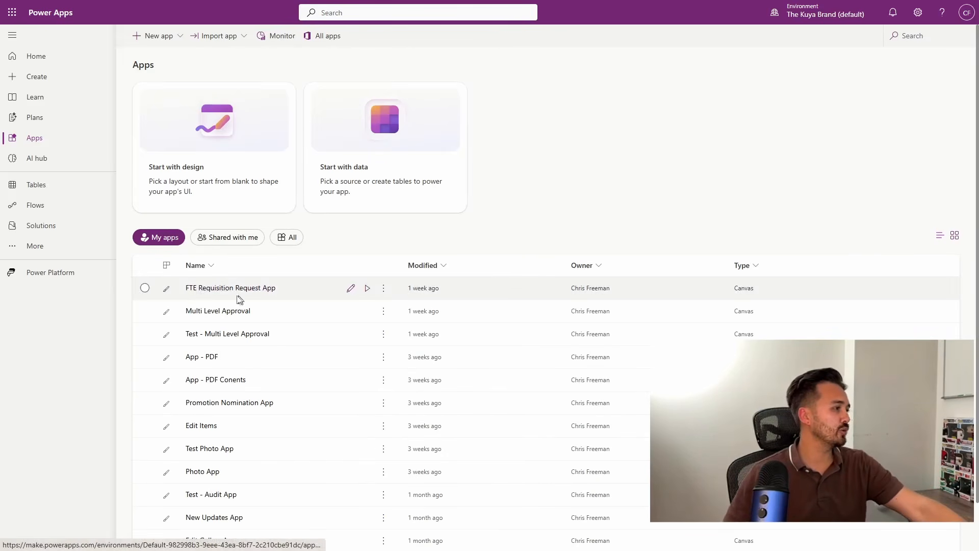
- In Power Apps, open Manage access for the FTE Requisition Request App and switch to classic sharing to check who has access
{"action": "left_click", "coordinate": [383, 288]}
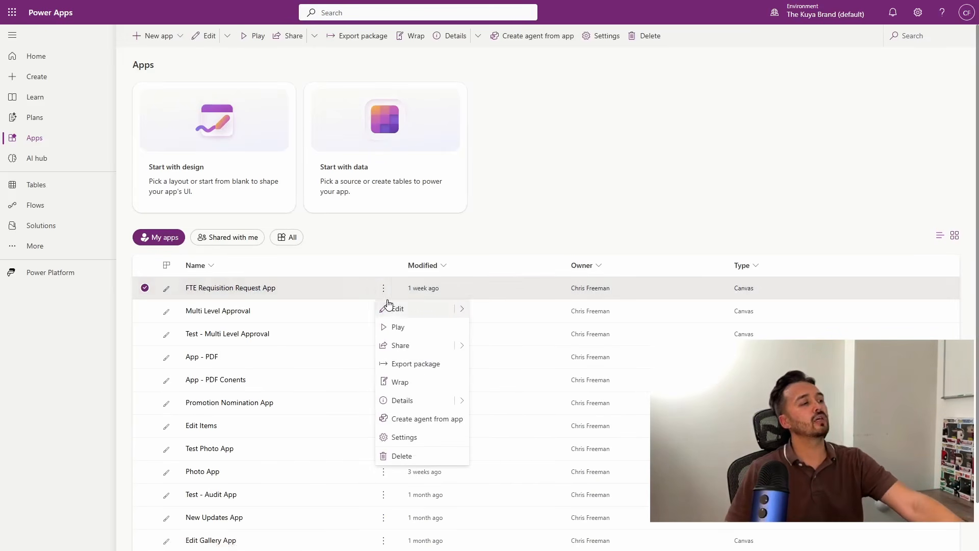
{"action": "left_click", "coordinate": [393, 349]}
{"action": "left_click", "coordinate": [436, 319]}
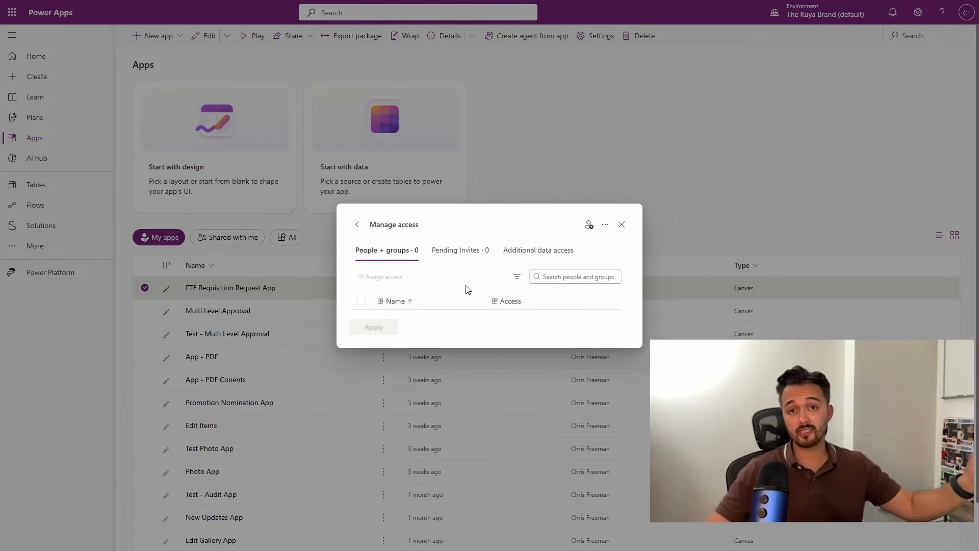
{"action": "left_click", "coordinate": [606, 225]}
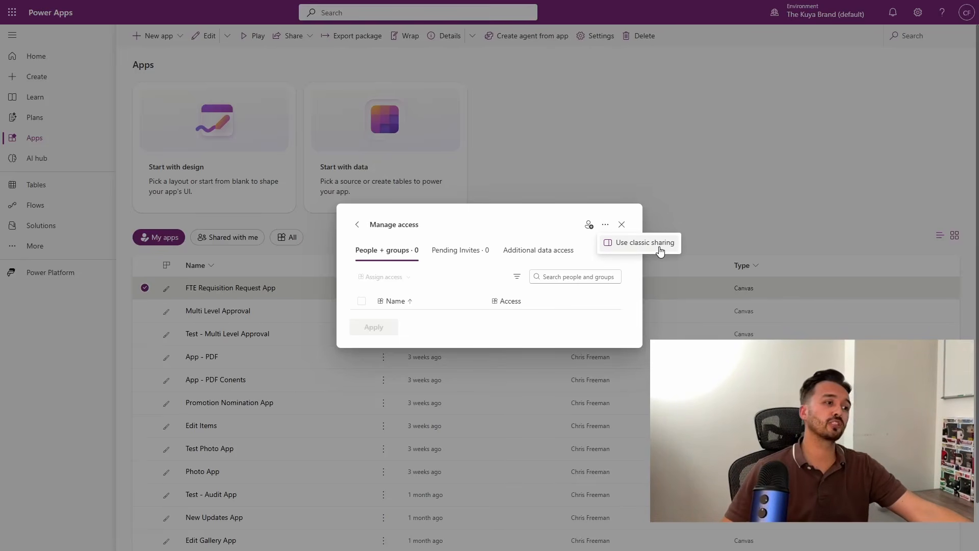
{"action": "left_click", "coordinate": [660, 250]}
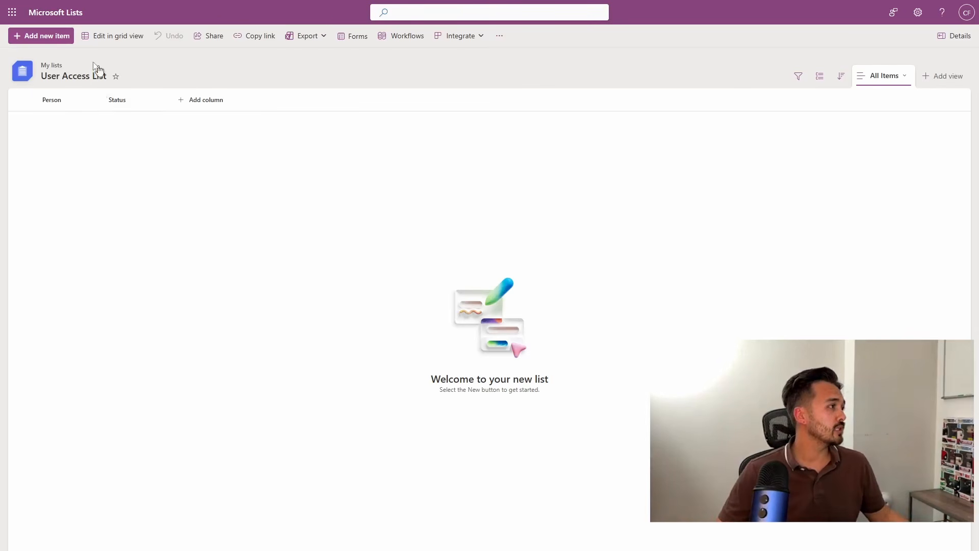
- In Microsoft Lists, open the Person column's edit settings in User Access List to check its type
{"action": "left_click", "coordinate": [67, 107]}
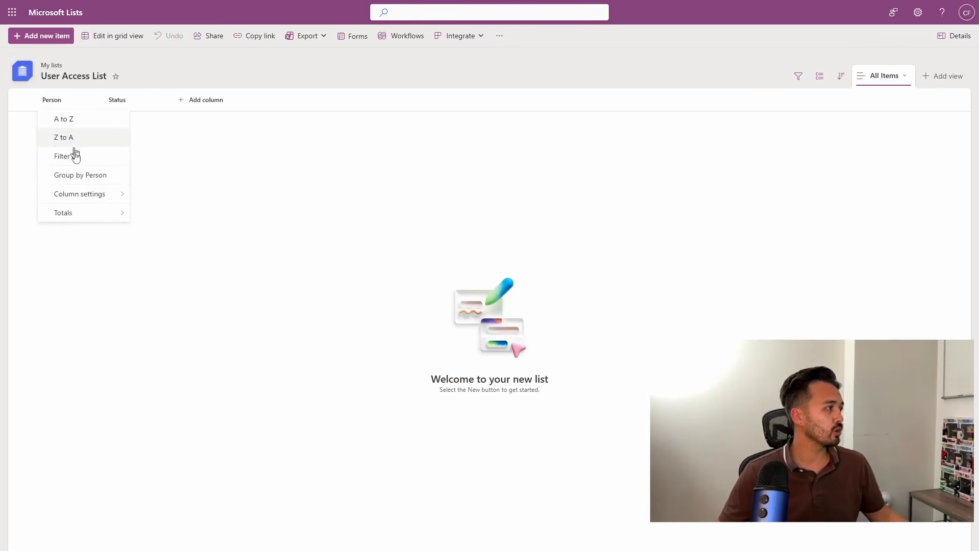
{"action": "mouse_move", "coordinate": [79, 193]}
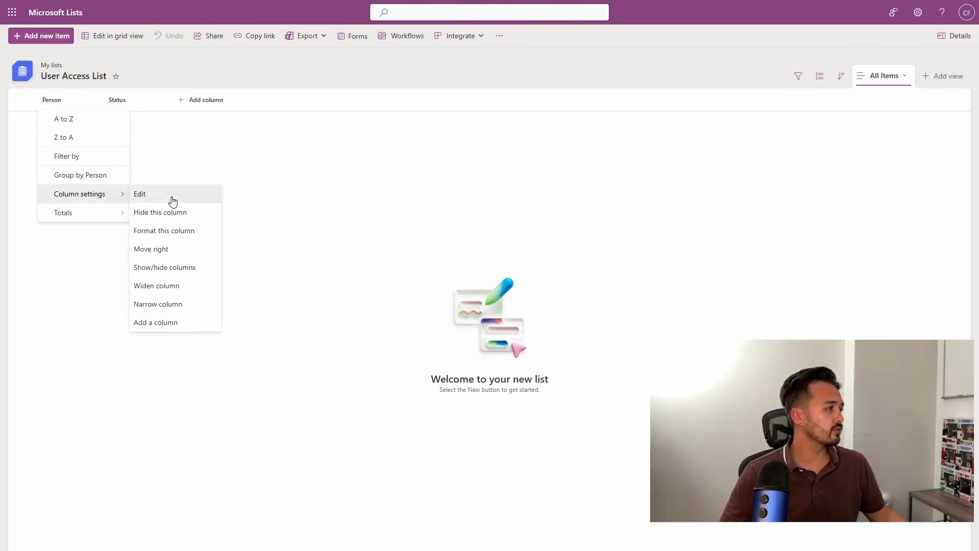
{"action": "left_click", "coordinate": [173, 200]}
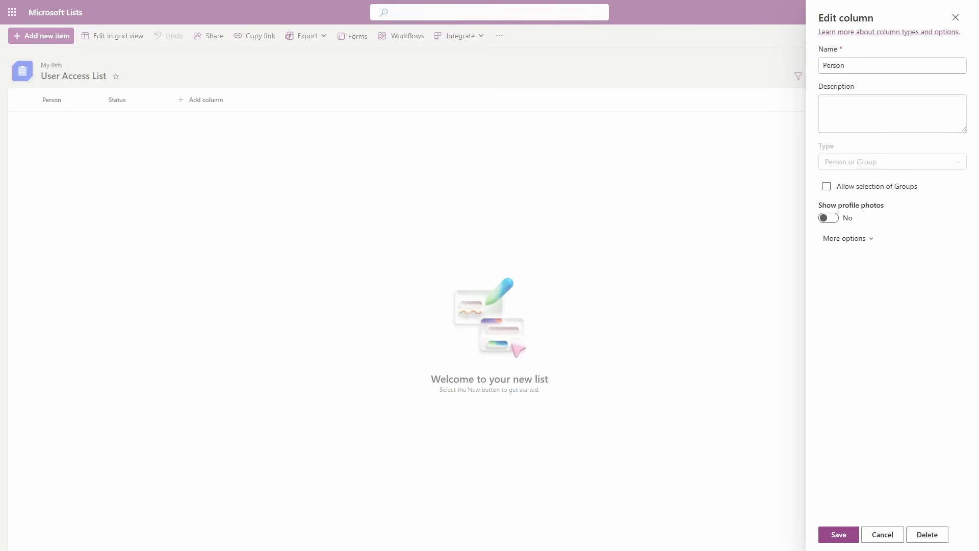
- Open the Status column's edit settings in User Access List to review its choices
{"action": "left_click", "coordinate": [131, 102]}
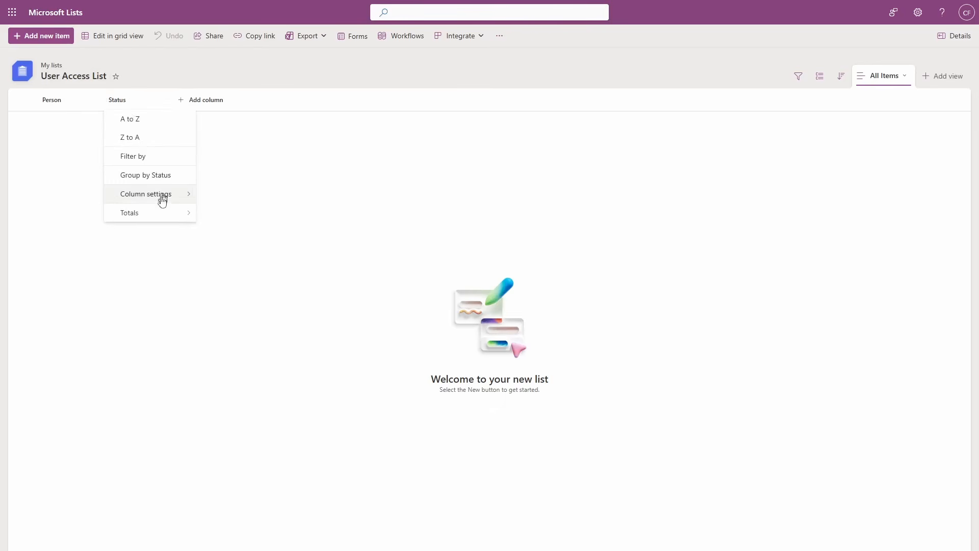
{"action": "mouse_move", "coordinate": [161, 201]}
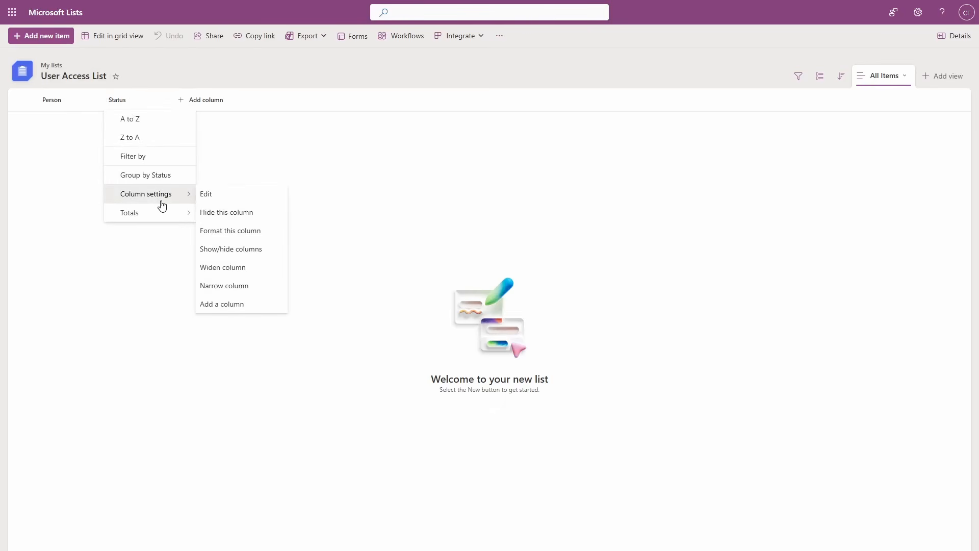
{"action": "left_click", "coordinate": [248, 199]}
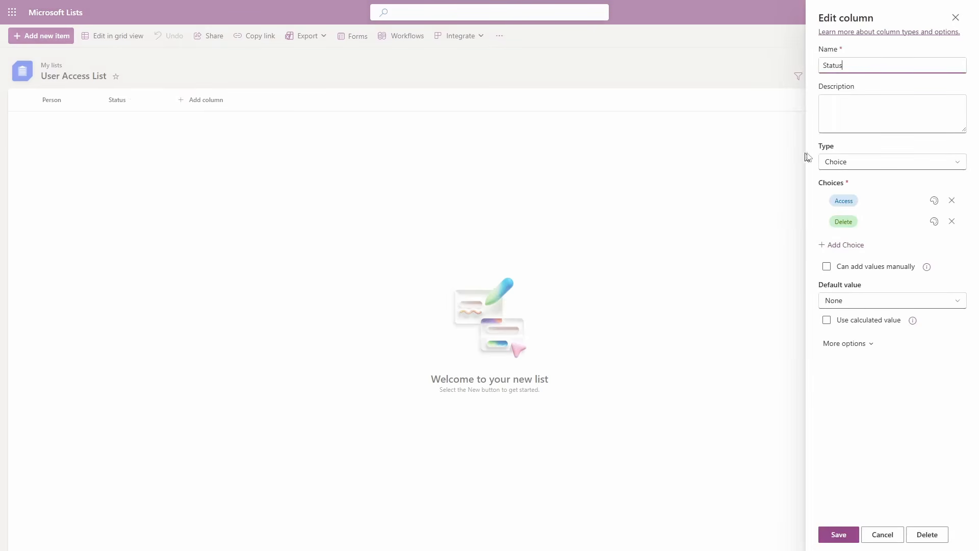
{"action": "left_click", "coordinate": [865, 200]}
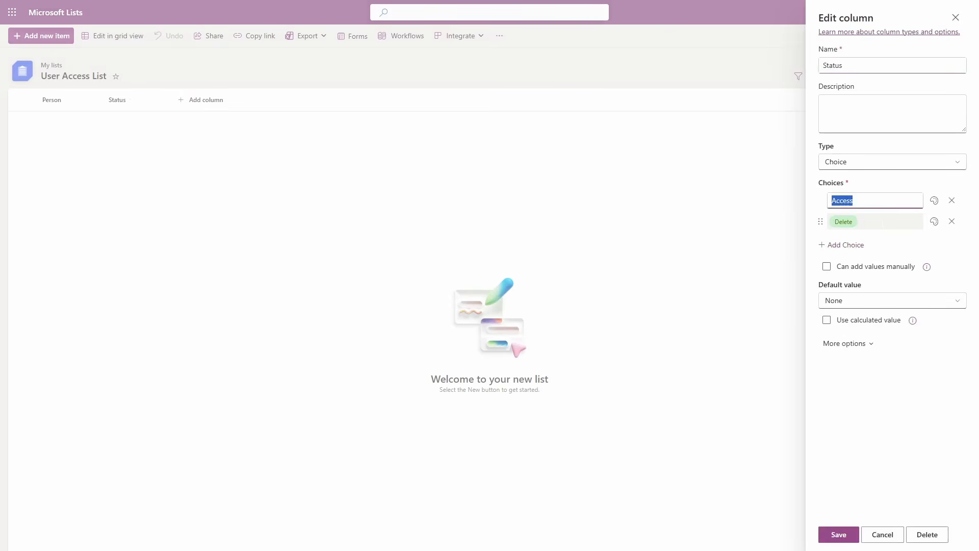
{"action": "key", "text": "Tab"}
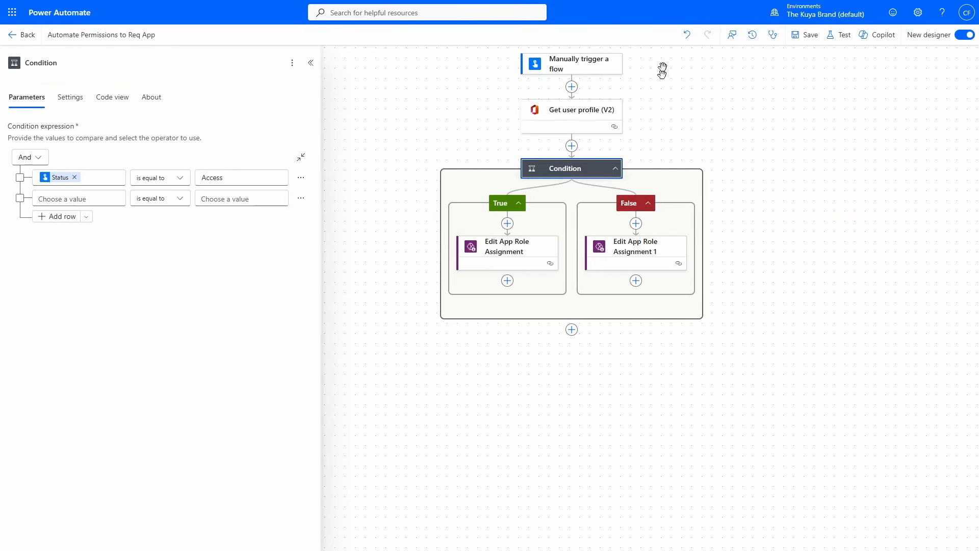
- In Power Automate, delete the manual trigger from the flow and start adding a replacement trigger
{"action": "right_click", "coordinate": [585, 70]}
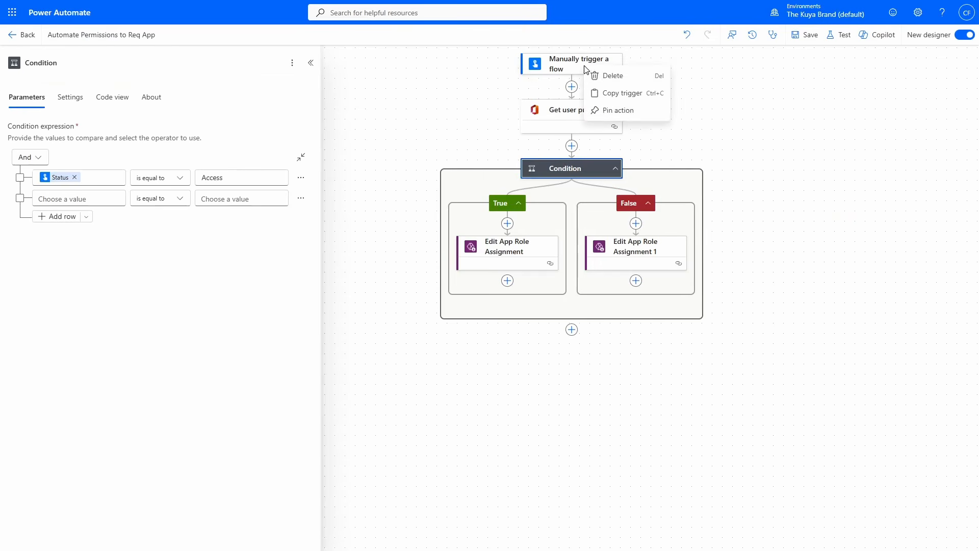
{"action": "left_click", "coordinate": [640, 76]}
{"action": "left_click", "coordinate": [604, 304]}
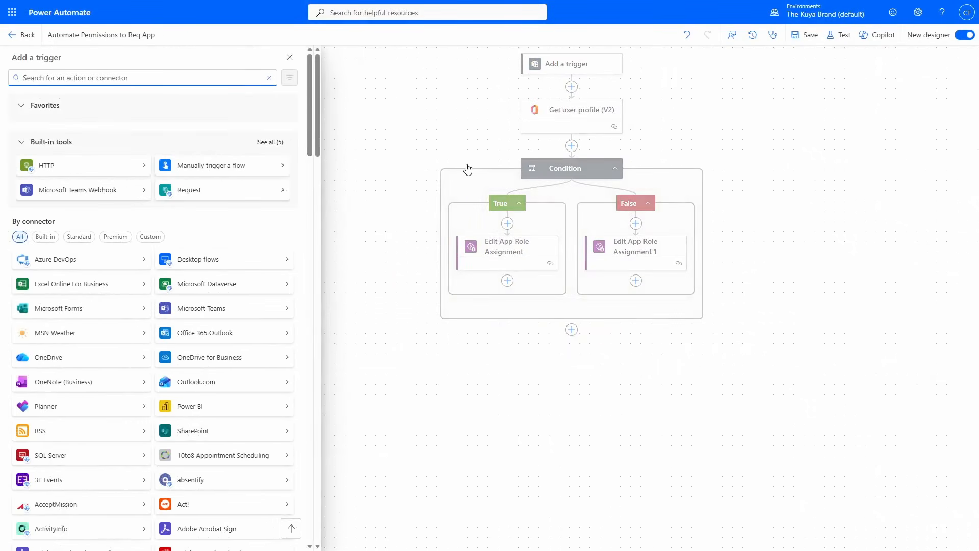
- Add the SharePoint trigger "When an item is created or modified" with the Lists site address and List Name User Access List
{"action": "type", "text": "when an item is created"}
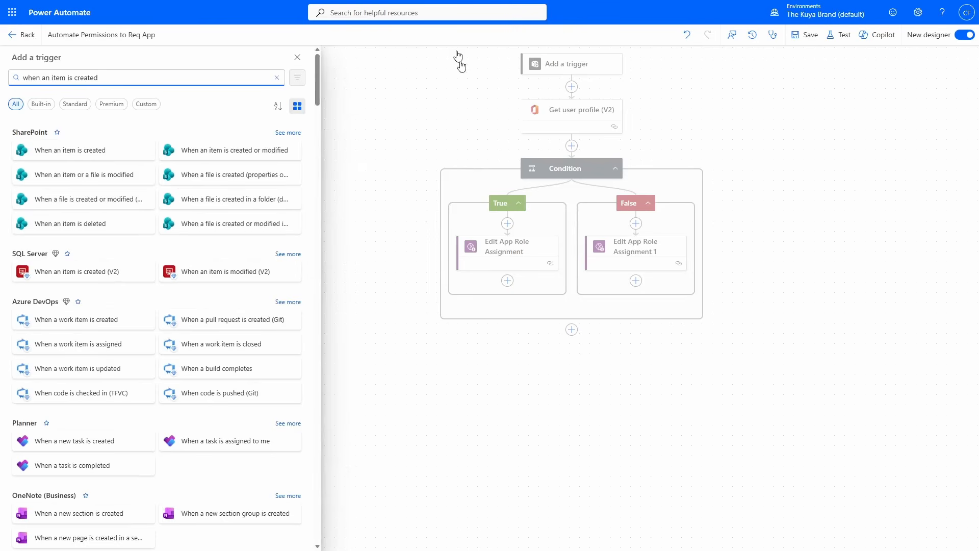
{"action": "left_click", "coordinate": [229, 155]}
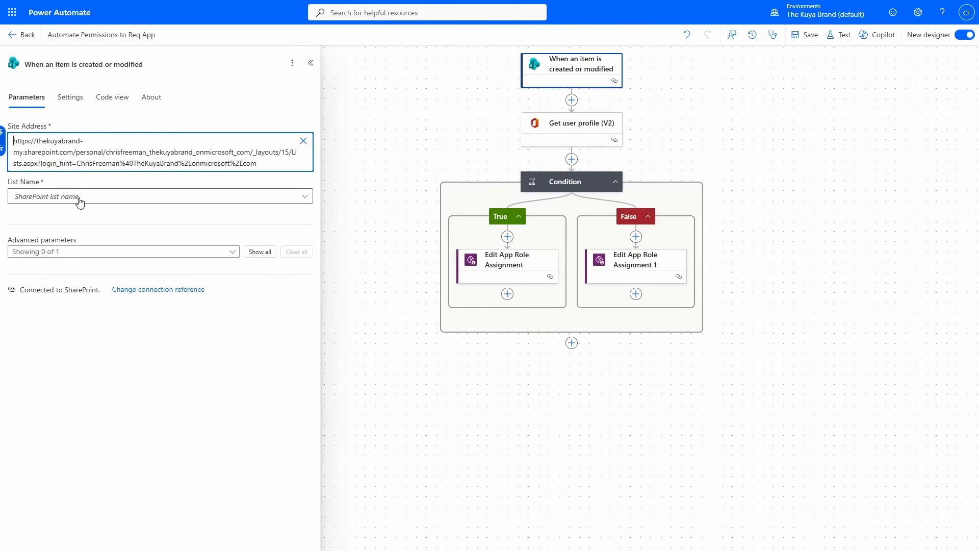
{"action": "left_click", "coordinate": [82, 202]}
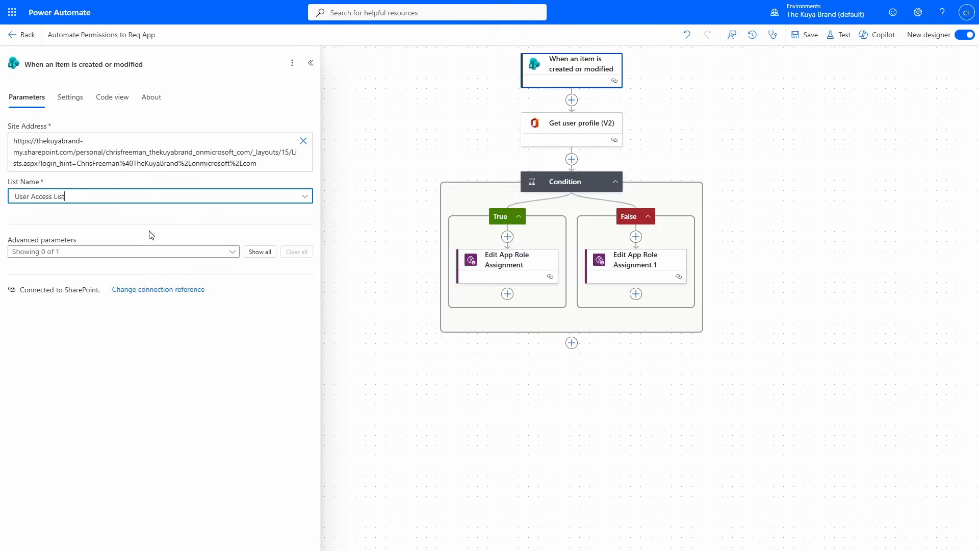
- Set the User (UPN) of the Get user profile (V2) action to the trigger's Person Email value
{"action": "left_click", "coordinate": [525, 141]}
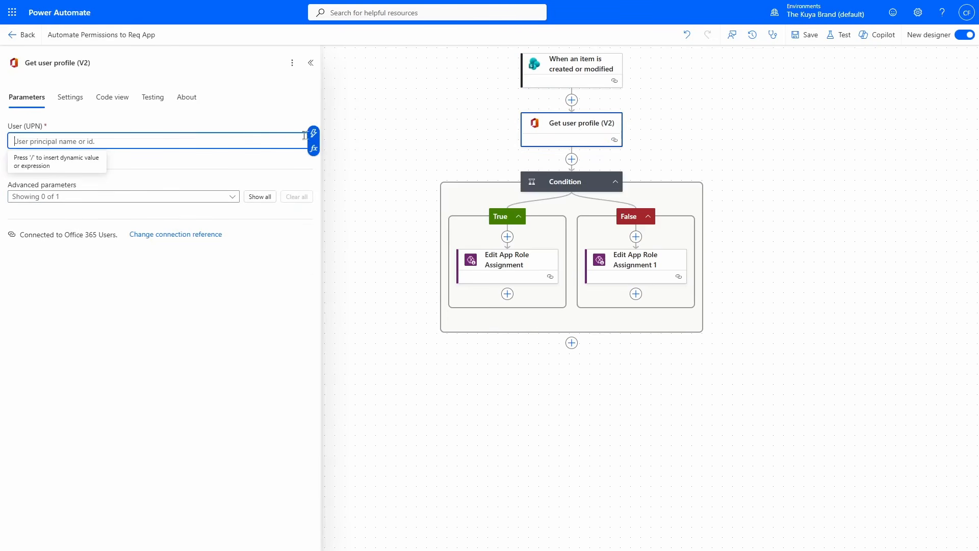
{"action": "left_click", "coordinate": [314, 137]}
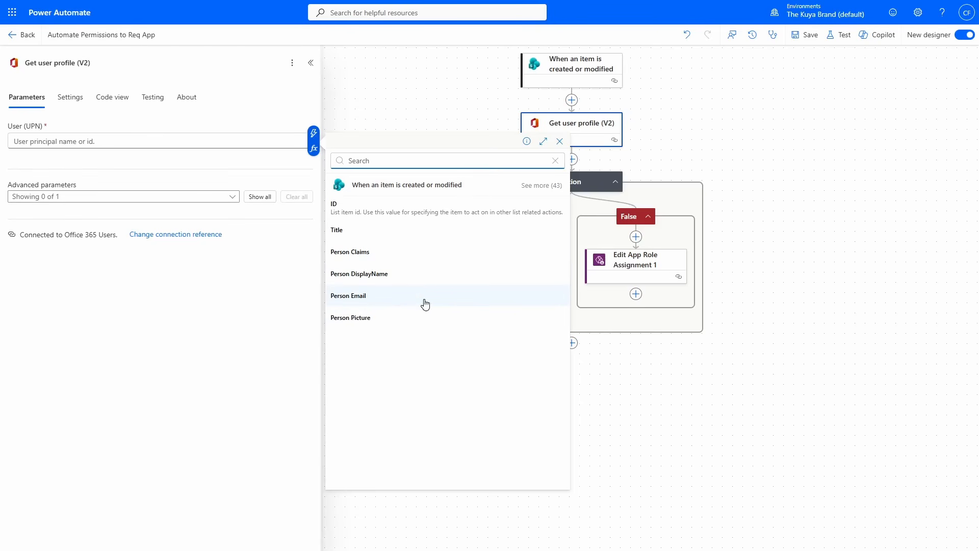
{"action": "left_click", "coordinate": [395, 295]}
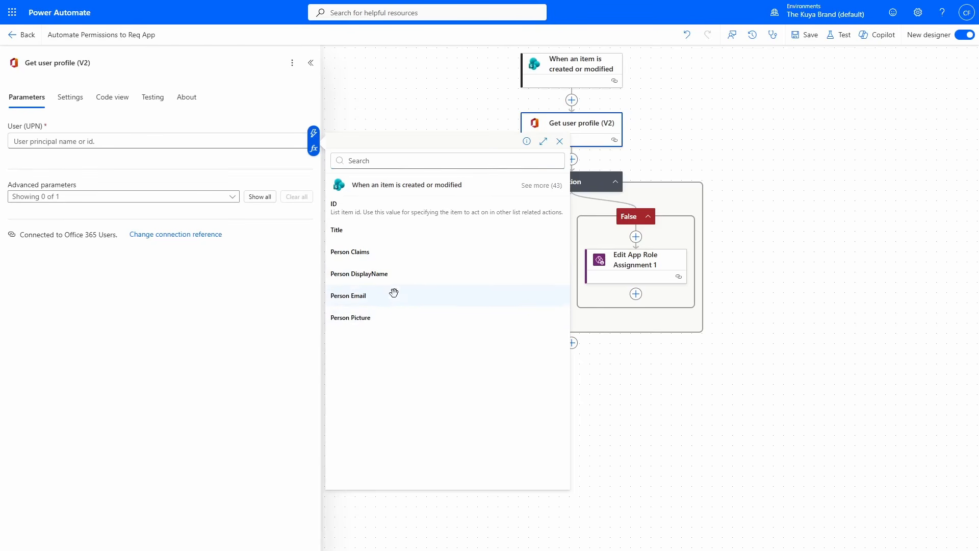
- In the Condition, replace the Status value compared with Access by the trigger's Status Value
{"action": "left_click", "coordinate": [565, 182]}
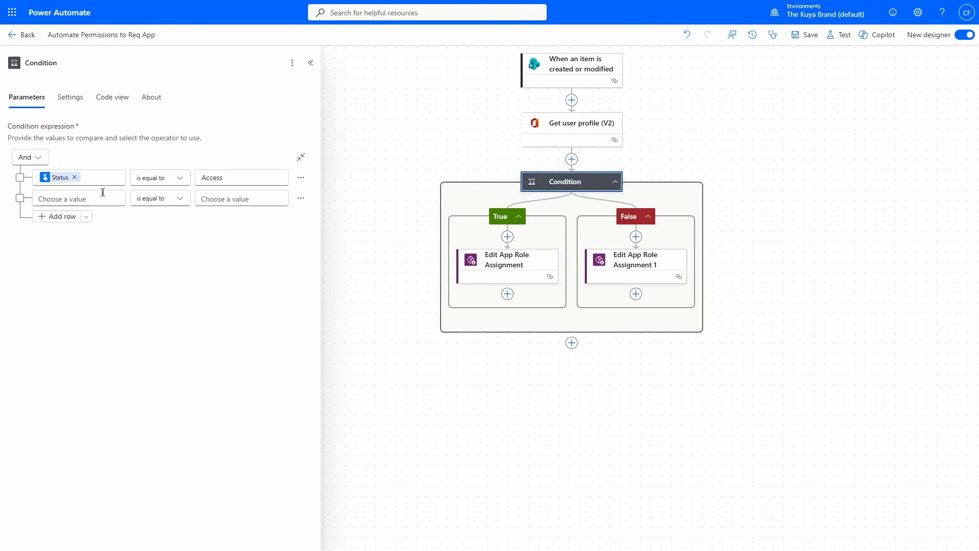
{"action": "left_click", "coordinate": [102, 177]}
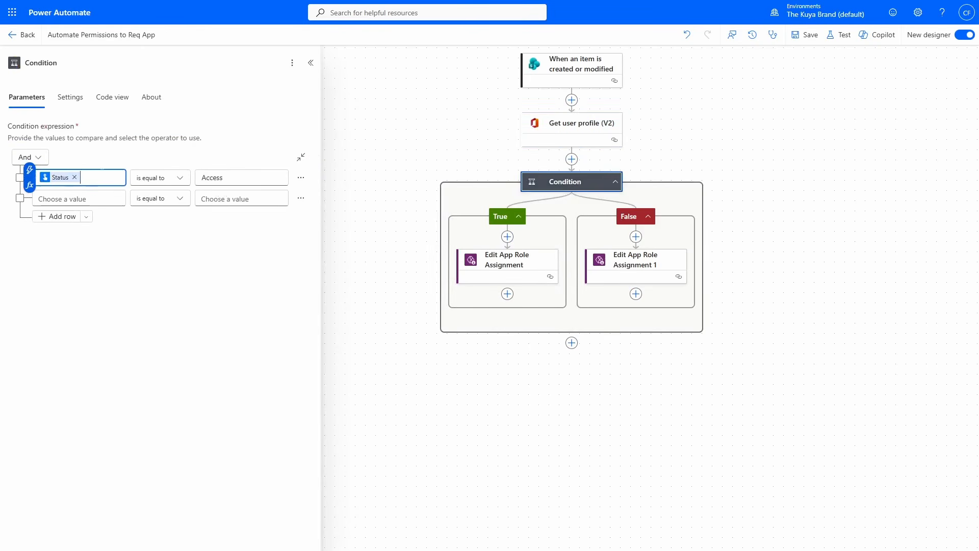
{"action": "key", "text": "BackSpace"}
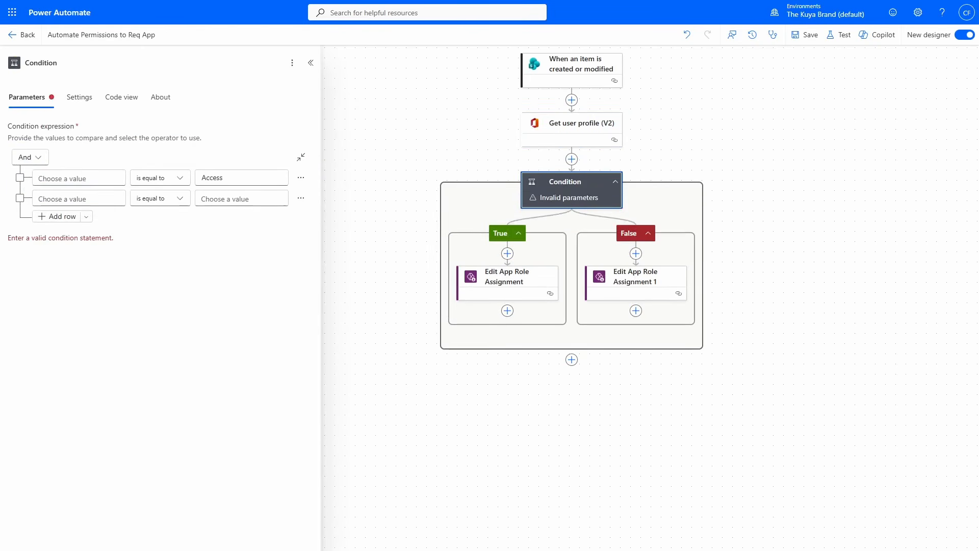
{"action": "left_click", "coordinate": [76, 178]}
{"action": "left_click", "coordinate": [29, 169]}
{"action": "type", "text": "status"}
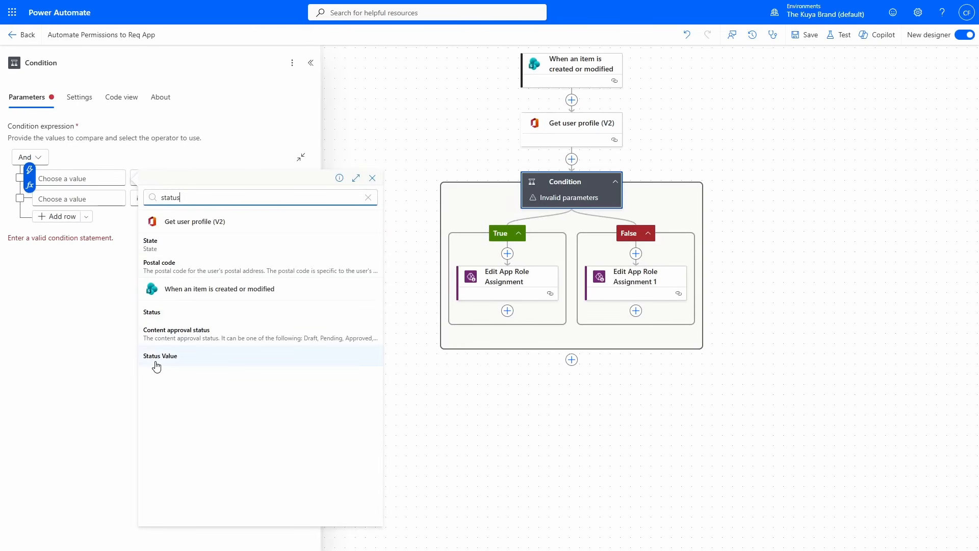
{"action": "left_click", "coordinate": [188, 357]}
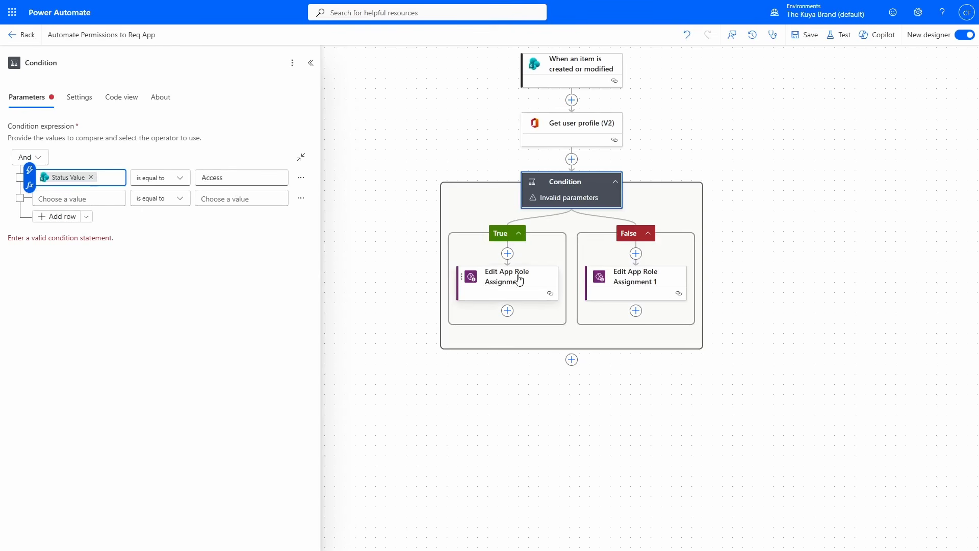
- Review both Edit App Role Assignment actions and the trigger, and add a SharePoint Delete item action at the end of the False branch
{"action": "left_click", "coordinate": [496, 297]}
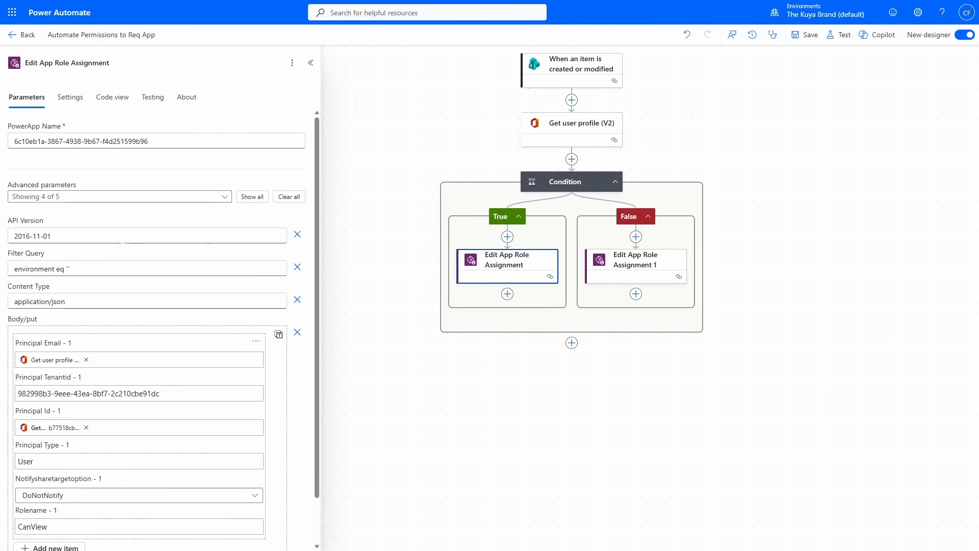
{"action": "left_click", "coordinate": [638, 270]}
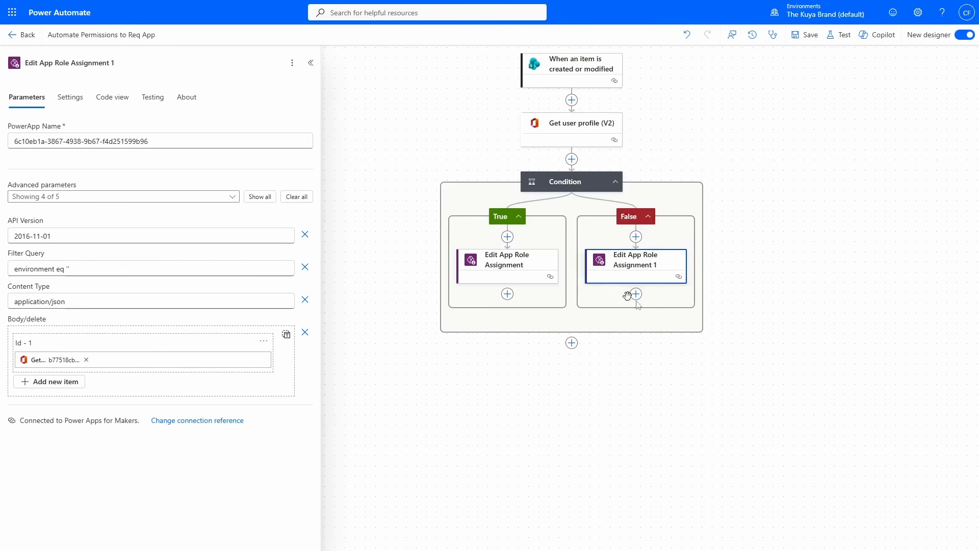
{"action": "left_click", "coordinate": [556, 72]}
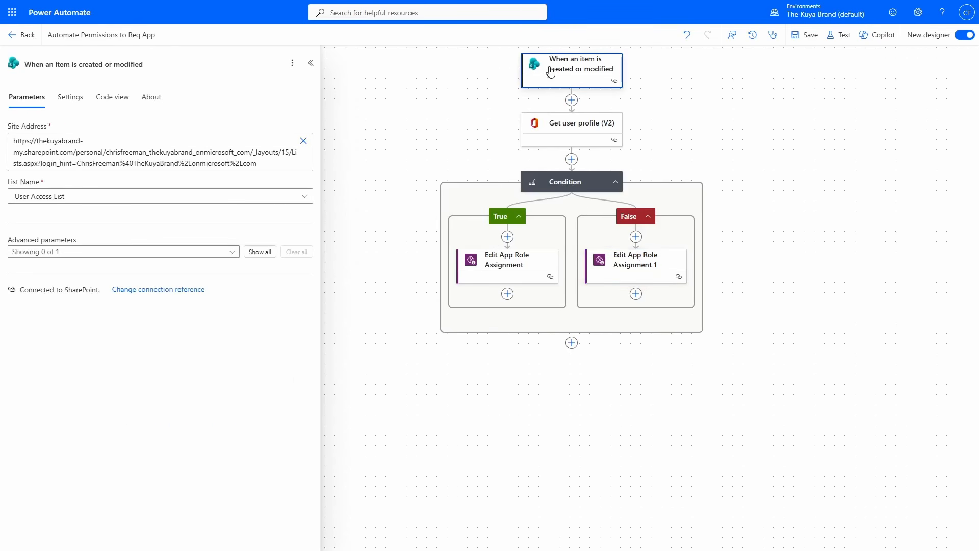
{"action": "left_click", "coordinate": [636, 294]}
{"action": "type", "text": "delete item"}
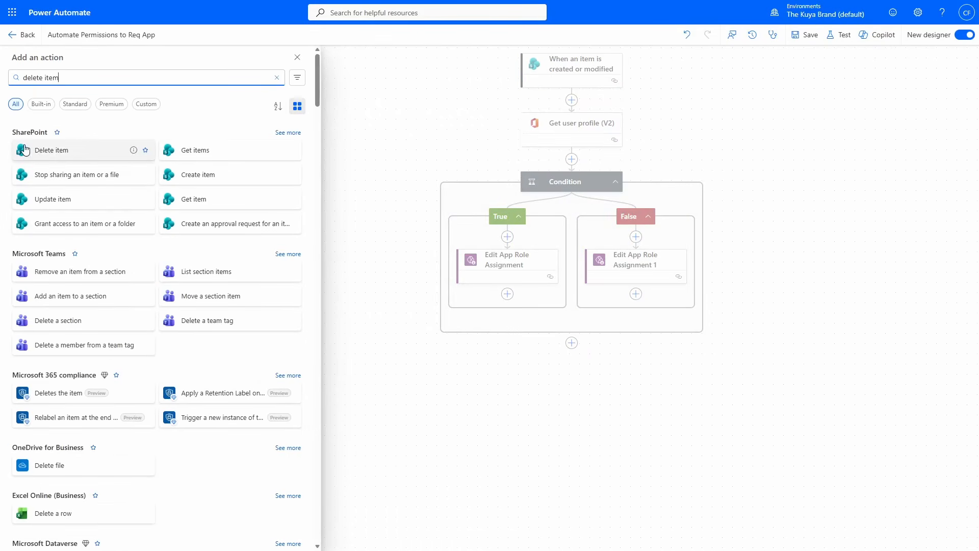
{"action": "left_click", "coordinate": [69, 155]}
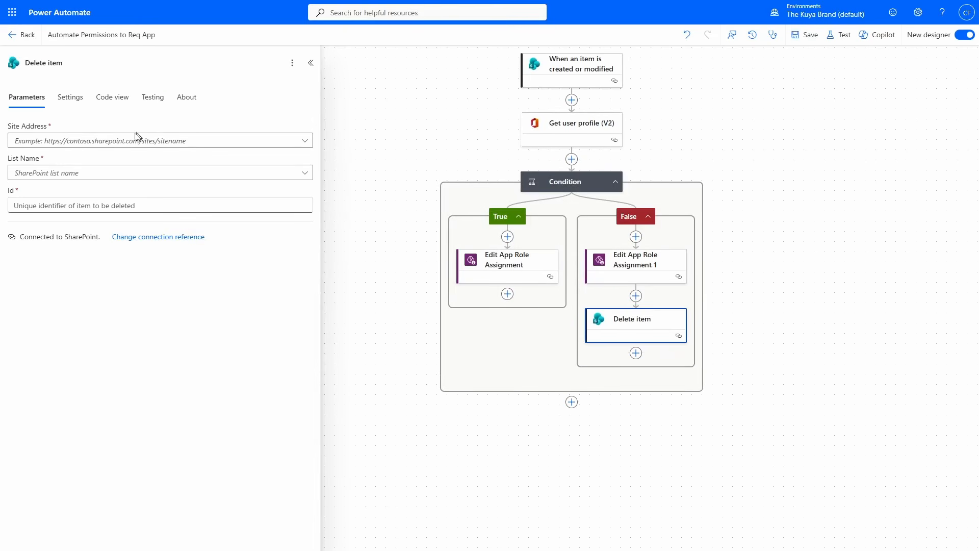
- Point the Delete item action to the Lists site address as a custom value and the list User Access List
{"action": "left_click", "coordinate": [92, 140]}
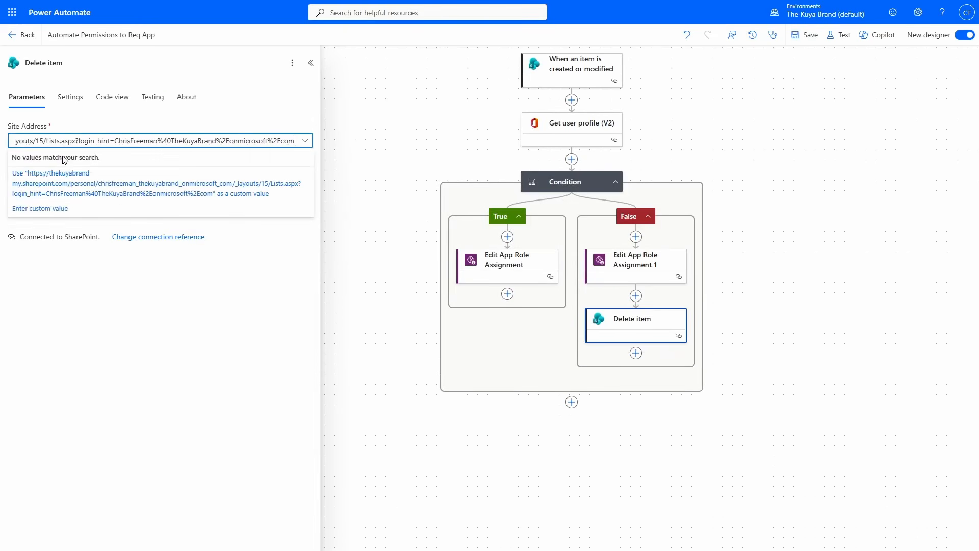
{"action": "left_click", "coordinate": [61, 183]}
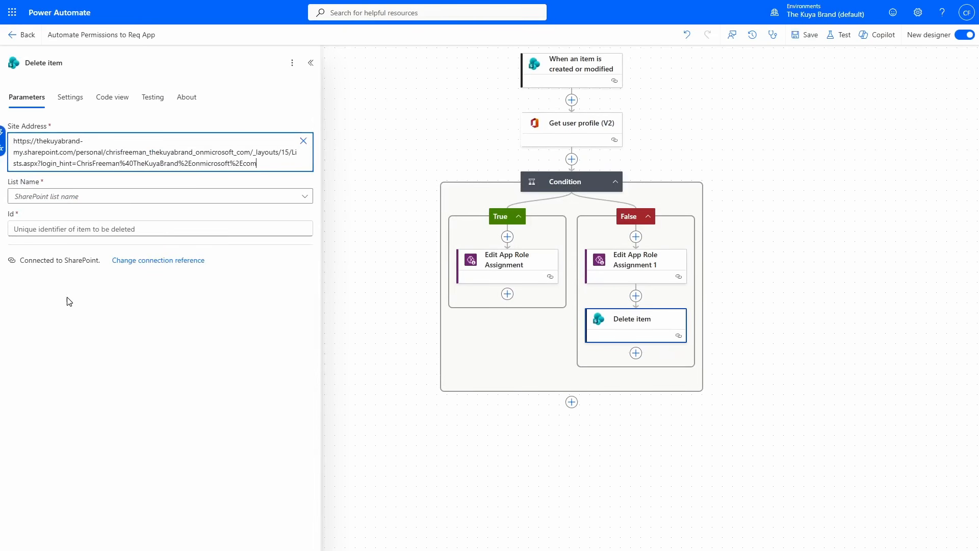
{"action": "left_click", "coordinate": [51, 197]}
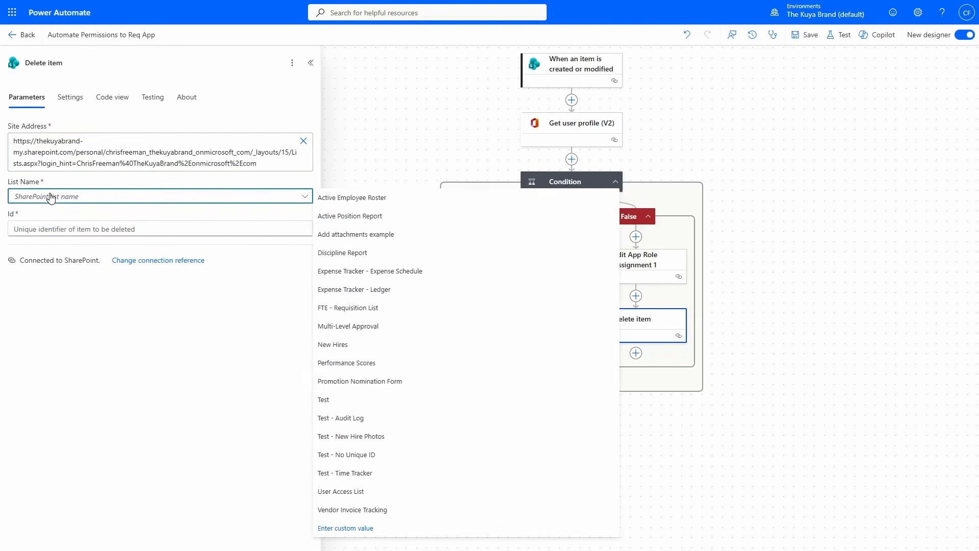
{"action": "left_click", "coordinate": [380, 495]}
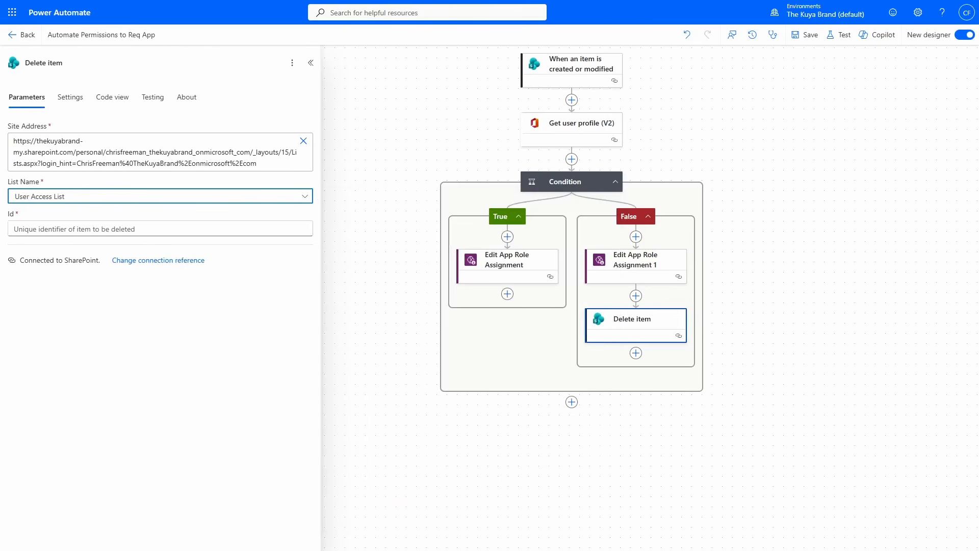
- Set the Delete item action's Id to the trigger's ID value and save the flow
{"action": "left_click", "coordinate": [311, 231]}
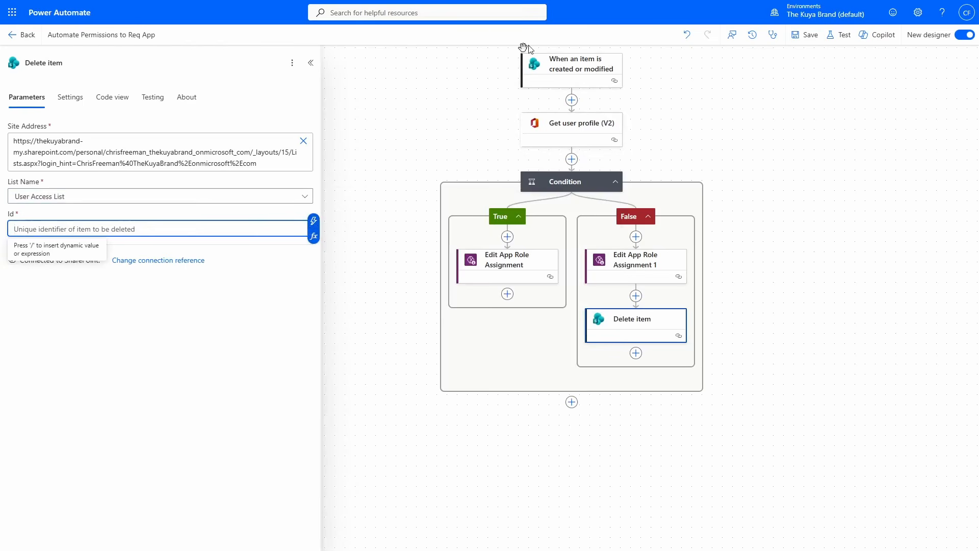
{"action": "left_click", "coordinate": [314, 223]}
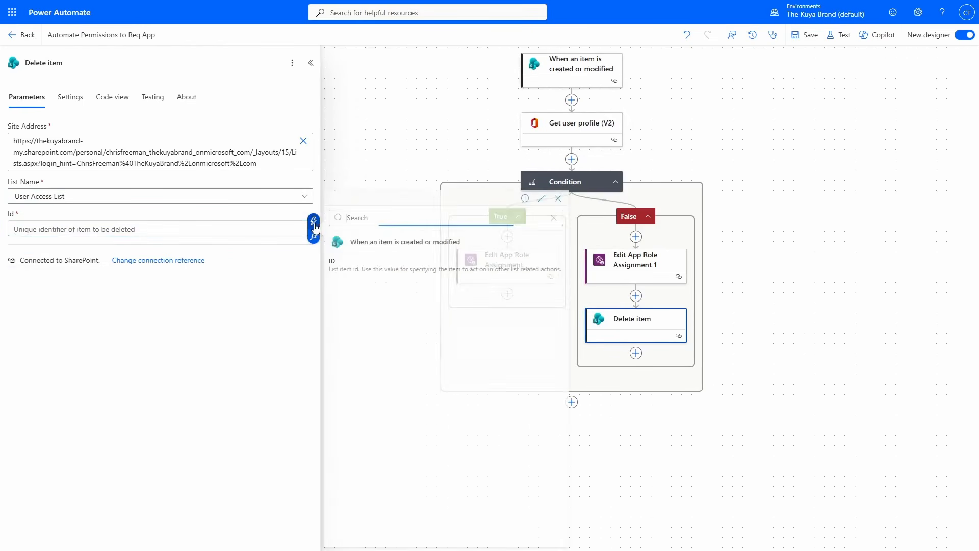
{"action": "left_click", "coordinate": [398, 266]}
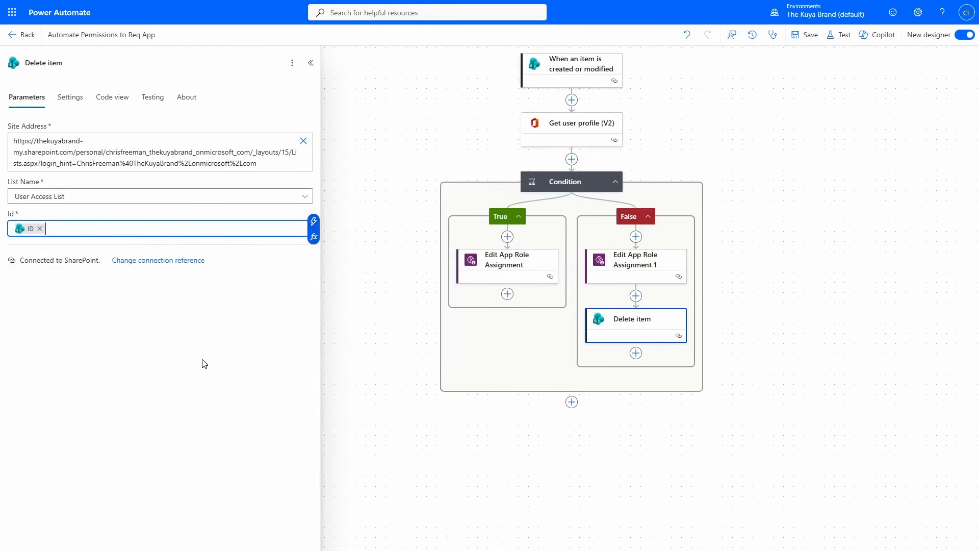
{"action": "left_click", "coordinate": [805, 35]}
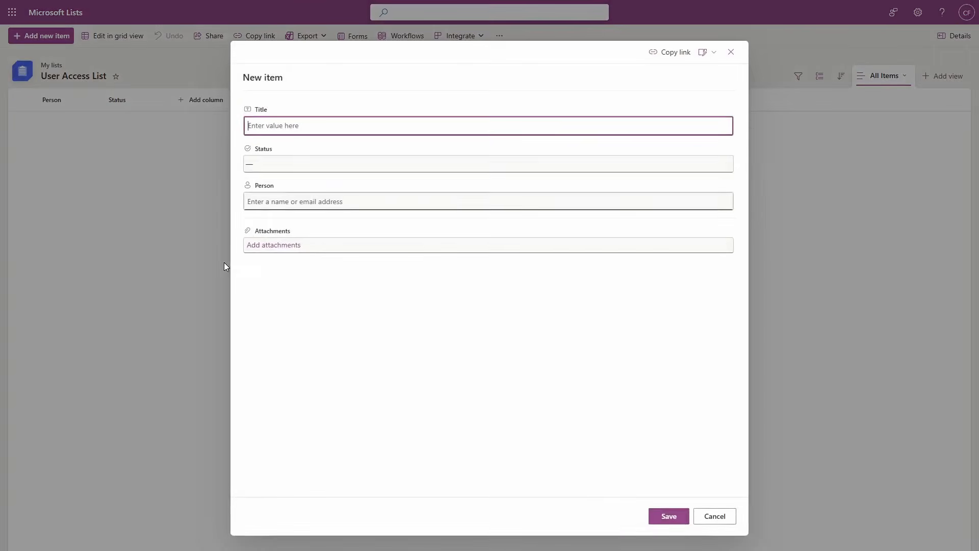
- In Microsoft Lists, save a new User Access List item with Status Access and the first test user as Person
{"action": "left_click", "coordinate": [296, 165]}
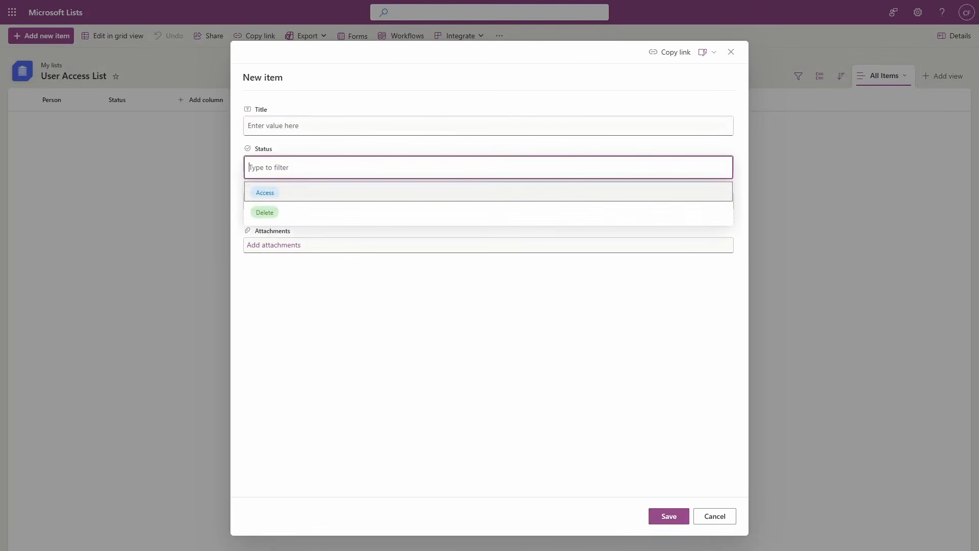
{"action": "left_click", "coordinate": [265, 193]}
{"action": "left_click", "coordinate": [285, 202]}
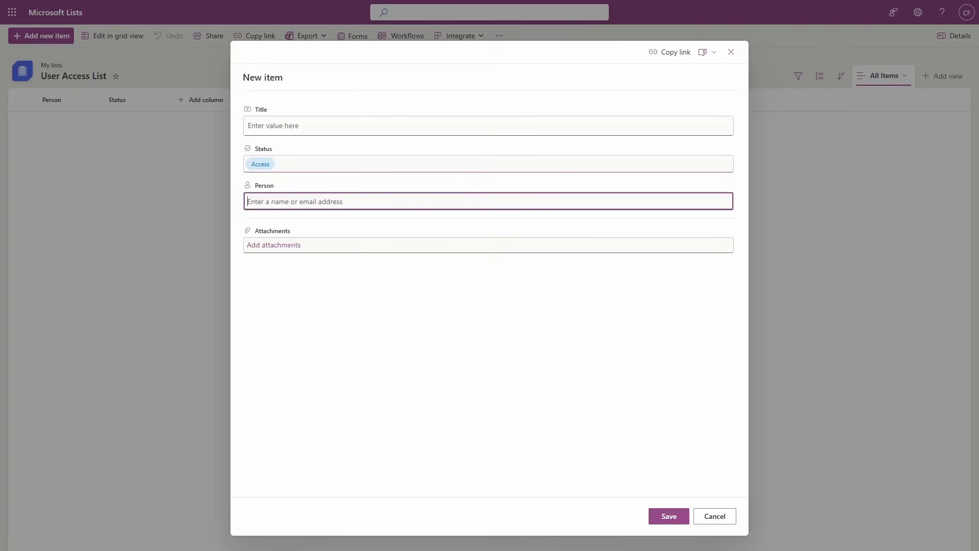
{"action": "type", "text": "john"}
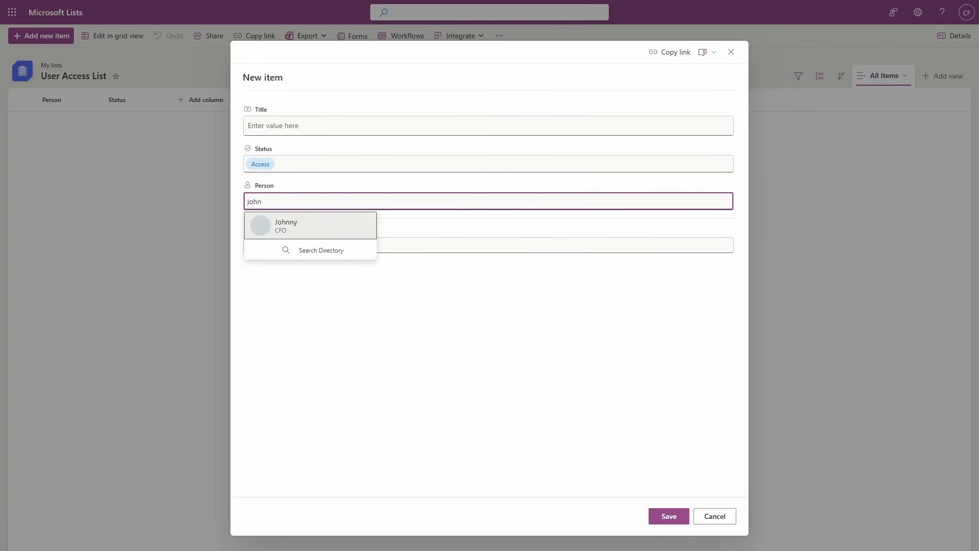
{"action": "key", "text": "Return"}
{"action": "left_click", "coordinate": [681, 520]}
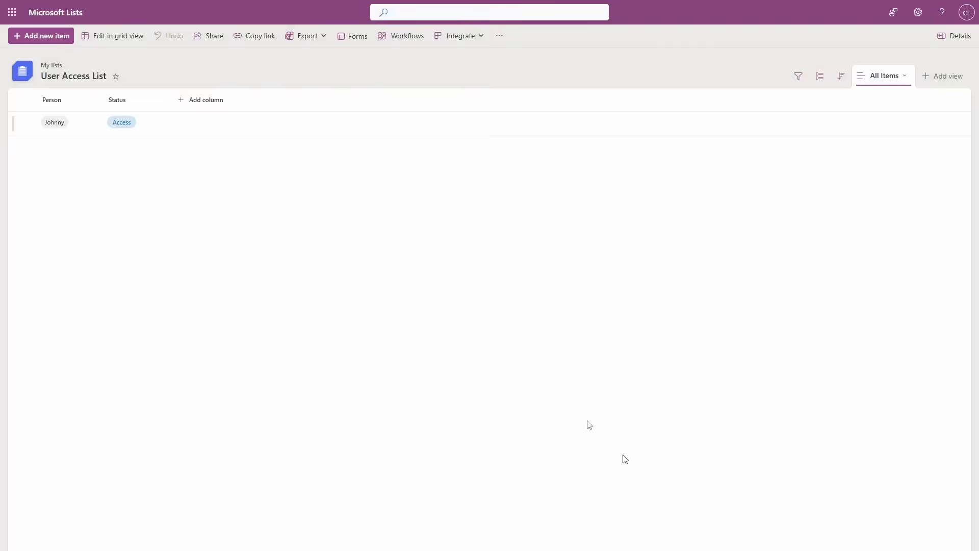
- Add a second User Access List item with Status Access and another test user as Person
{"action": "left_click", "coordinate": [41, 36]}
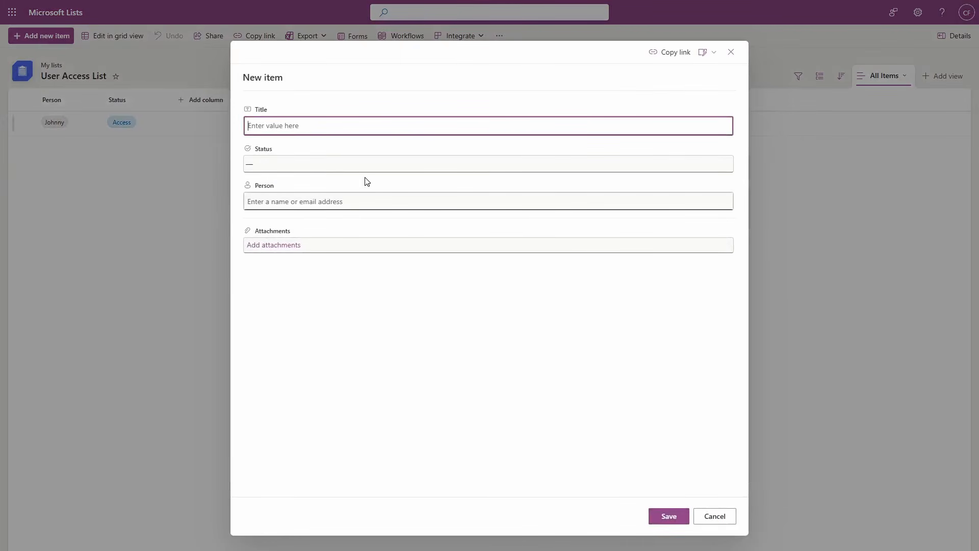
{"action": "left_click", "coordinate": [364, 170]}
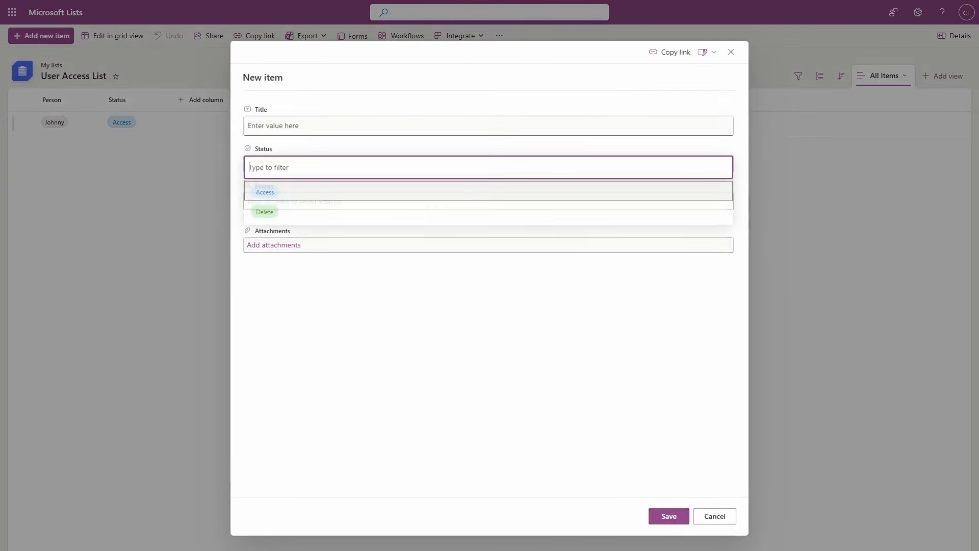
{"action": "left_click", "coordinate": [285, 196]}
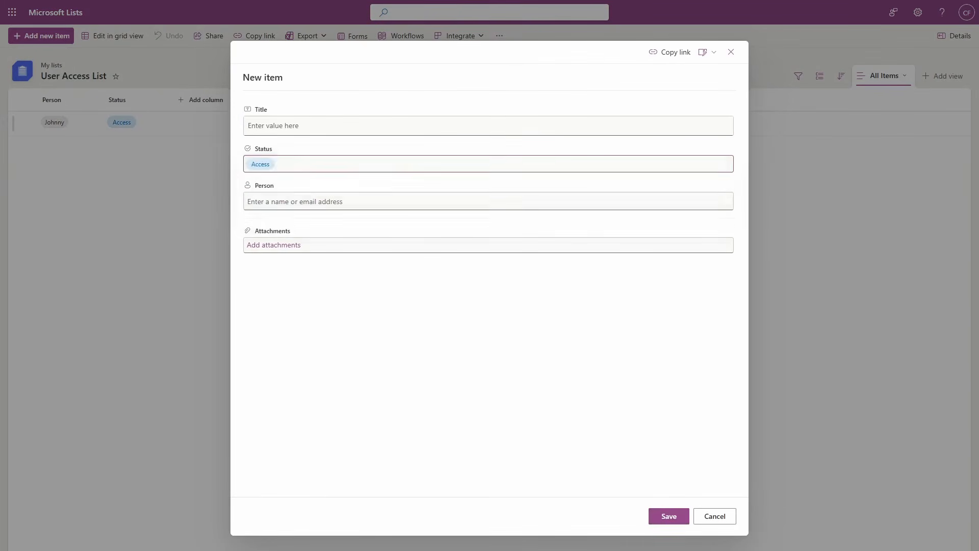
{"action": "left_click", "coordinate": [678, 516]}
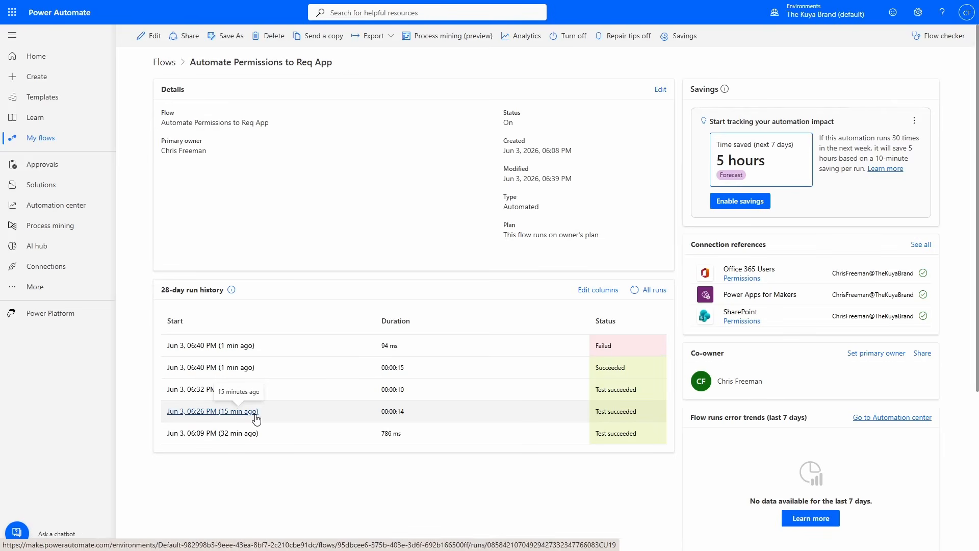
- In Power Automate, check the 06:40 PM flow runs, examining the Get user profile (V2) id and the branch taken in the Condition
{"action": "left_click", "coordinate": [224, 344]}
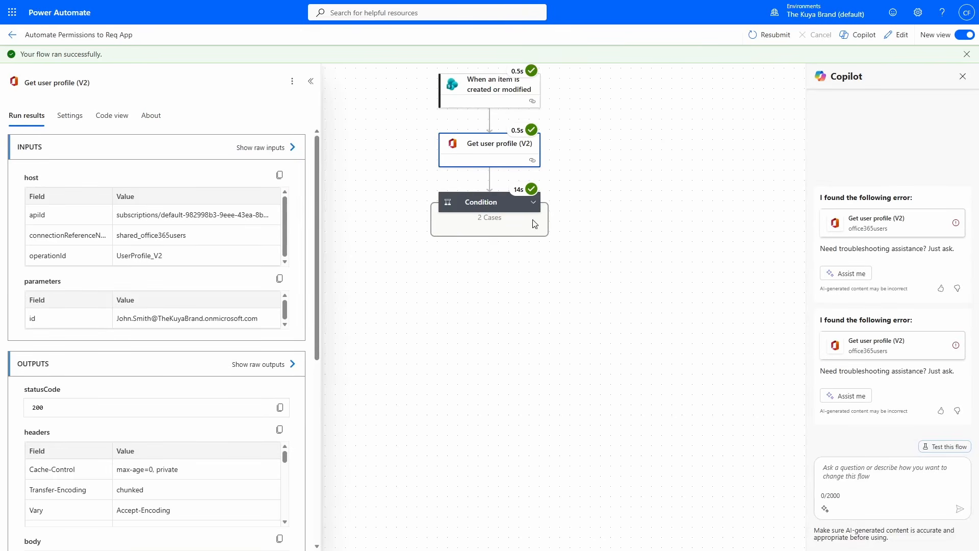
{"action": "left_click_drag", "start_coordinate": [133, 318], "coordinate": [212, 318]}
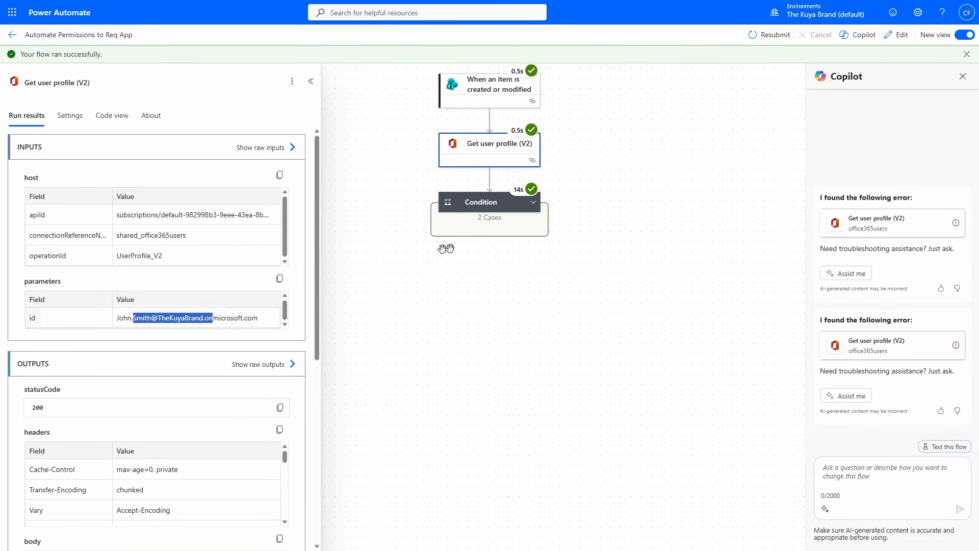
{"action": "left_click", "coordinate": [531, 204]}
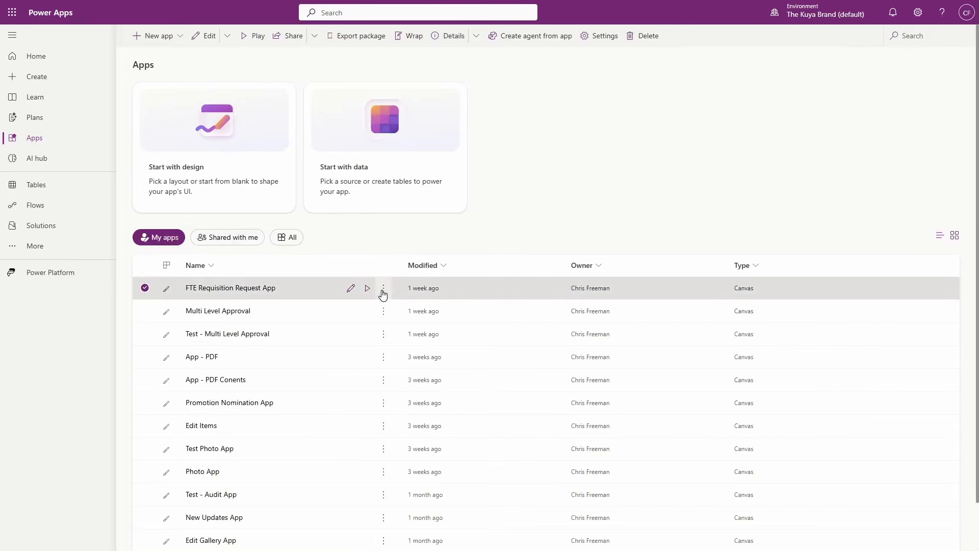
- In Power Apps, open the access management of FTE Requisition Request App to check which users have permission
{"action": "left_click", "coordinate": [383, 287]}
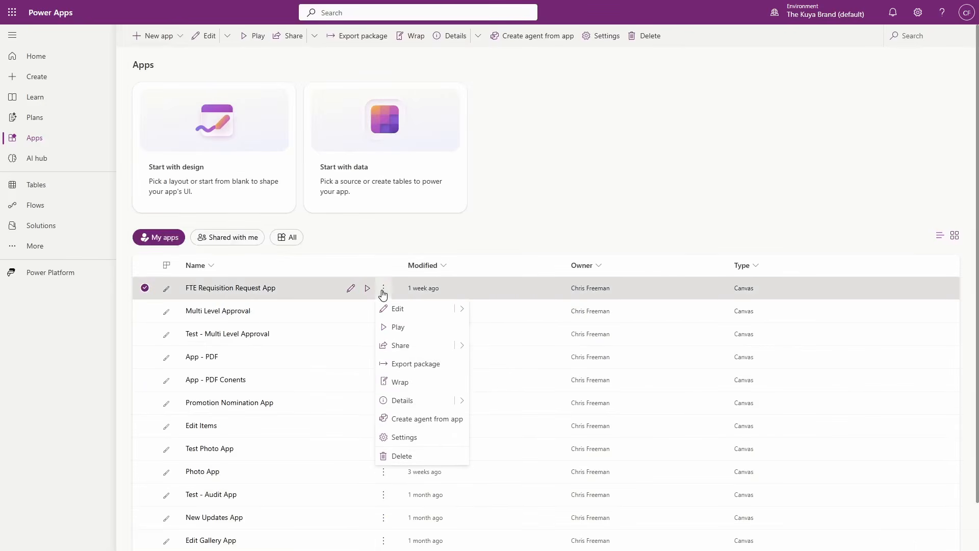
{"action": "left_click", "coordinate": [401, 347]}
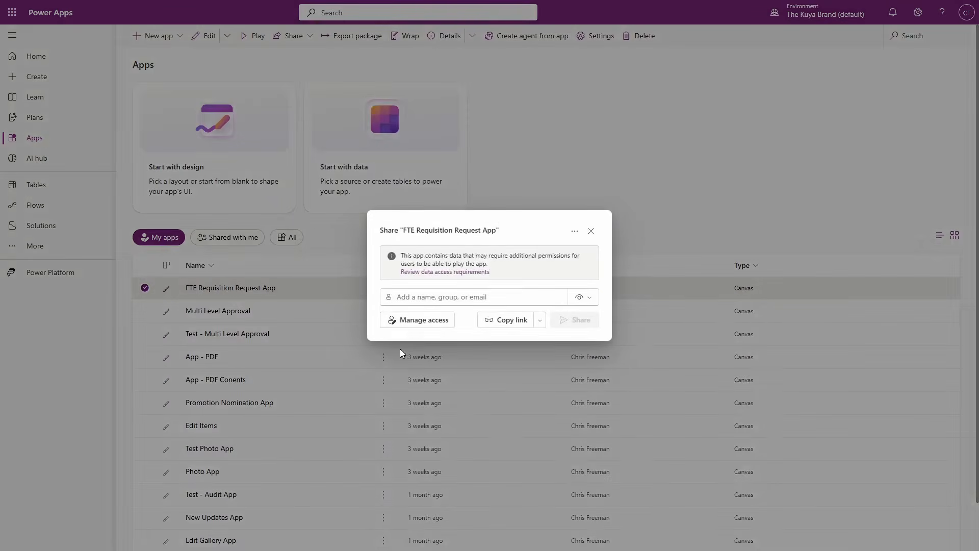
{"action": "left_click", "coordinate": [409, 319]}
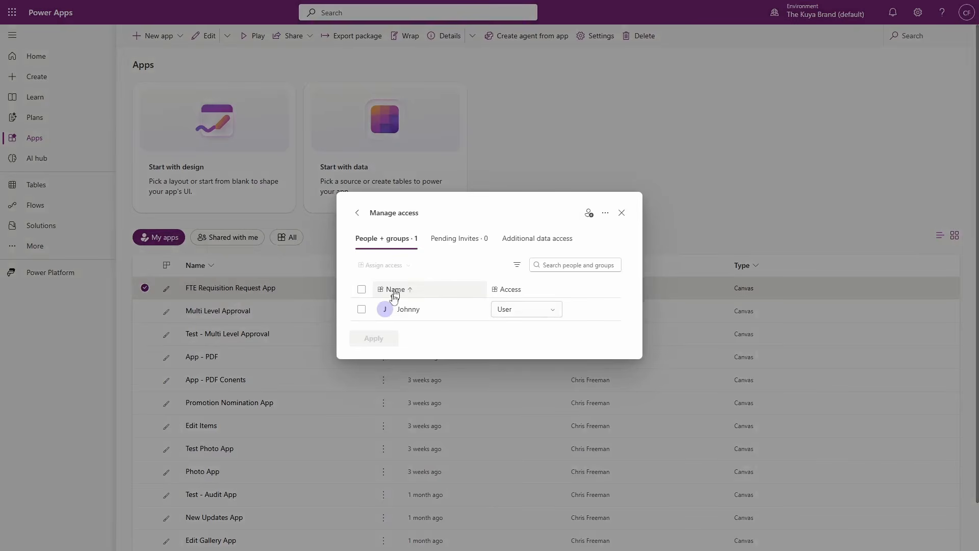
- Open the classic sharing view for FTE Requisition Request App to check its user permissions
{"action": "left_click", "coordinate": [604, 215]}
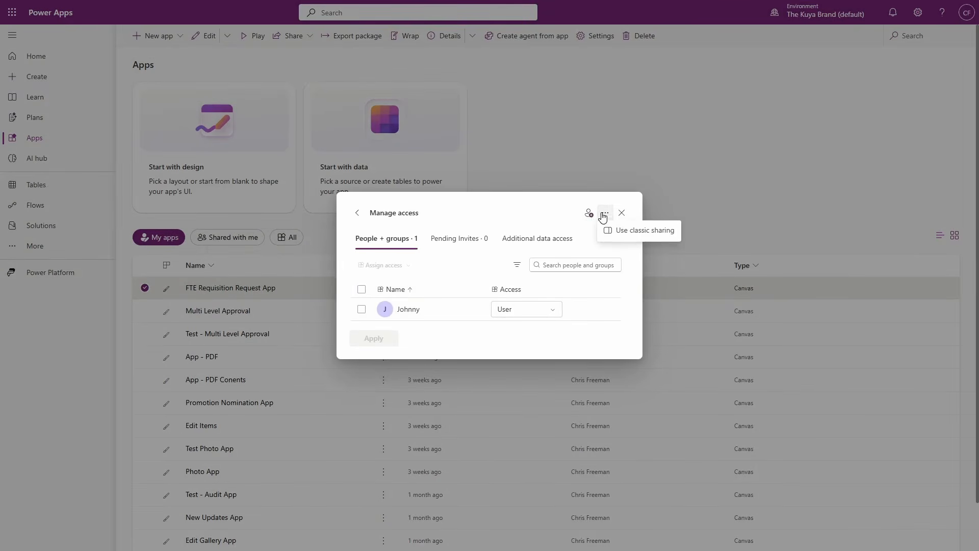
{"action": "left_click", "coordinate": [646, 232]}
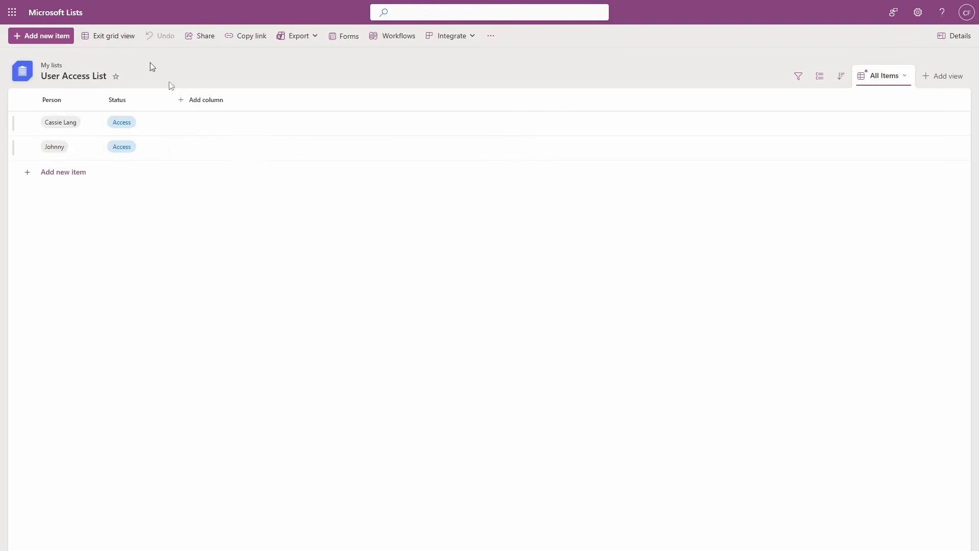
- In Microsoft Lists, set Status to Delete for the second person in User Access List and exit grid view
{"action": "left_click", "coordinate": [57, 157]}
{"action": "left_click", "coordinate": [128, 152]}
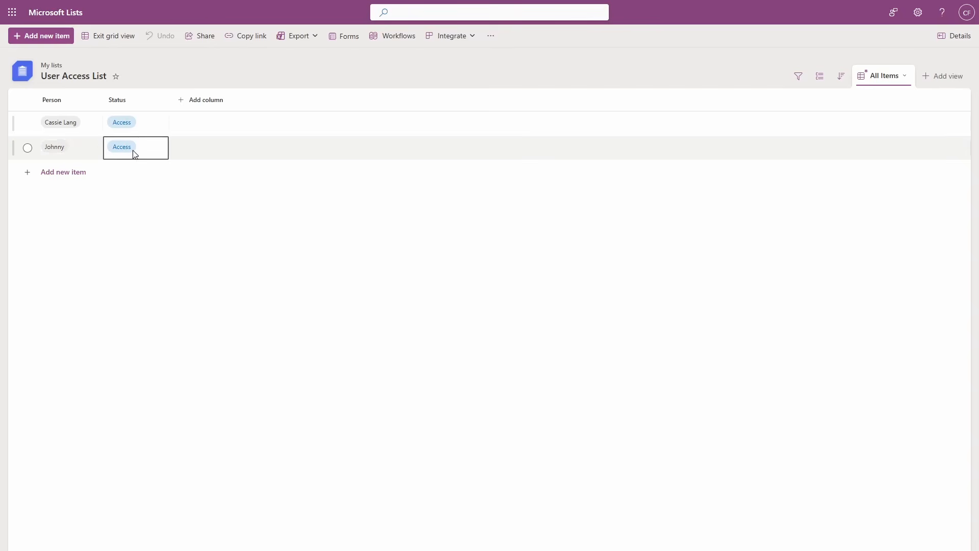
{"action": "left_click", "coordinate": [128, 154]}
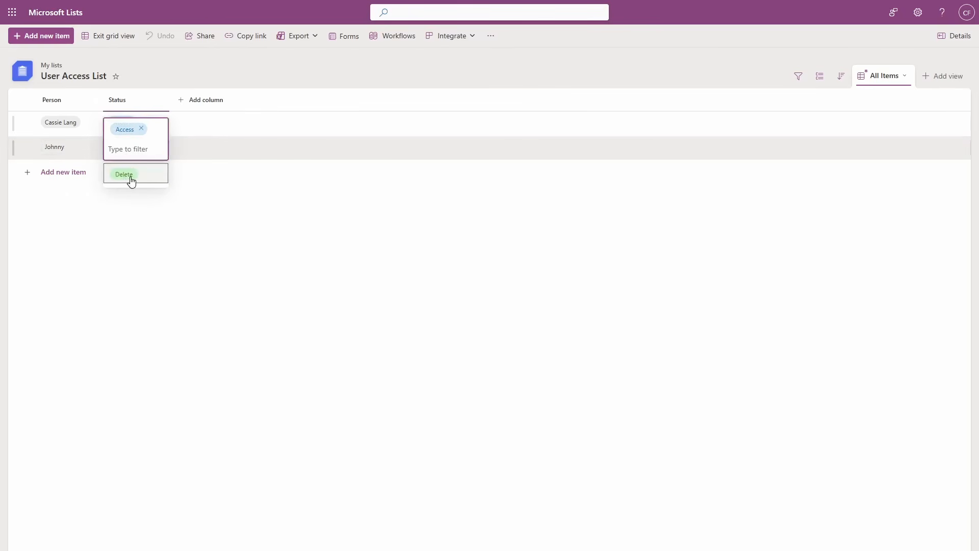
{"action": "left_click", "coordinate": [132, 181]}
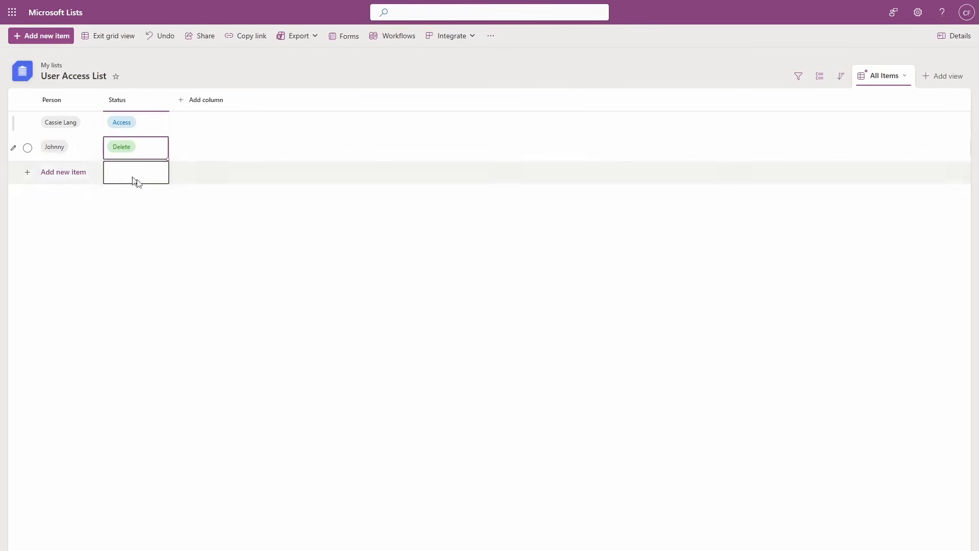
{"action": "left_click", "coordinate": [130, 42]}
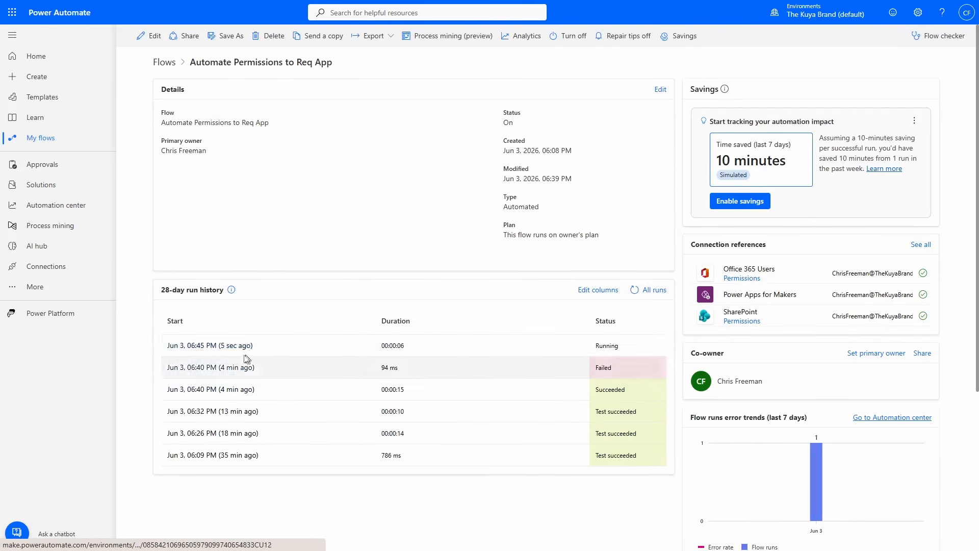
- In Power Automate, open the 06:45 PM flow run and examine Edit App Role Assignment 1 and Delete item in the False branch
{"action": "left_click", "coordinate": [236, 351]}
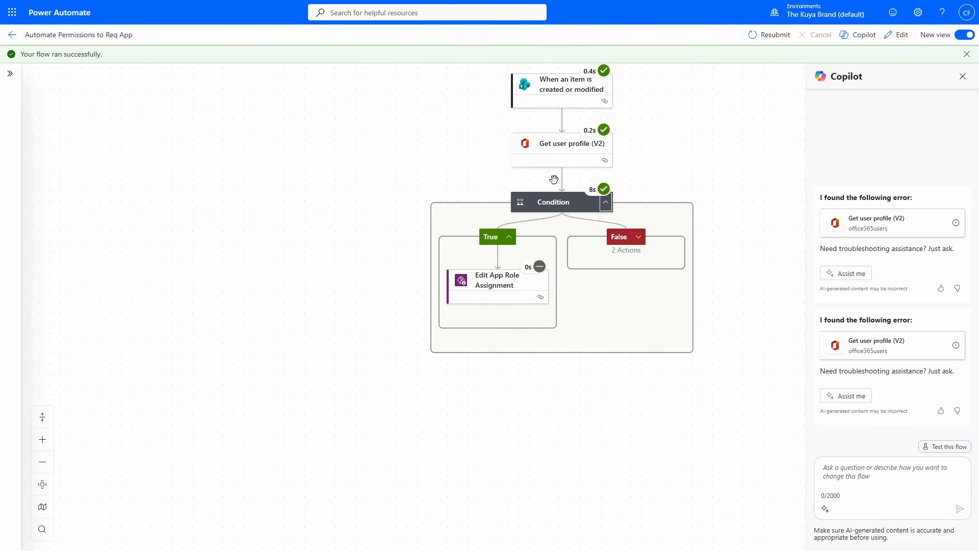
{"action": "left_click", "coordinate": [639, 238]}
{"action": "left_click", "coordinate": [662, 291]}
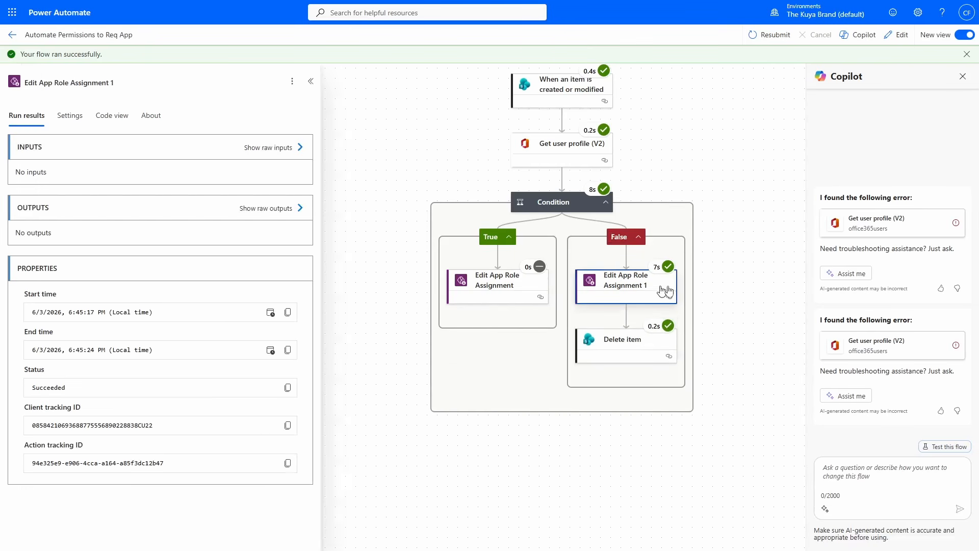
{"action": "left_click", "coordinate": [638, 352]}
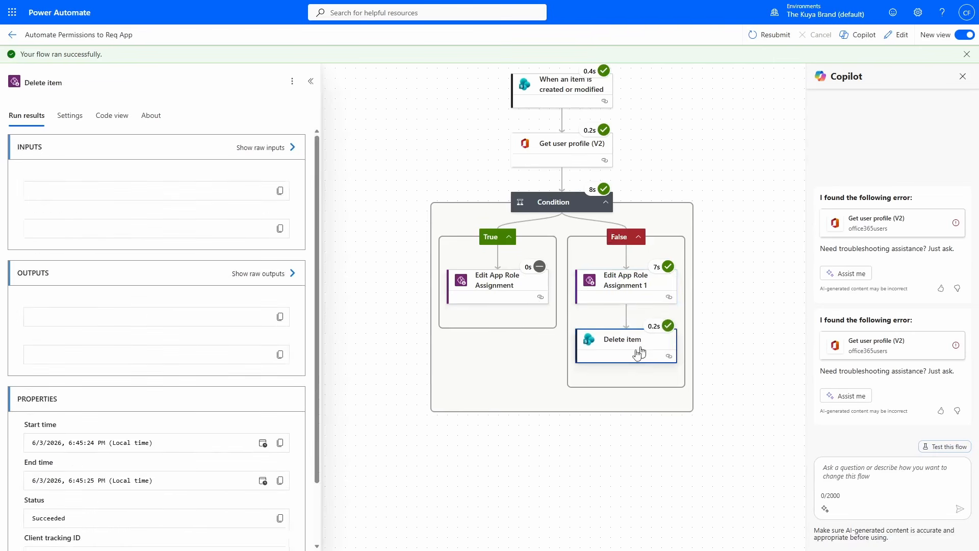